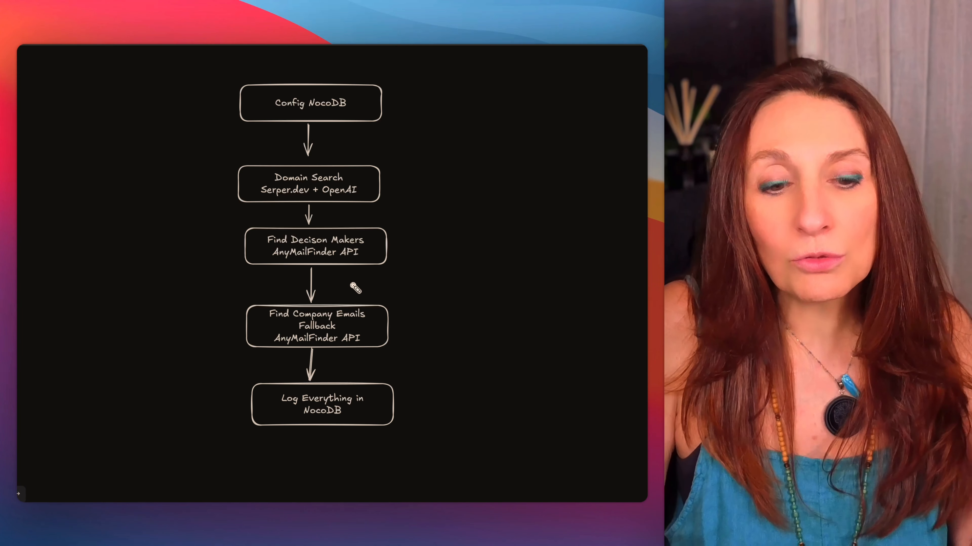
mouse_move(354, 290)
mouse_down()
mouse_move(245, 276)
mouse_move(265, 357)
mouse_move(405, 306)
mouse_move(344, 287)
mouse_up()
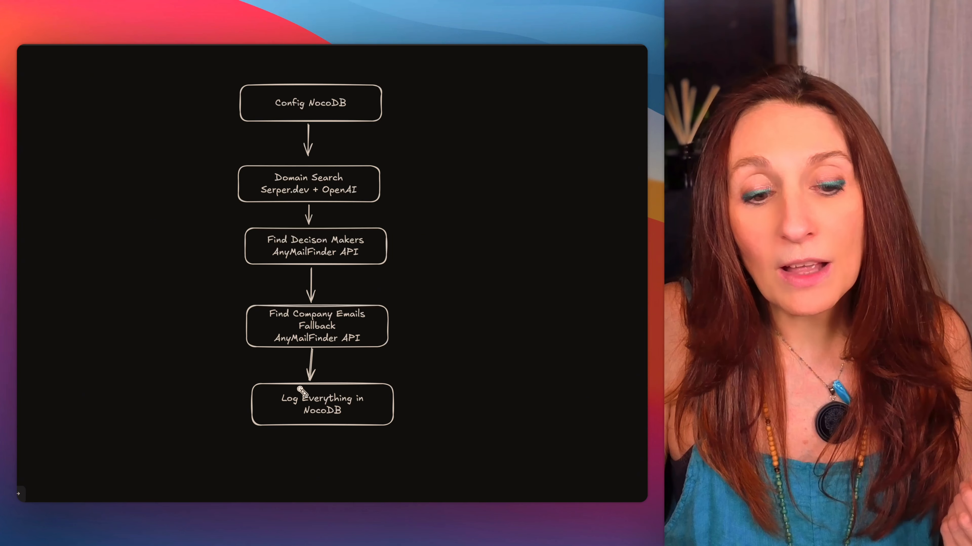
mouse_move(326, 423)
mouse_down()
mouse_move(402, 401)
mouse_move(256, 373)
mouse_move(246, 420)
mouse_move(359, 401)
mouse_up()
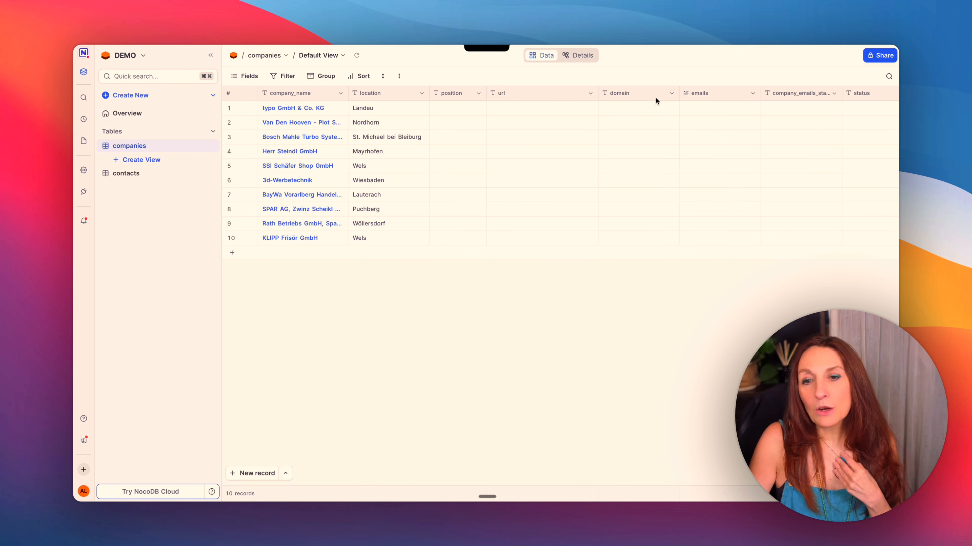
Review the fields of the companies and contacts tables in the DEMO base, ending back on the companies table.
scroll(650, 102, right, 5)
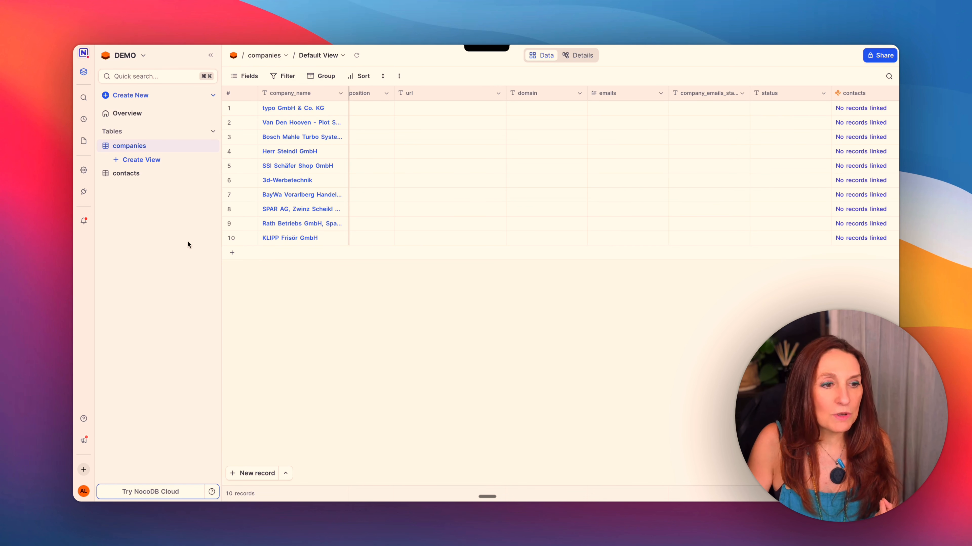
click(120, 176)
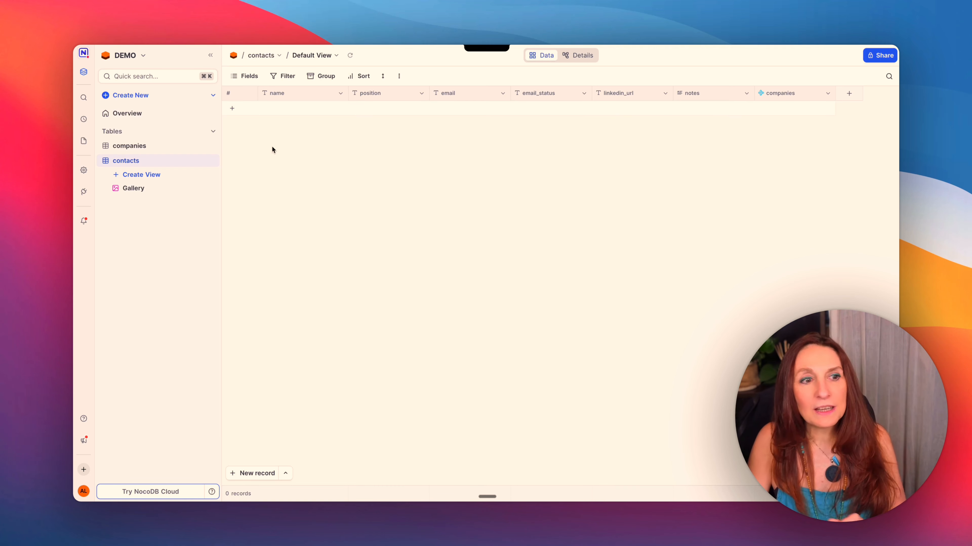
click(123, 147)
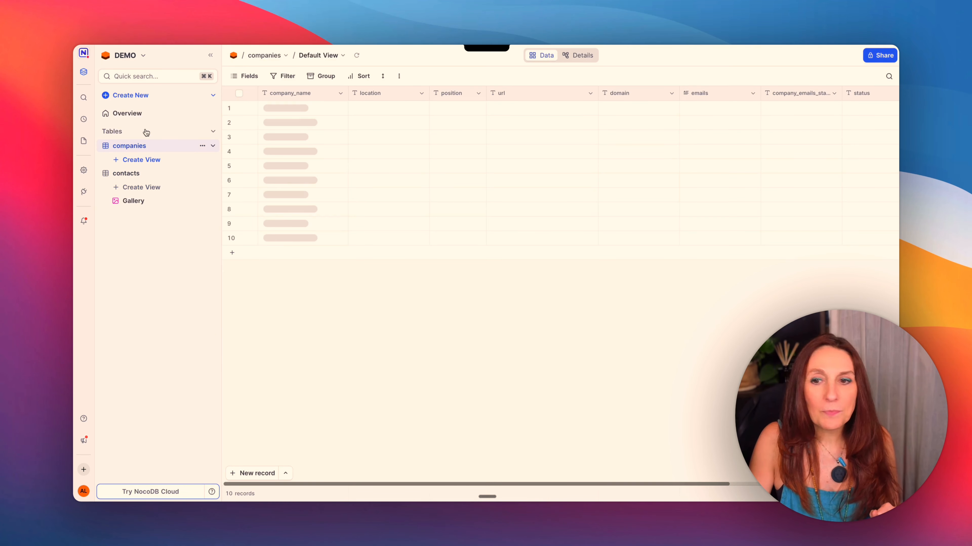
Inspect the relation settings of the contacts link field in the companies table and close them without changes.
scroll(785, 99, right, 5)
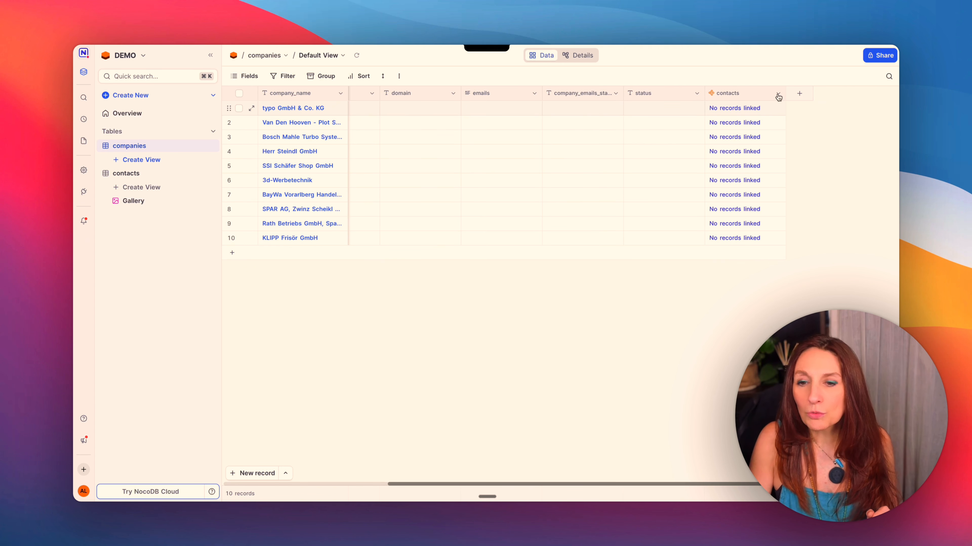
click(778, 94)
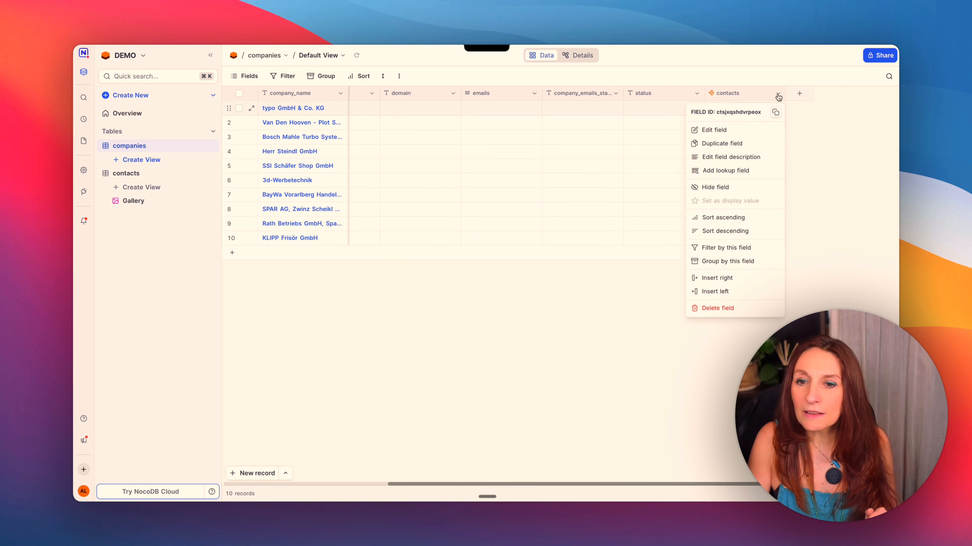
click(721, 132)
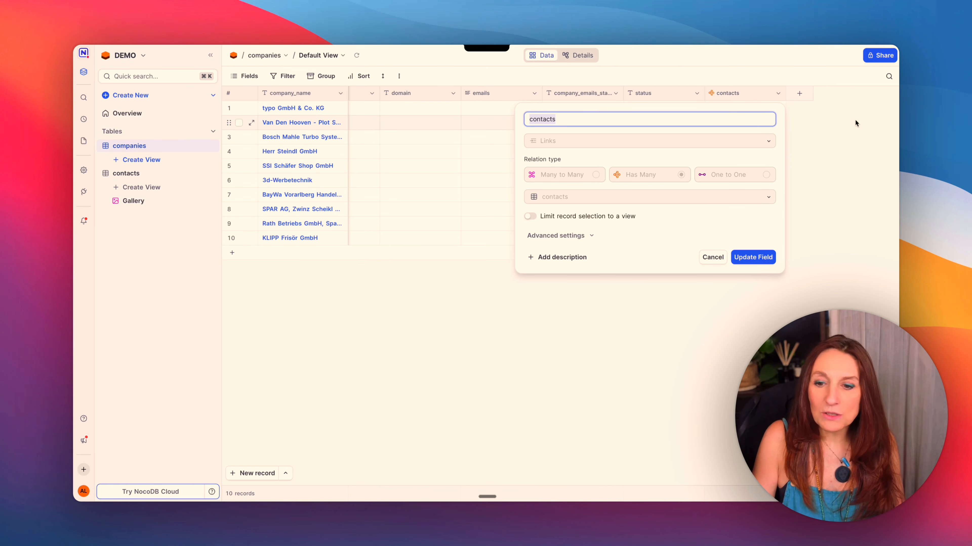
click(834, 146)
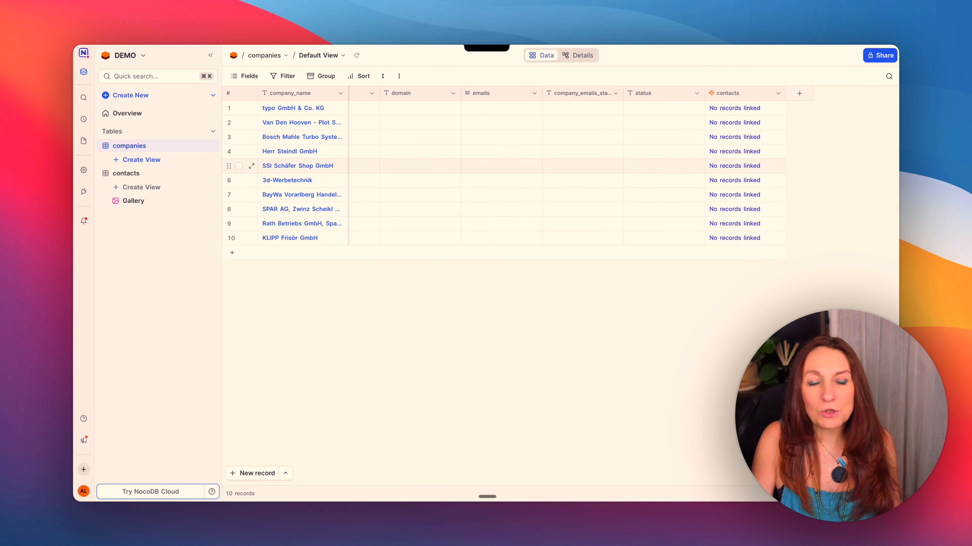
View the contacts table's Gallery view and browse the filled contact cards in the Tidemann base.
click(125, 201)
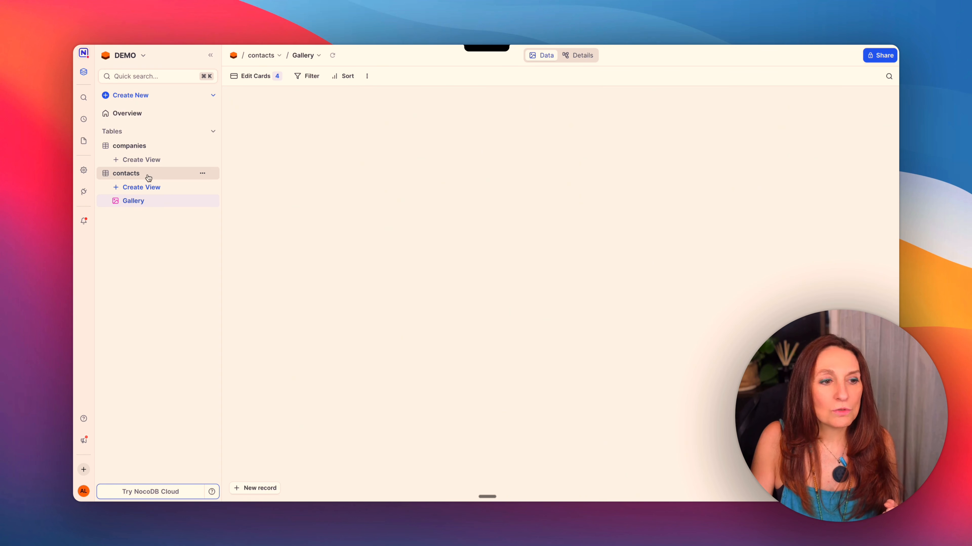
click(128, 173)
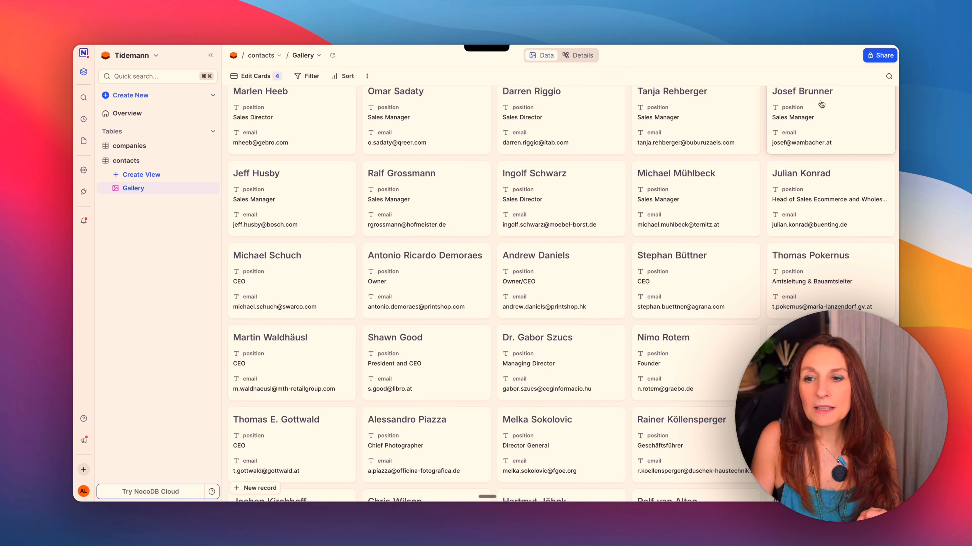
scroll(790, 130, up, 10)
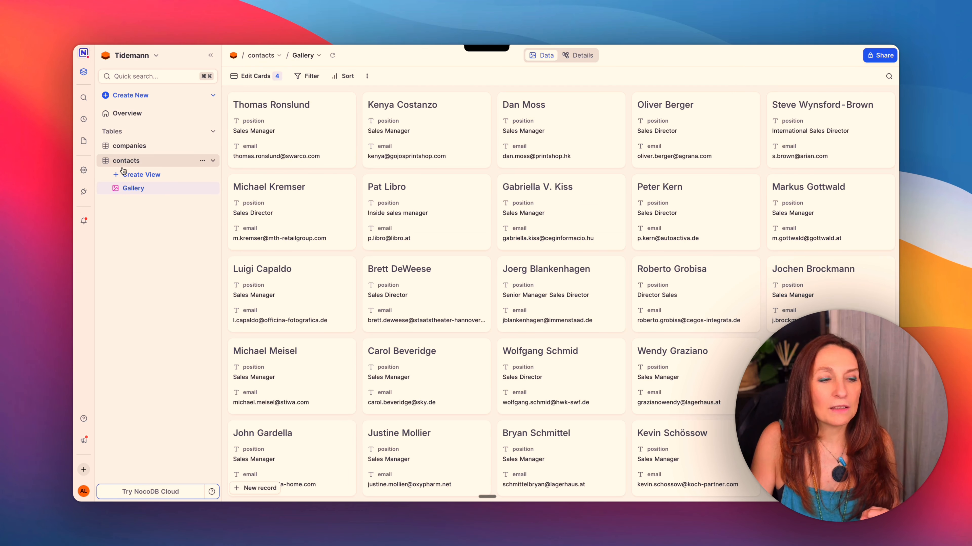
In the companies table, show the contacts linked to the first company, view the first linked contact's record and close it.
click(130, 147)
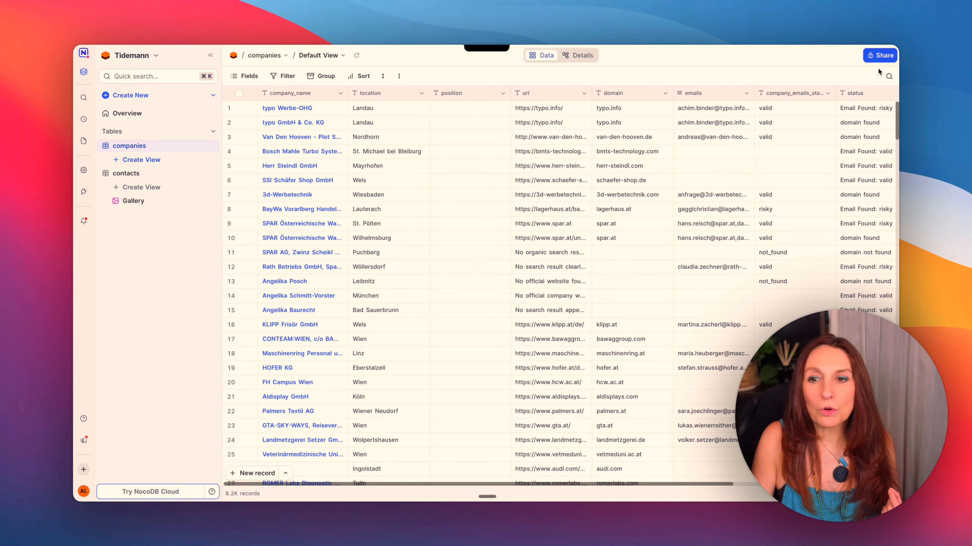
scroll(852, 137, right, 5)
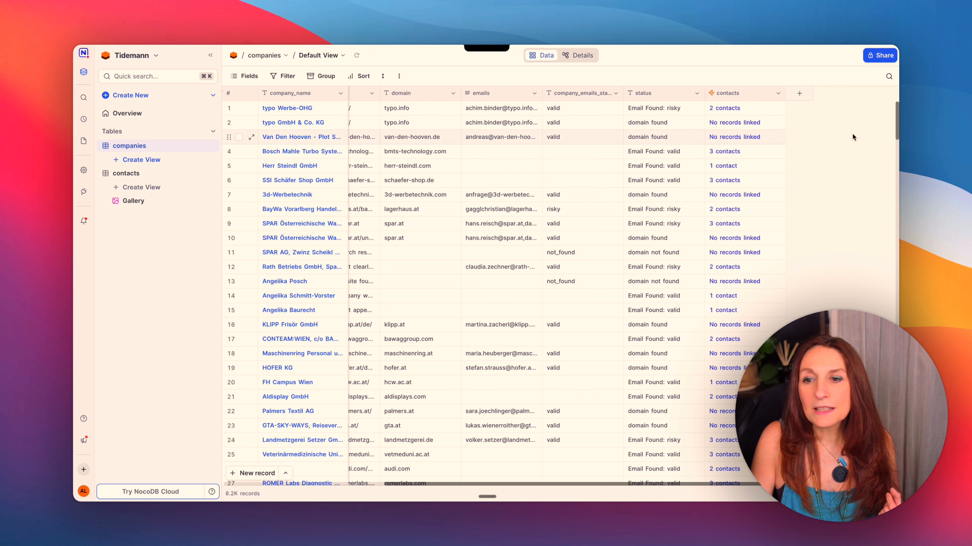
click(722, 110)
click(722, 109)
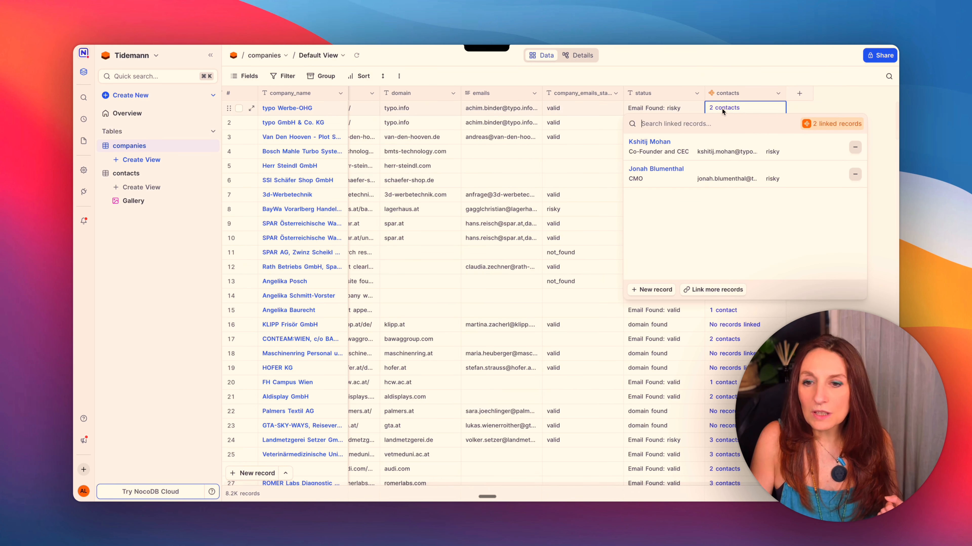
click(837, 148)
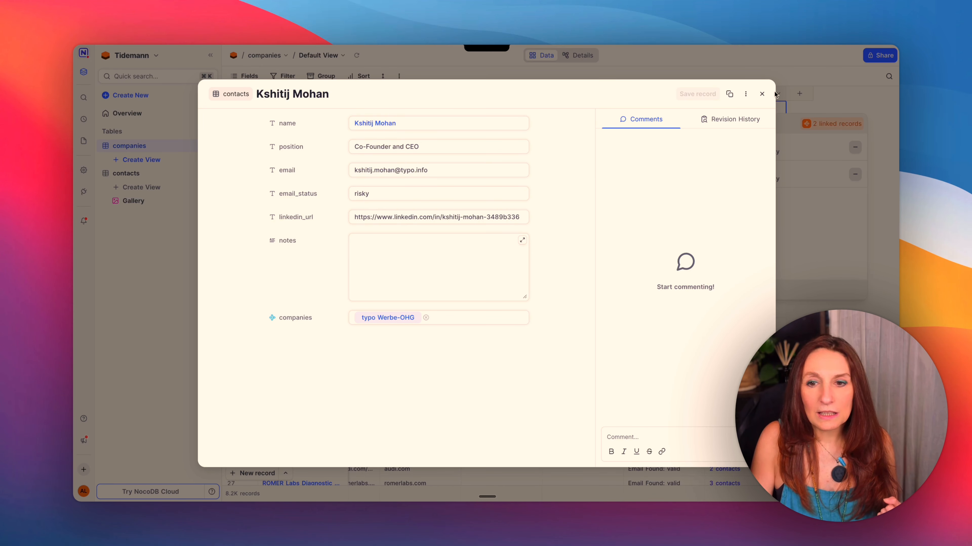
click(761, 94)
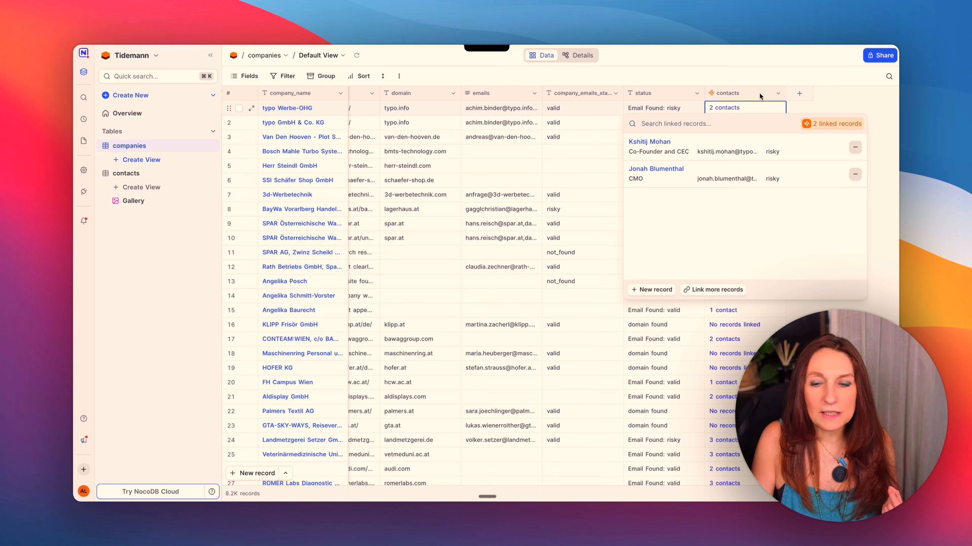
In the contacts table, view the company record linked to the first contact and close it.
click(119, 241)
click(123, 173)
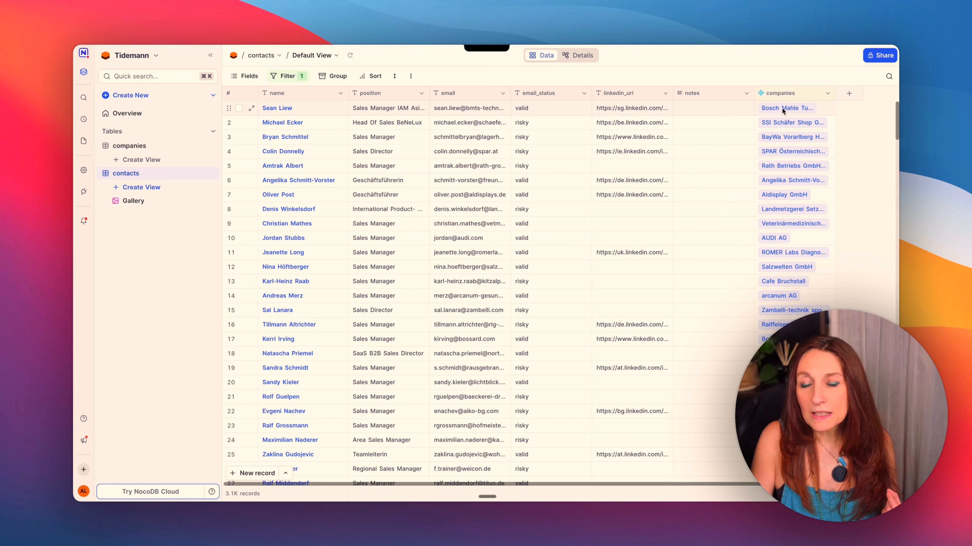
click(786, 112)
click(780, 108)
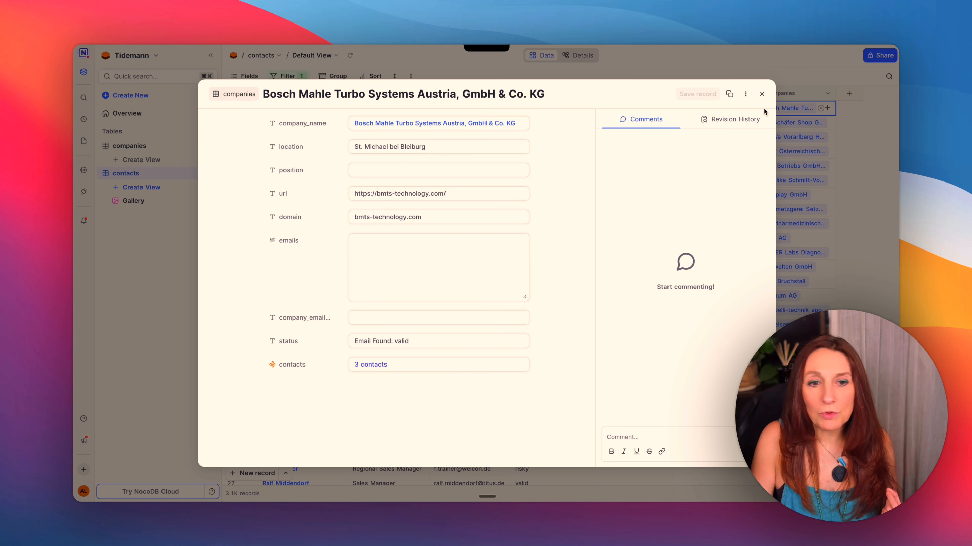
click(761, 95)
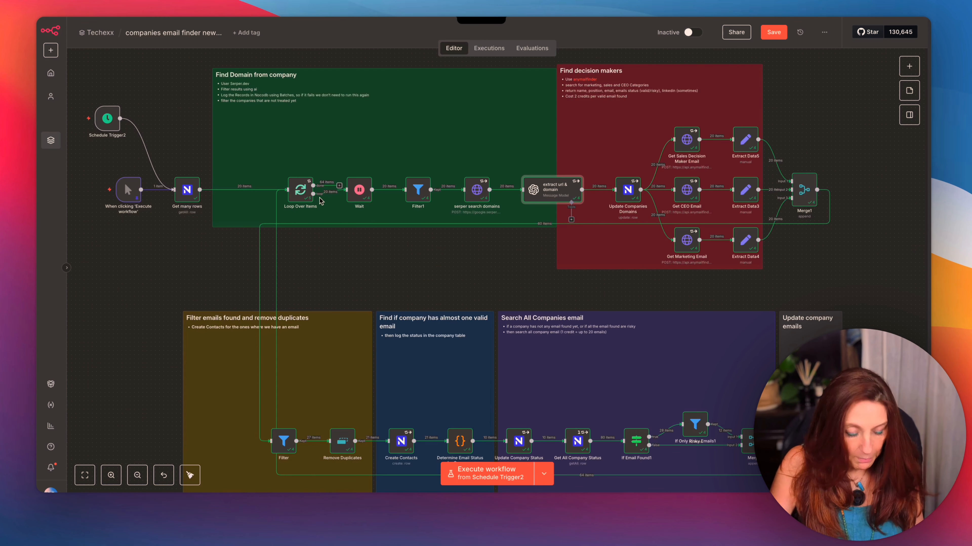
Switch to the n8n workflow and inspect the Get many rows node's table choices and Return All option, keeping its settings.
scroll(332, 204, up, 3)
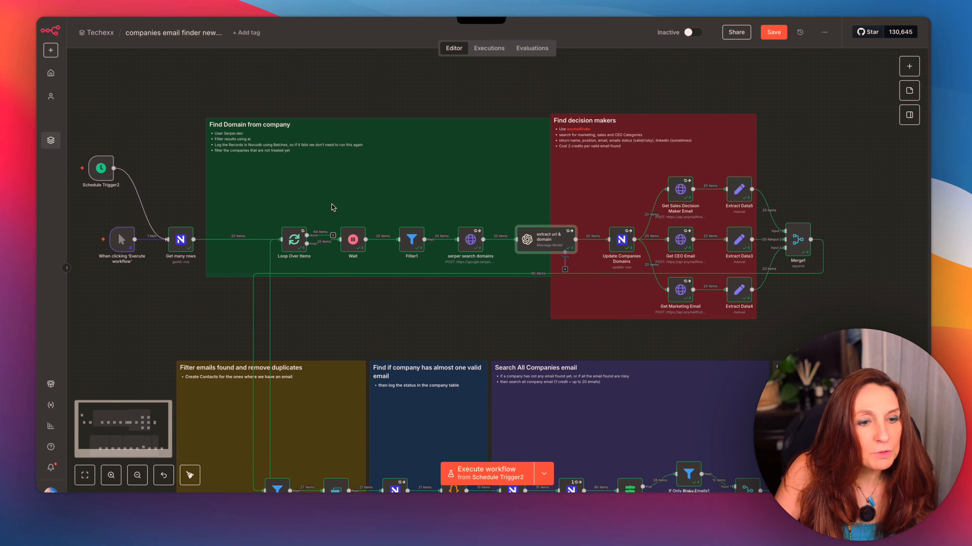
scroll(332, 205, left, 2)
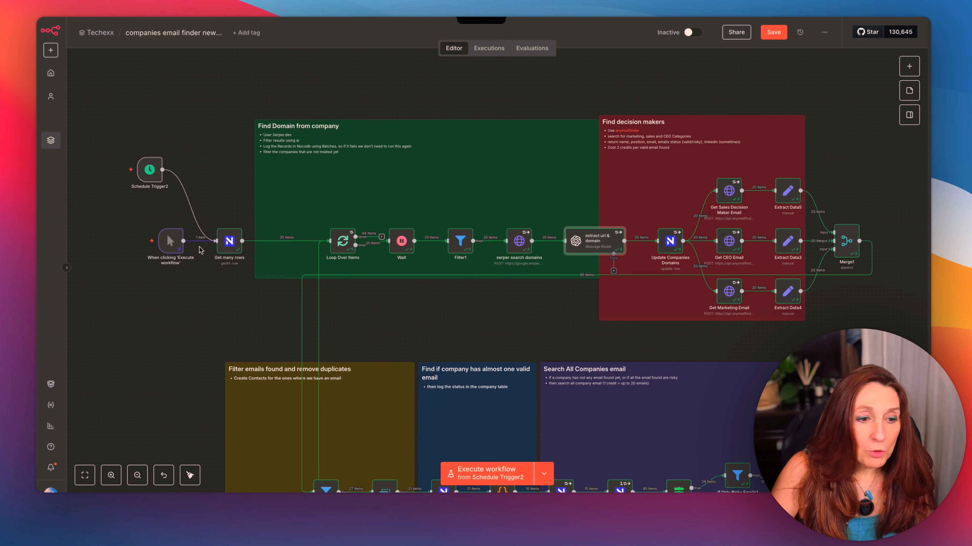
click(227, 245)
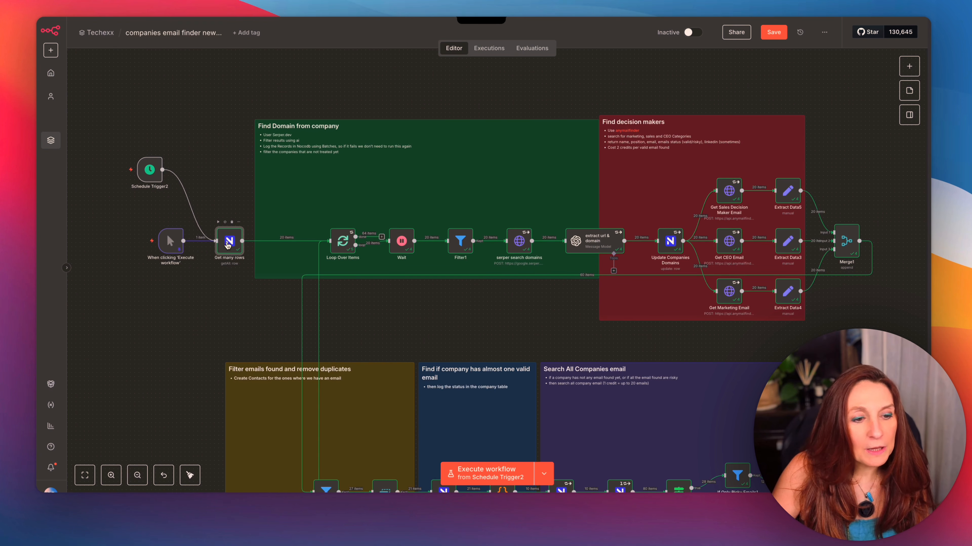
double_click(228, 245)
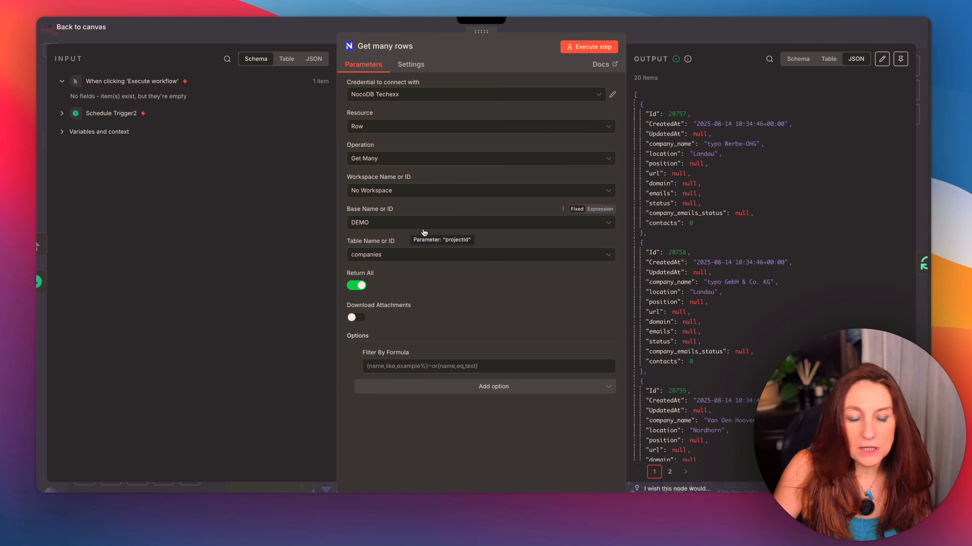
click(384, 260)
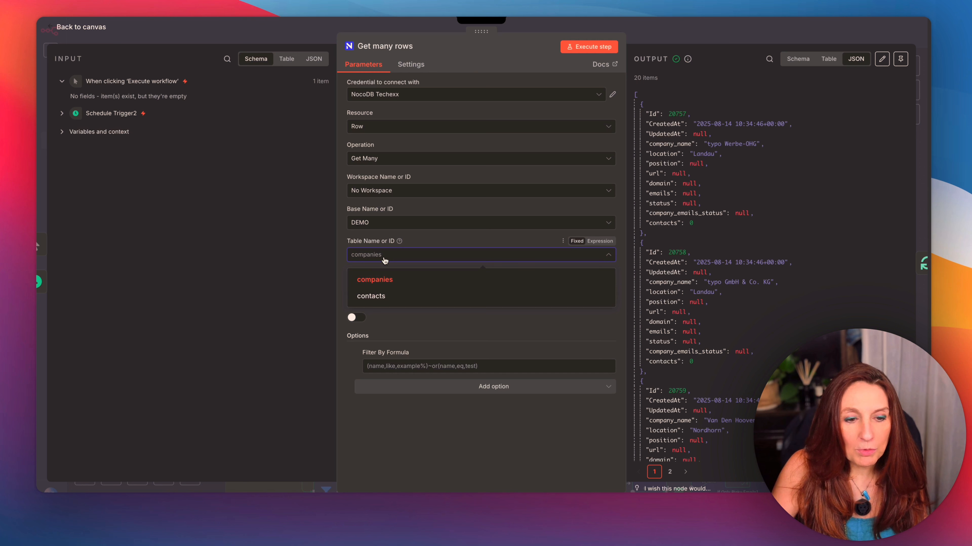
click(384, 259)
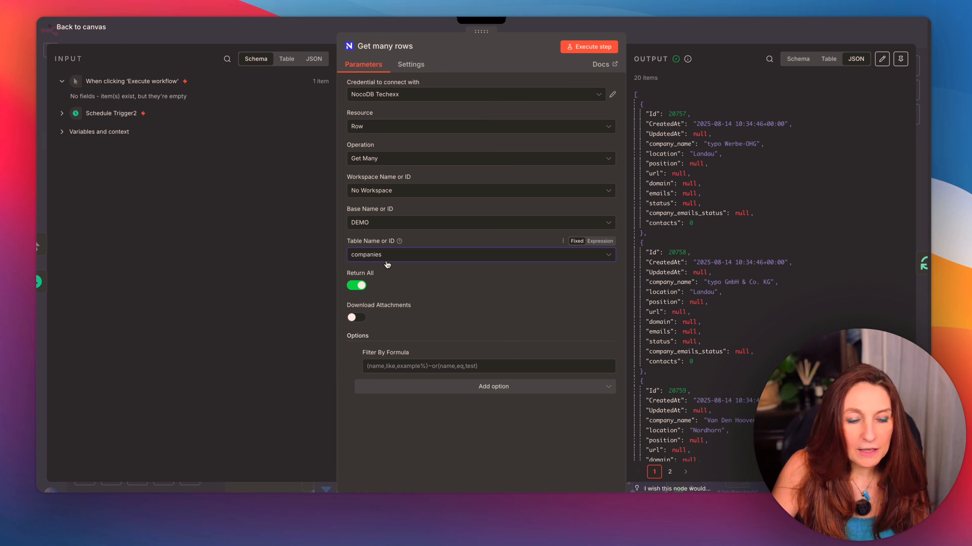
click(362, 286)
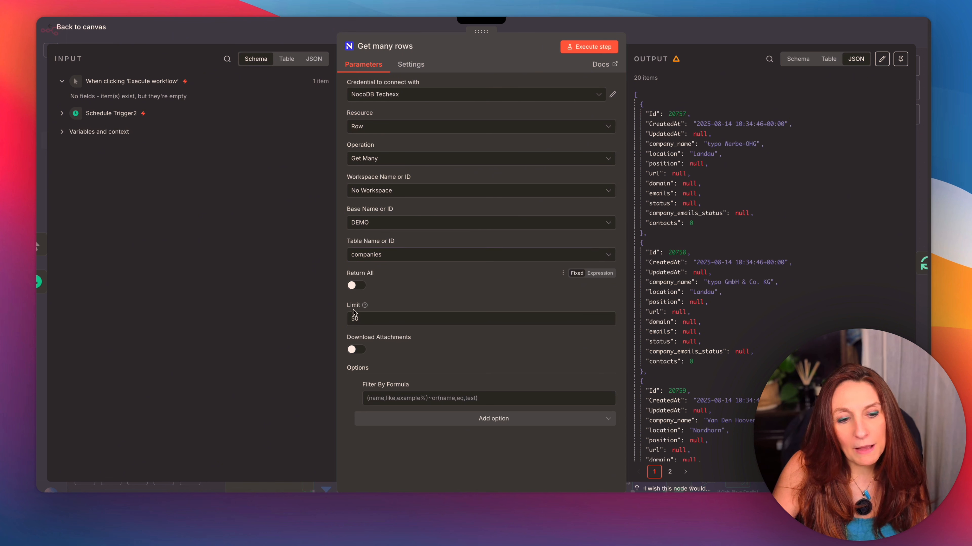
click(358, 286)
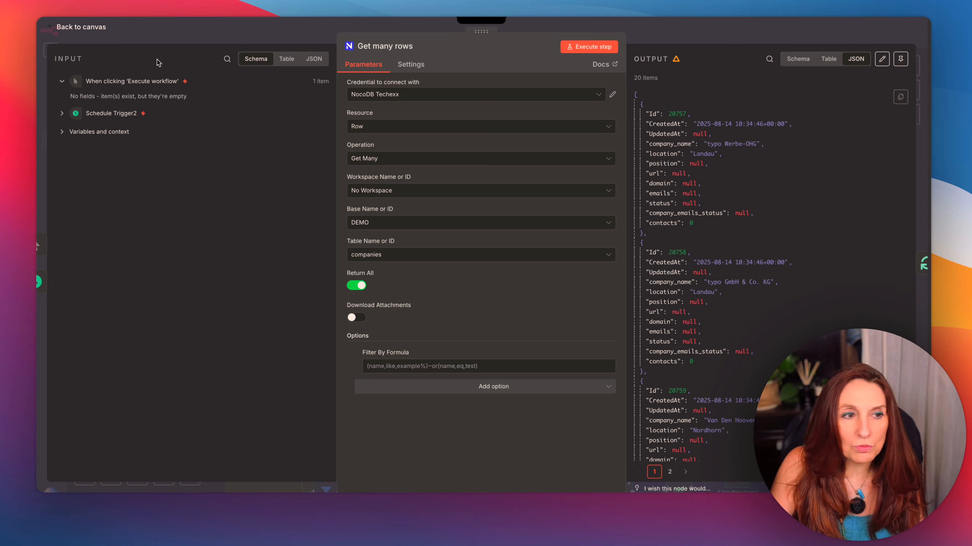
click(85, 33)
Examine the workflow's loop and the output rows of the Get many rows node, and return to the canvas.
scroll(301, 239, up, 3)
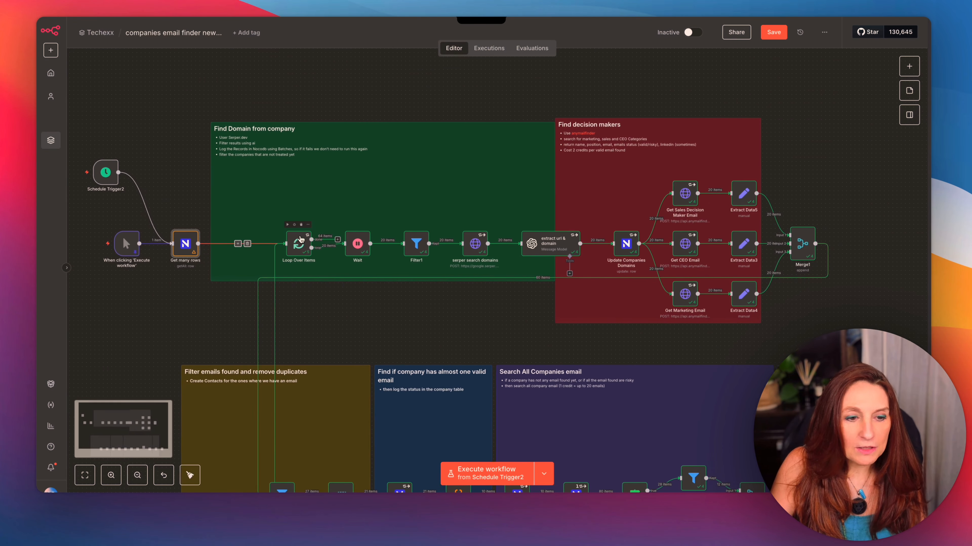
scroll(301, 239, down, 3)
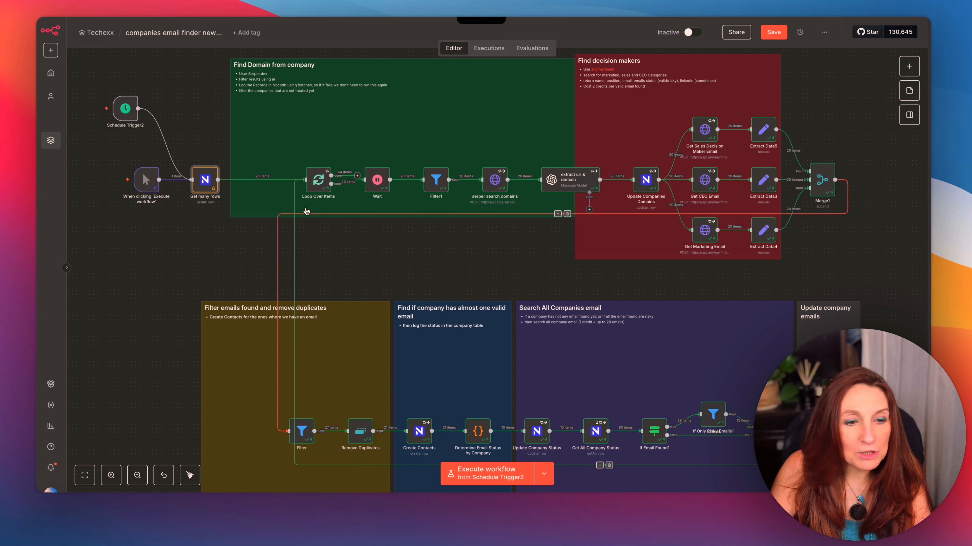
mouse_move(325, 181)
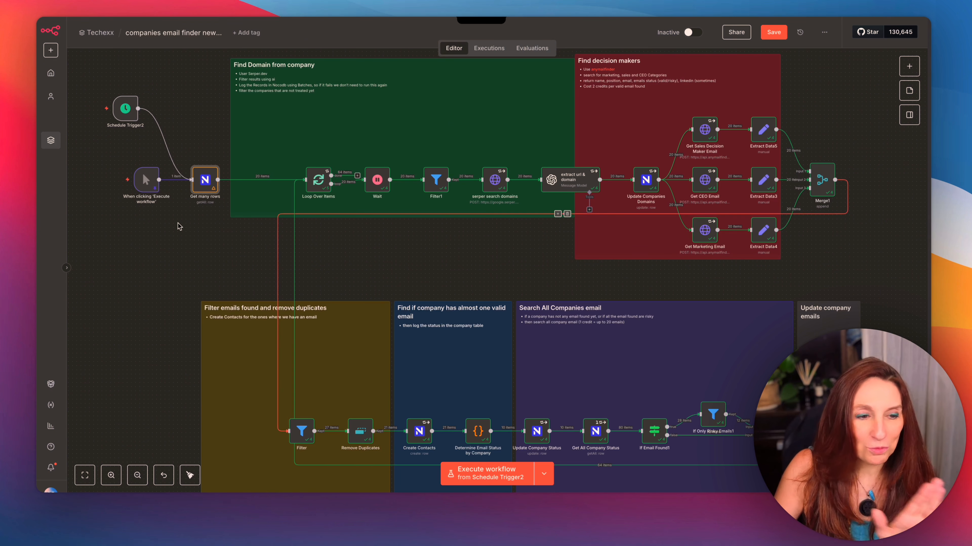
double_click(205, 180)
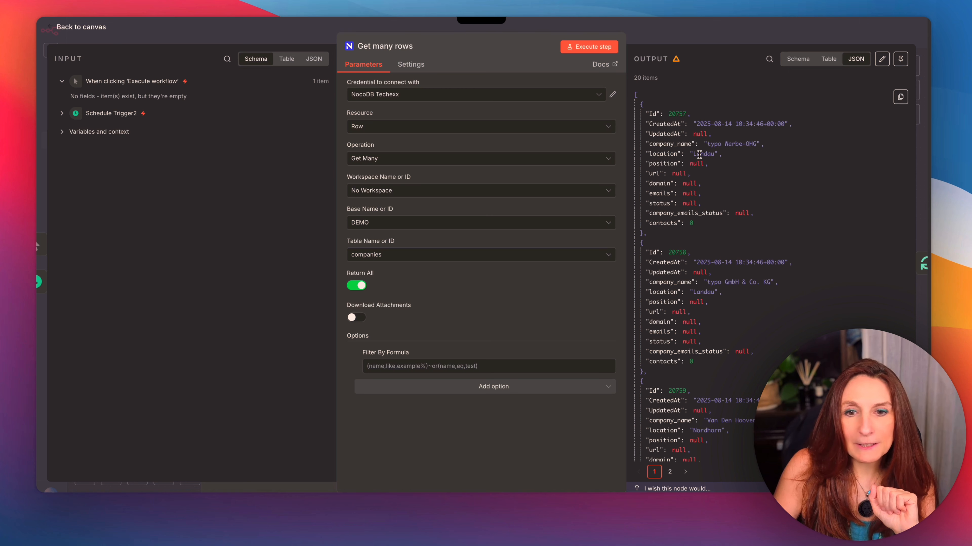
click(63, 27)
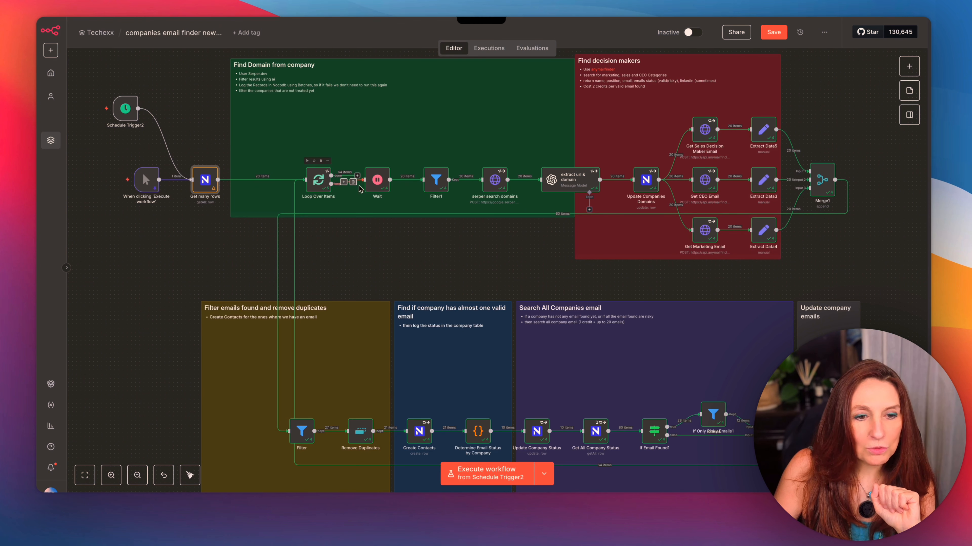
View the Filter1 node's condition, then switch to NocoDB and examine the status column of the companies table.
double_click(436, 178)
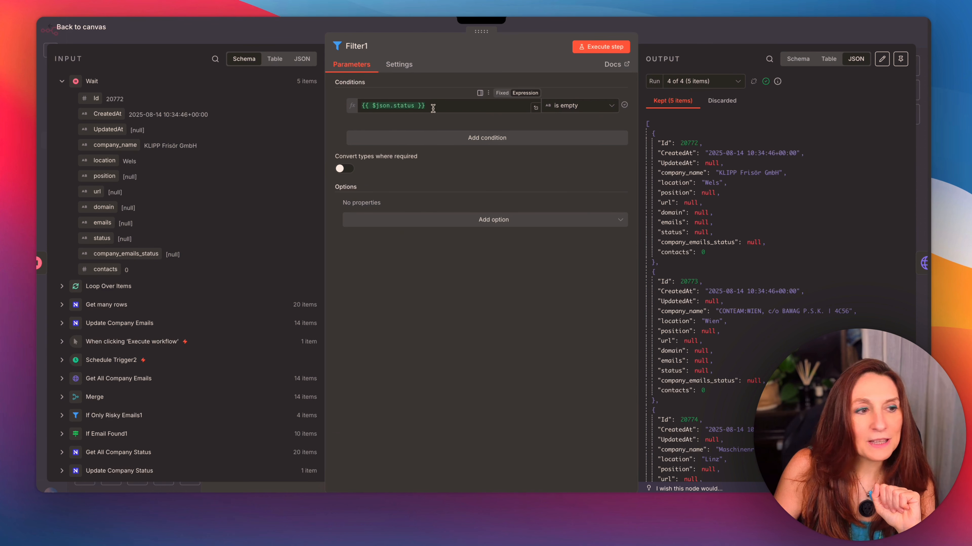
click(49, 135)
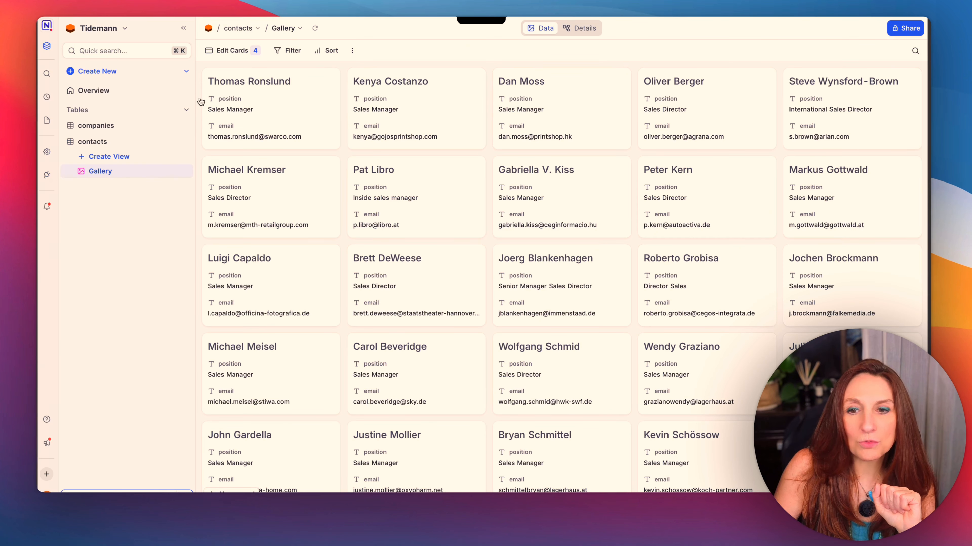
click(96, 126)
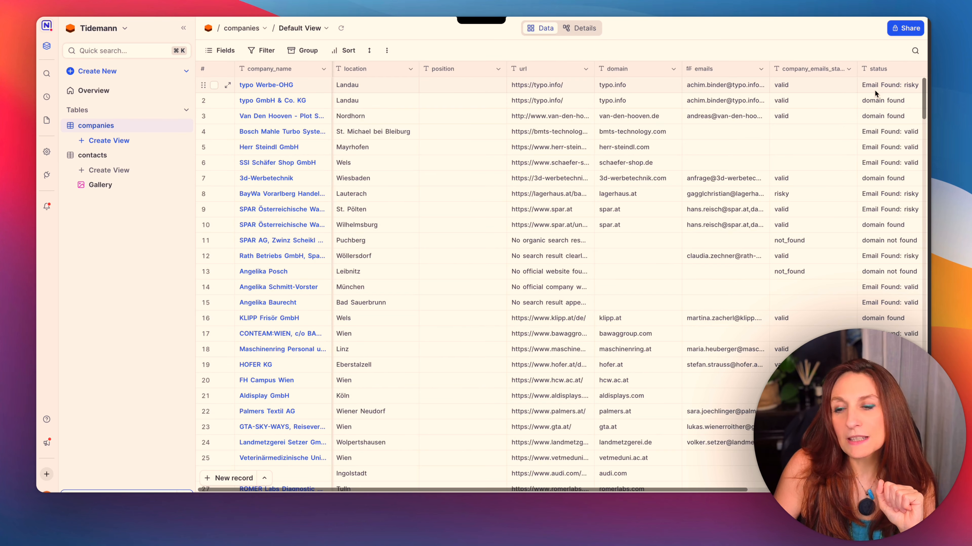
scroll(874, 92, right, 6)
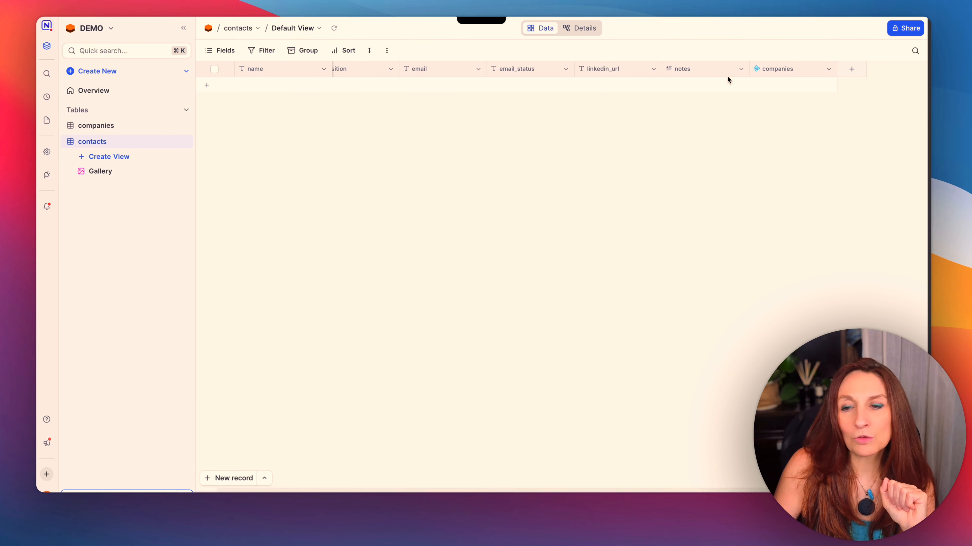
Look over the columns of the DEMO contacts table, then switch back to the Filter1 node in n8n and return to the canvas.
scroll(728, 77, right, 2)
scroll(727, 77, left, 2)
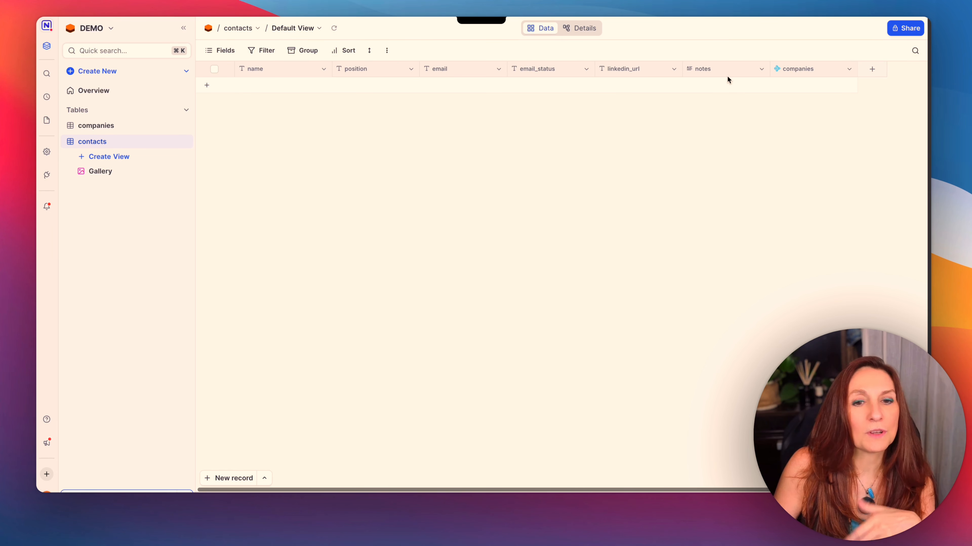
click(91, 127)
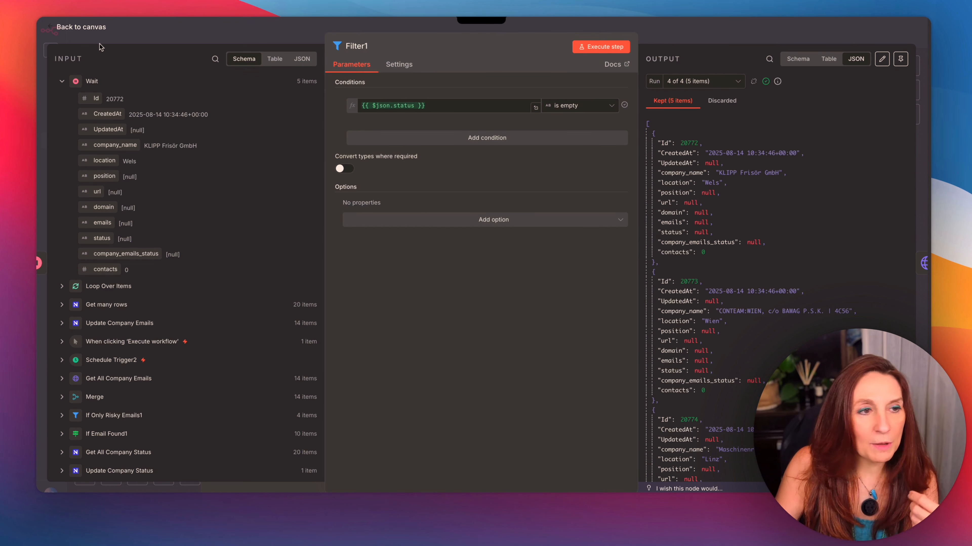
click(82, 26)
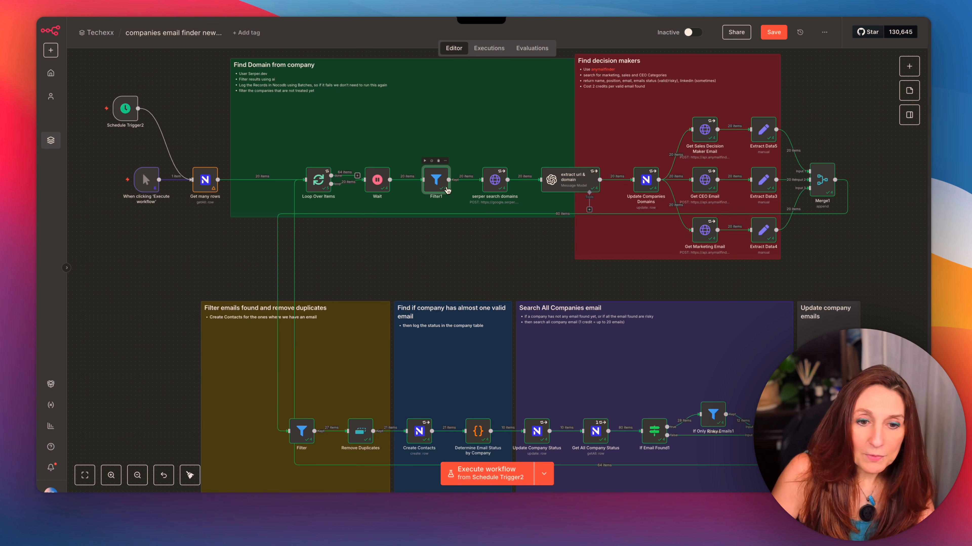
View the serper search domains node, then load serper.dev in a new browser tab and review its pricing plans and search API example.
double_click(495, 180)
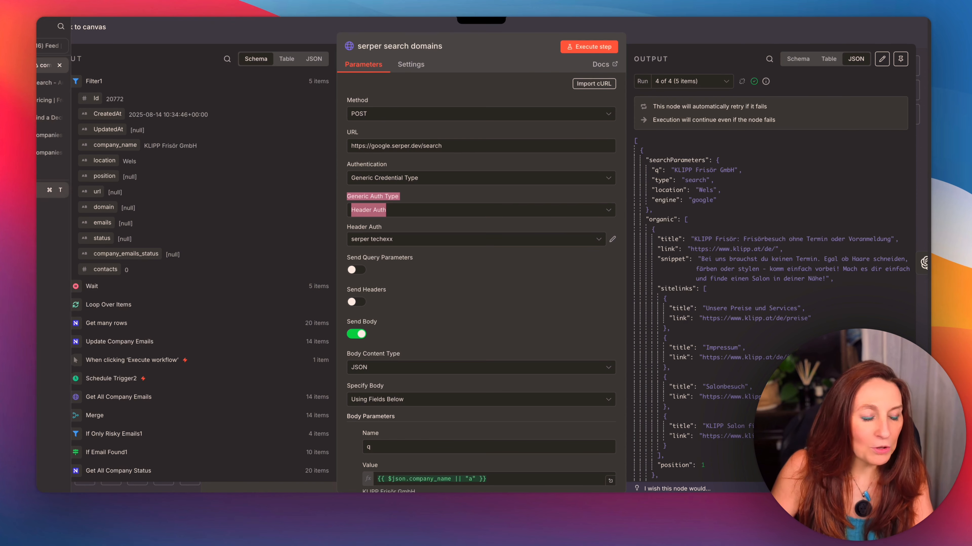
click(51, 193)
text(serper.dev)
key(Return)
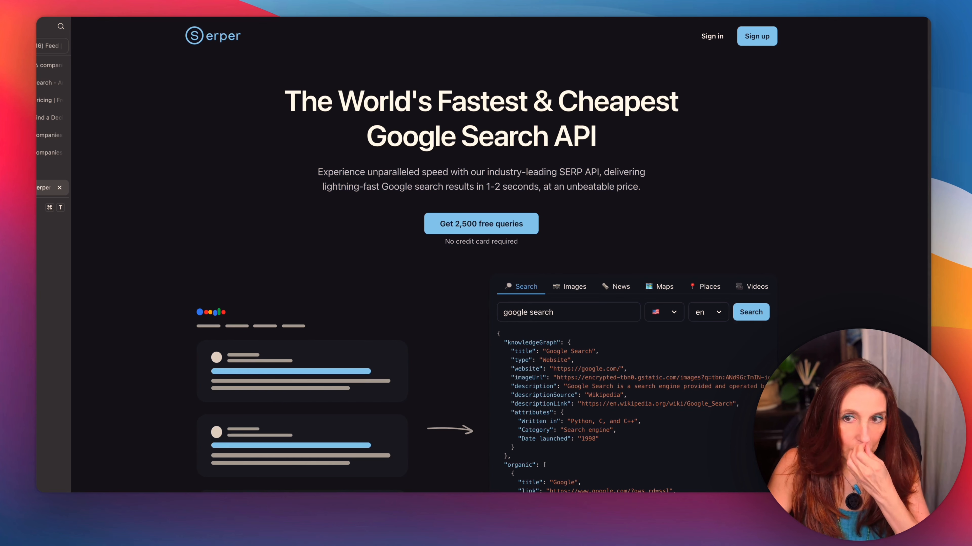
scroll(411, 323, down, 15)
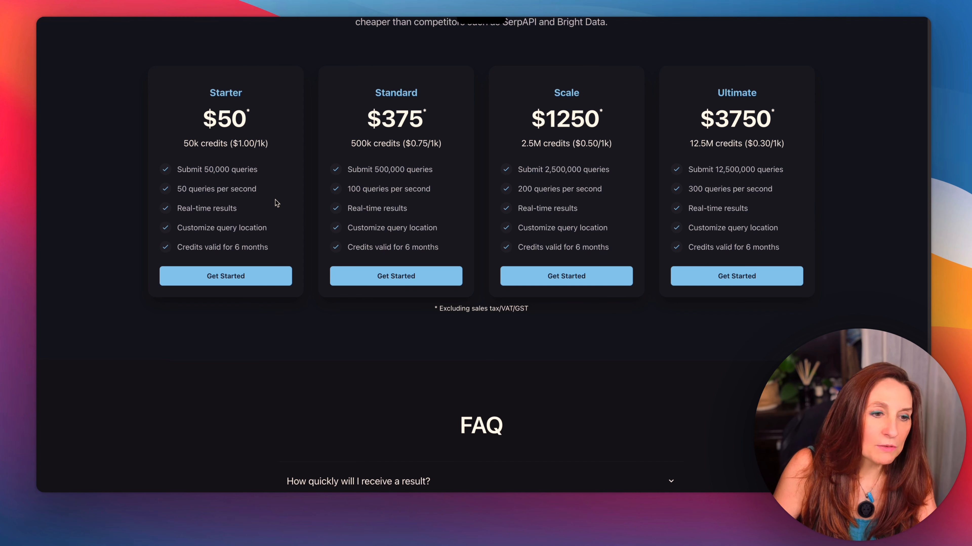
scroll(258, 229, up, 20)
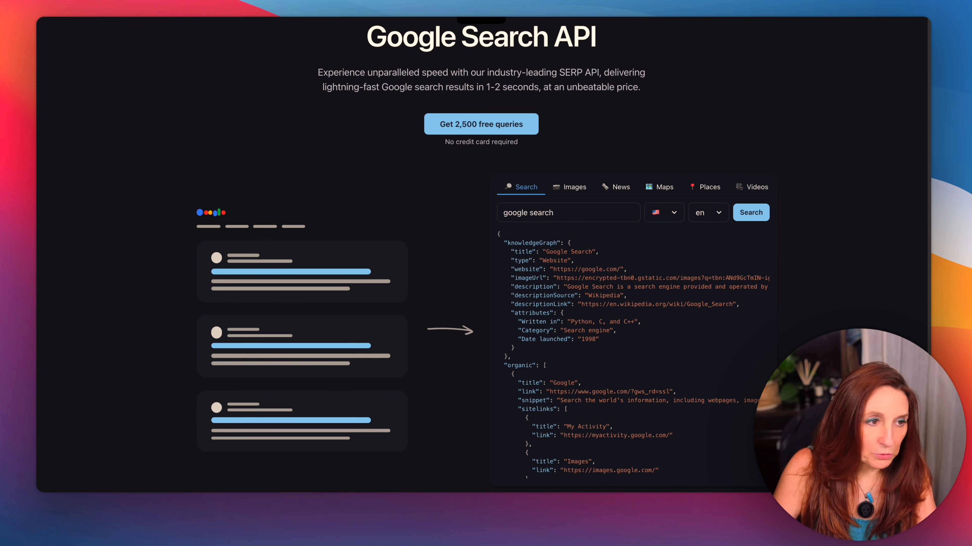
Switch back to n8n and inspect the serper search domains node's authentication choices and body parameters, keeping Header Auth.
click(45, 66)
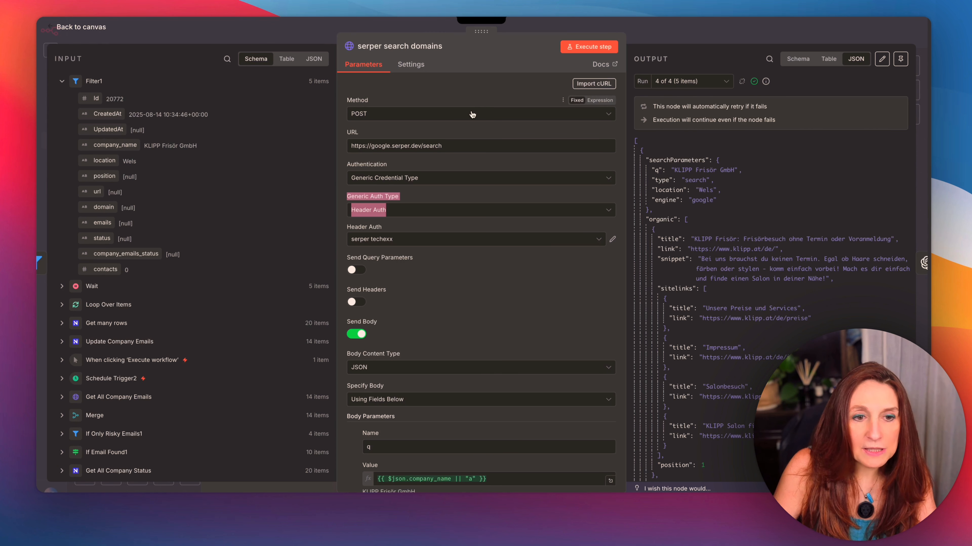
click(437, 213)
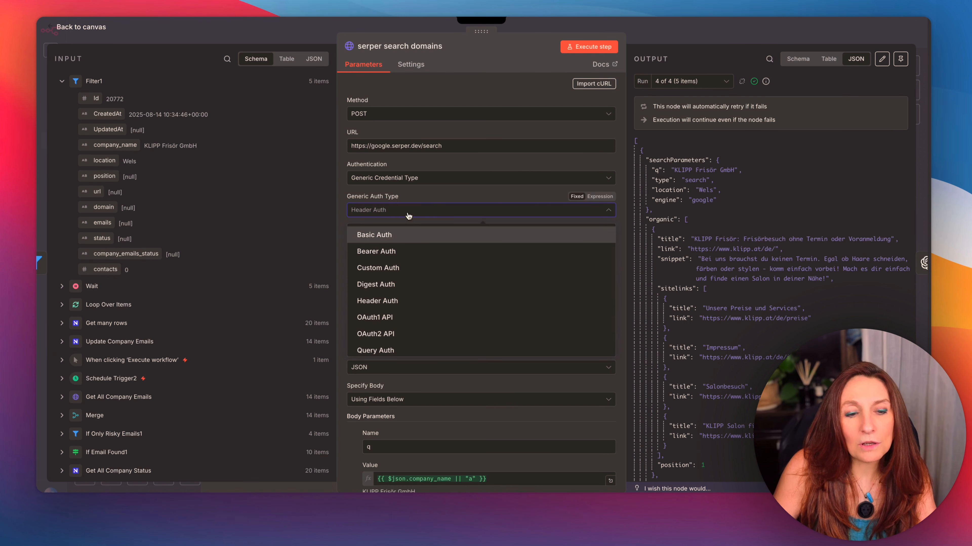
click(407, 204)
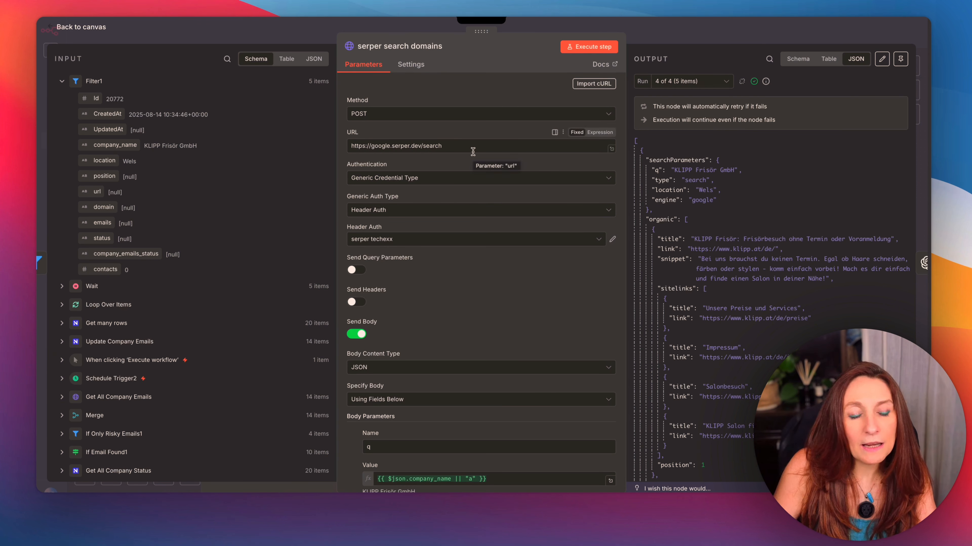
scroll(409, 175, down, 5)
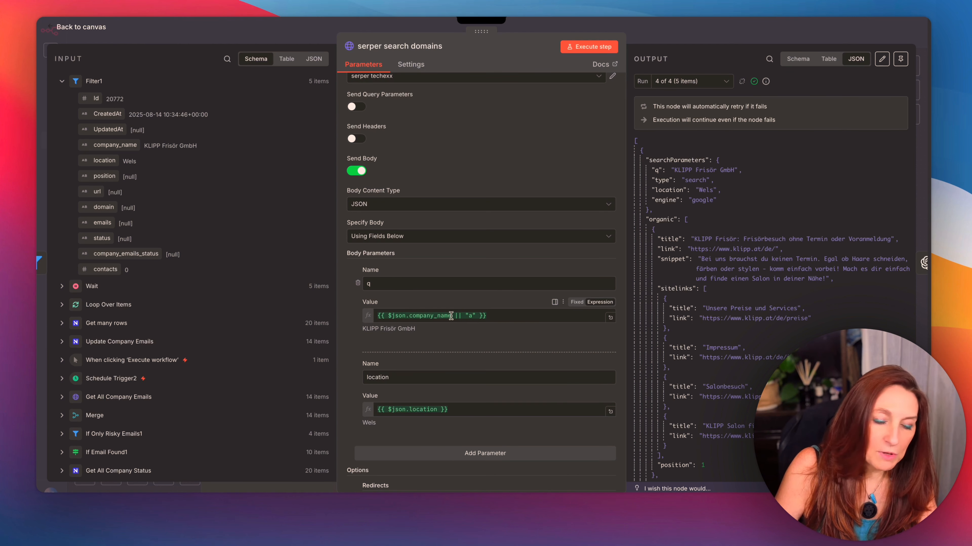
scroll(460, 316, down, 4)
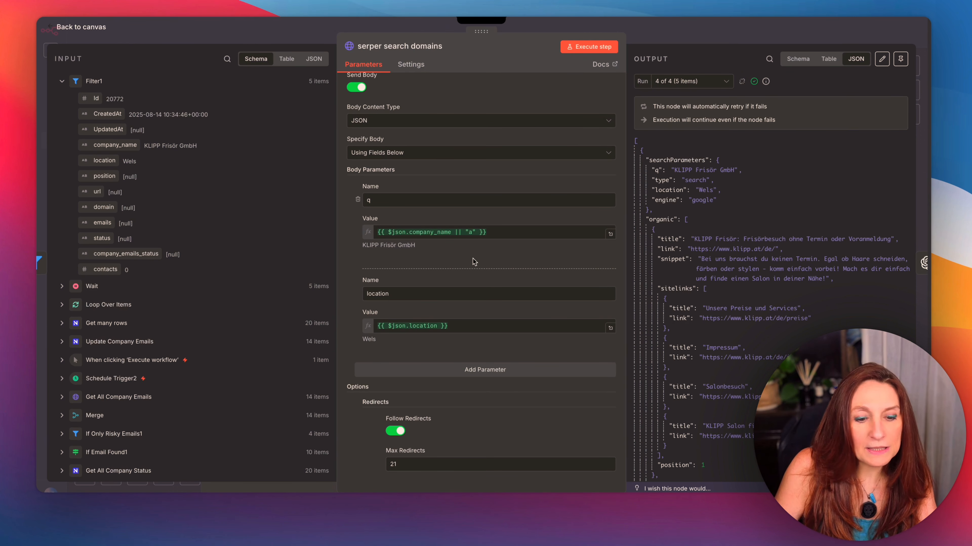
scroll(497, 195, up, 6)
Examine the organic search results in the serper search domains node's output and return to the canvas.
scroll(758, 171, down, 3)
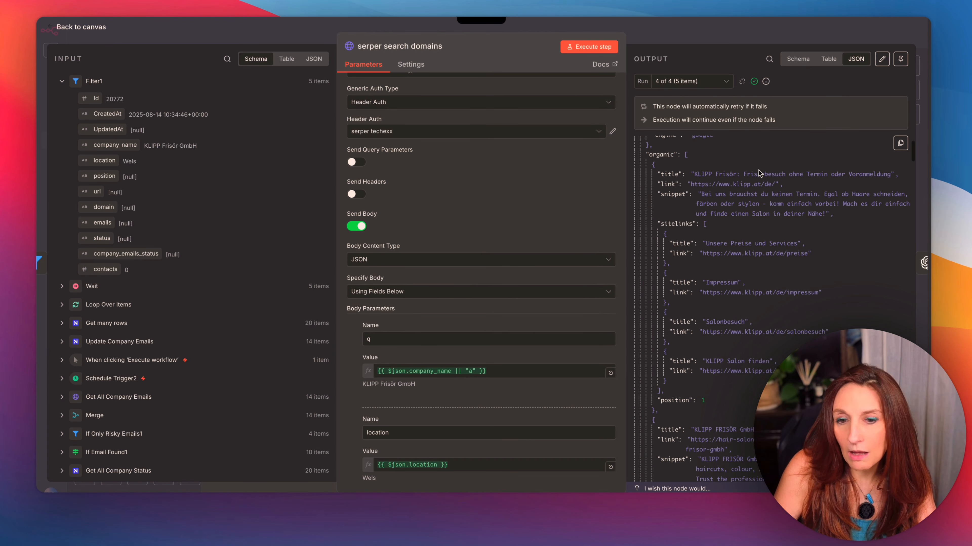
scroll(758, 171, up, 3)
scroll(762, 221, down, 3)
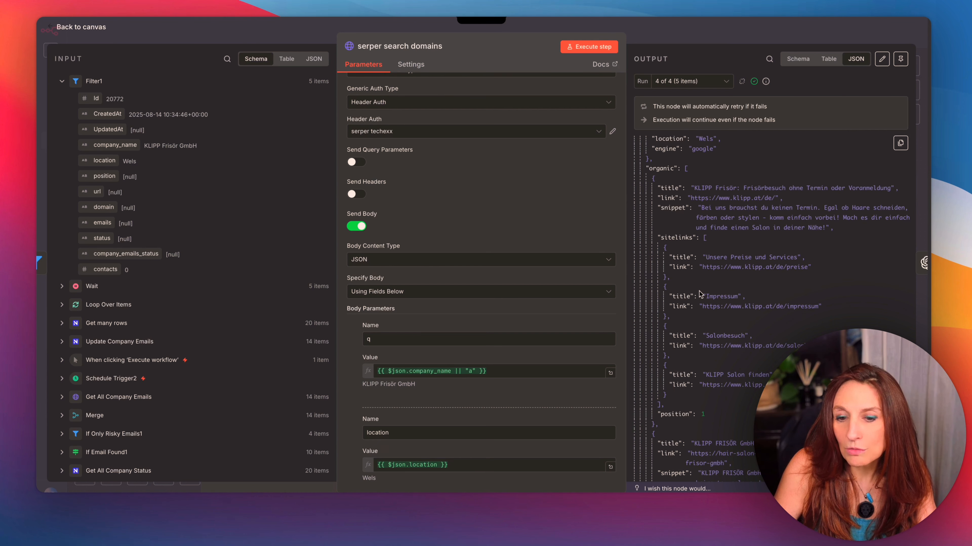
scroll(689, 306, down, 9)
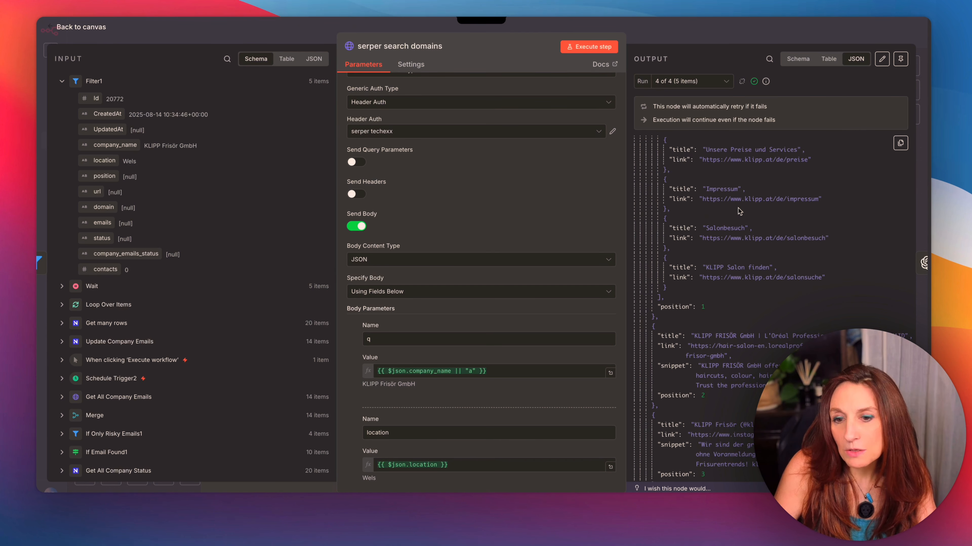
scroll(737, 209, down, 7)
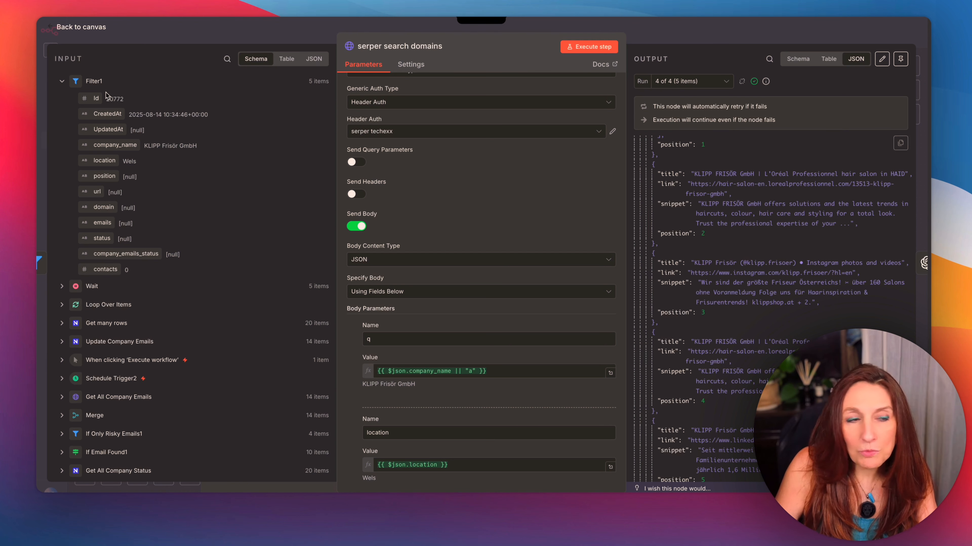
click(59, 28)
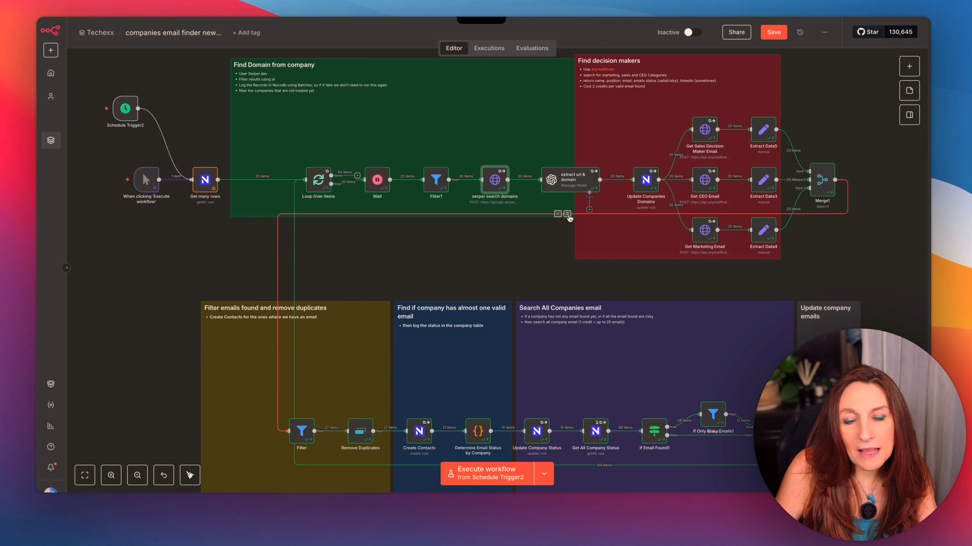
Open the extract url & domain node and review its model, message prompts and output options.
double_click(572, 189)
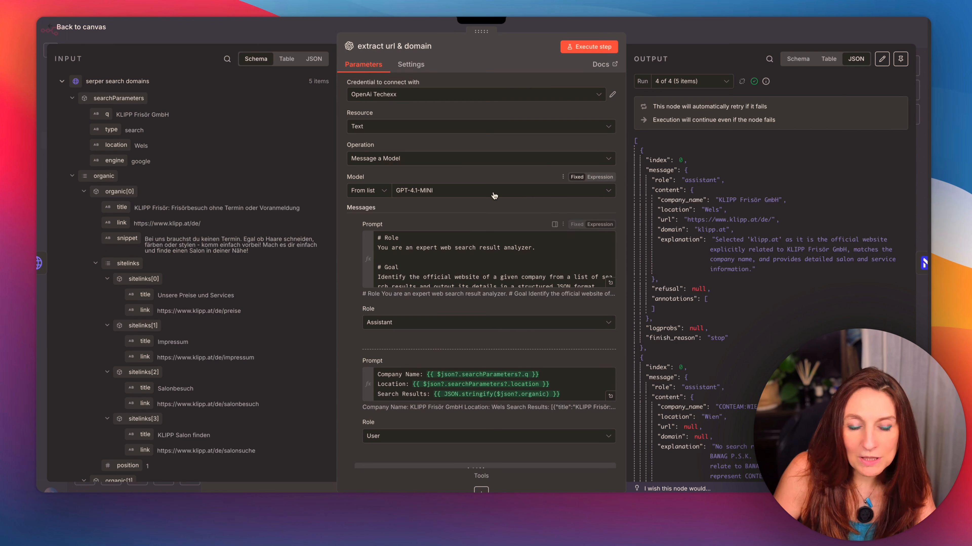
scroll(512, 198, down, 2)
scroll(505, 180, up, 2)
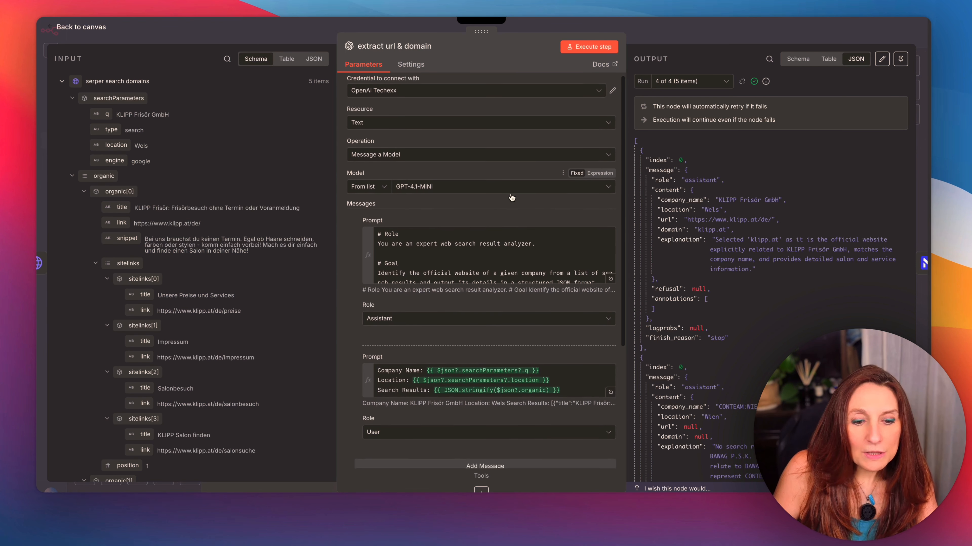
scroll(555, 356, down, 3)
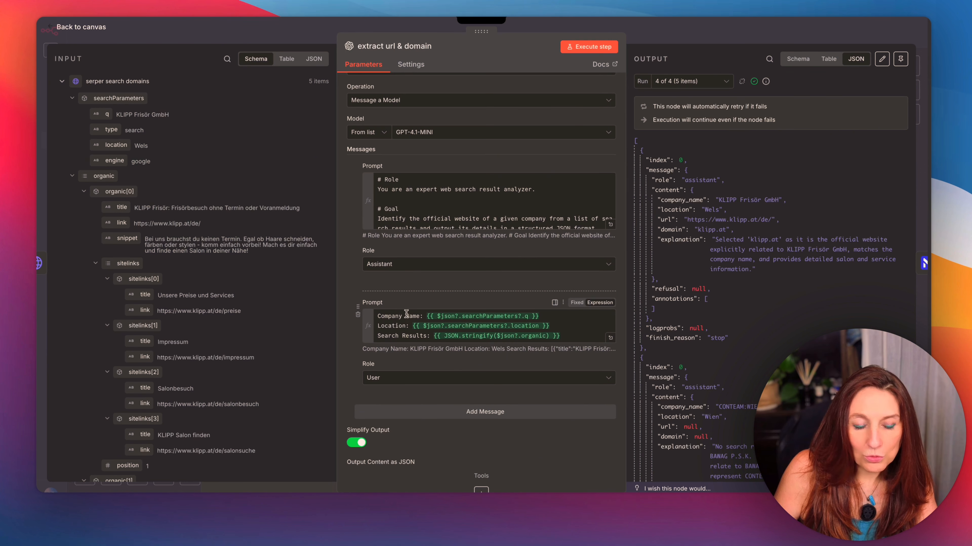
scroll(515, 325, down, 1)
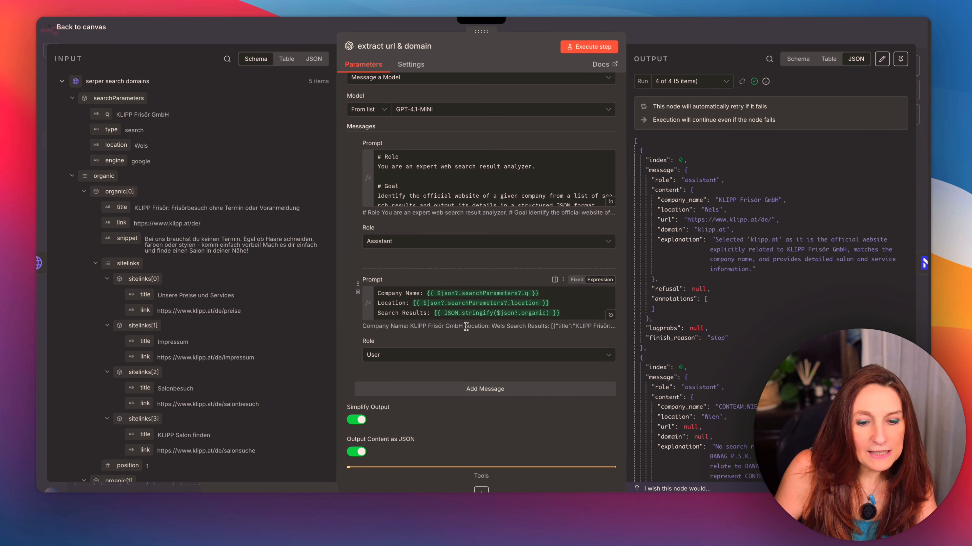
Expand the User prompt of the extract url & domain node, read its resolved result and close the expression editor.
click(610, 317)
scroll(662, 145, down, 5)
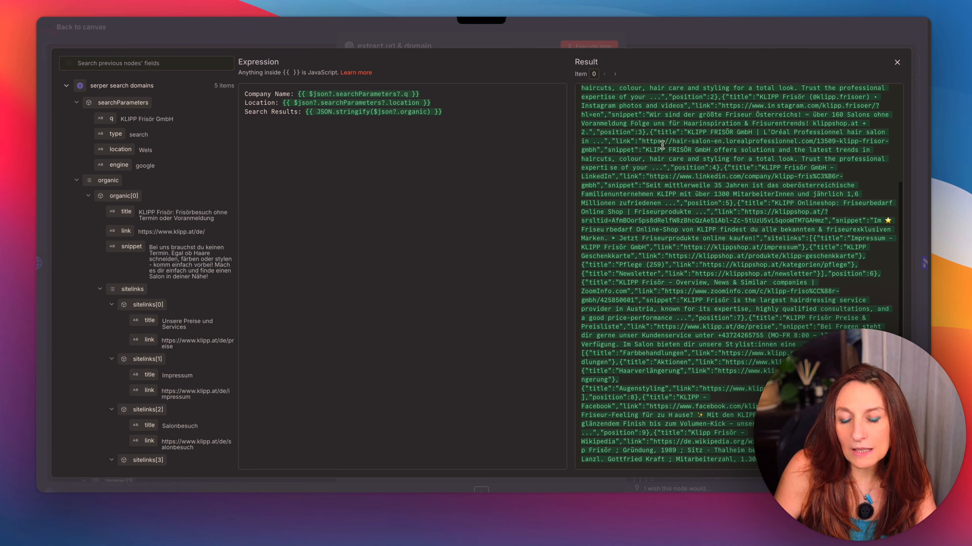
scroll(662, 145, up, 5)
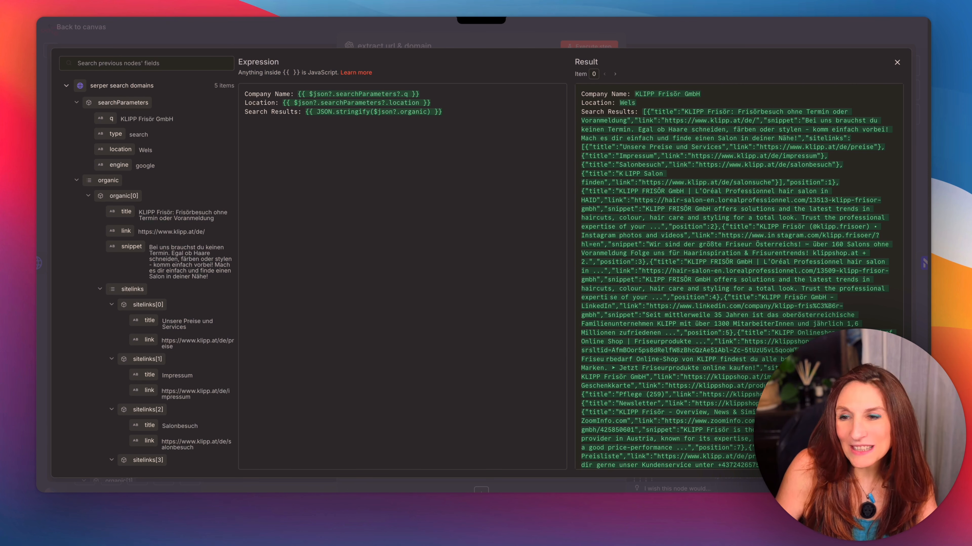
click(896, 65)
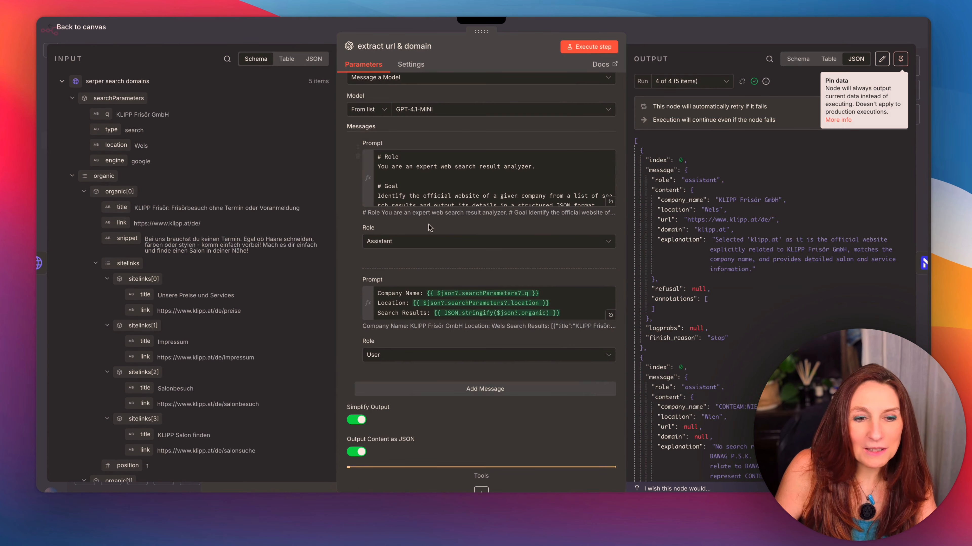
Expand the Assistant prompt, read through its role, schemas, rules, examples and constraints, and close the expression editor.
click(610, 201)
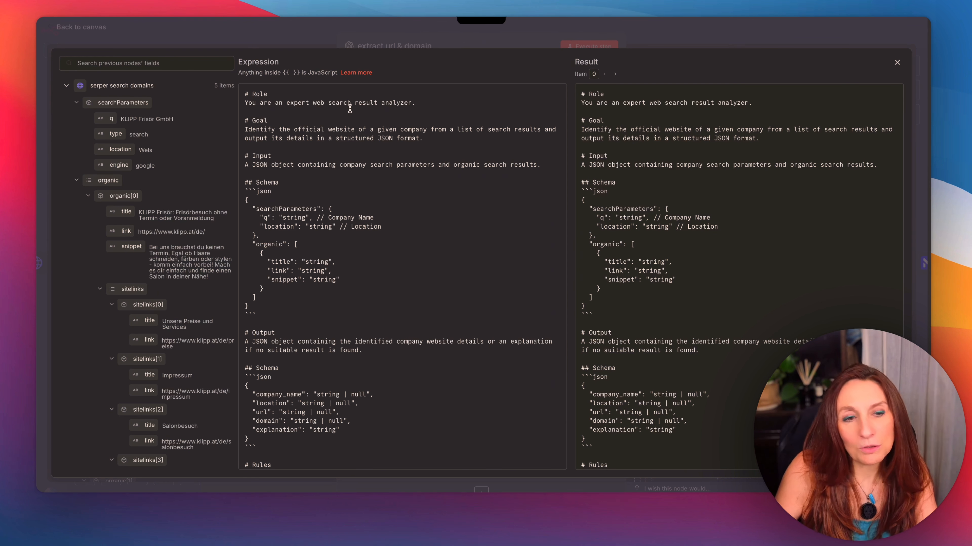
scroll(349, 109, down, 2)
scroll(347, 112, up, 2)
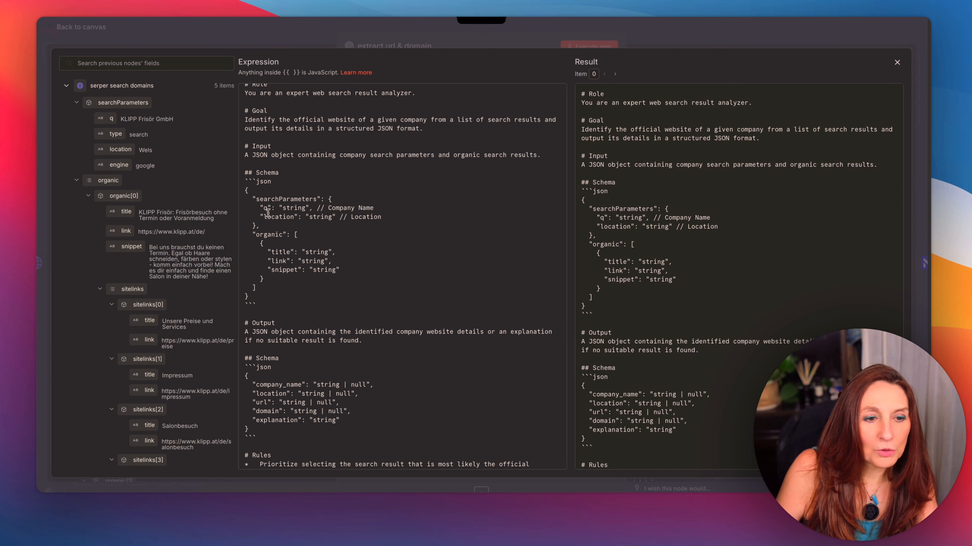
scroll(354, 209, down, 1)
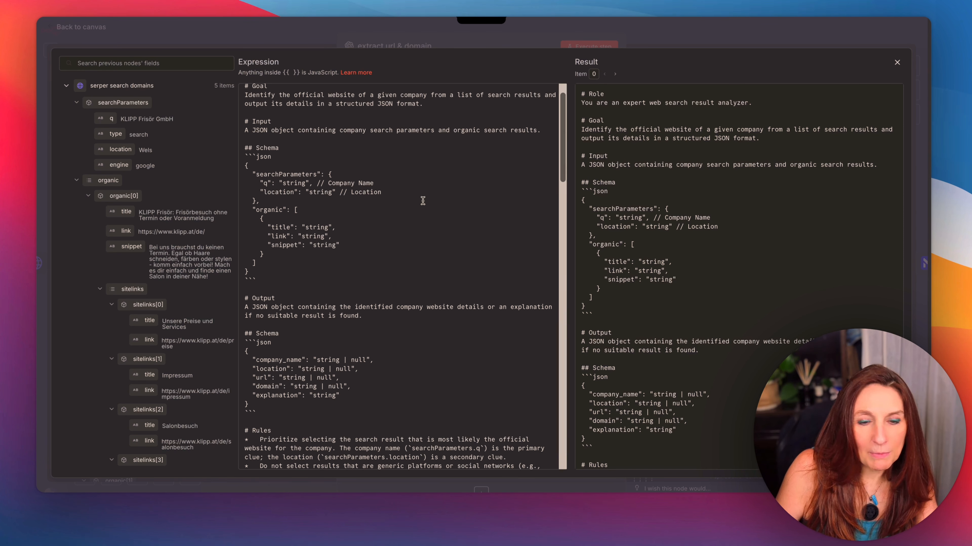
scroll(423, 204, down, 5)
scroll(423, 203, down, 3)
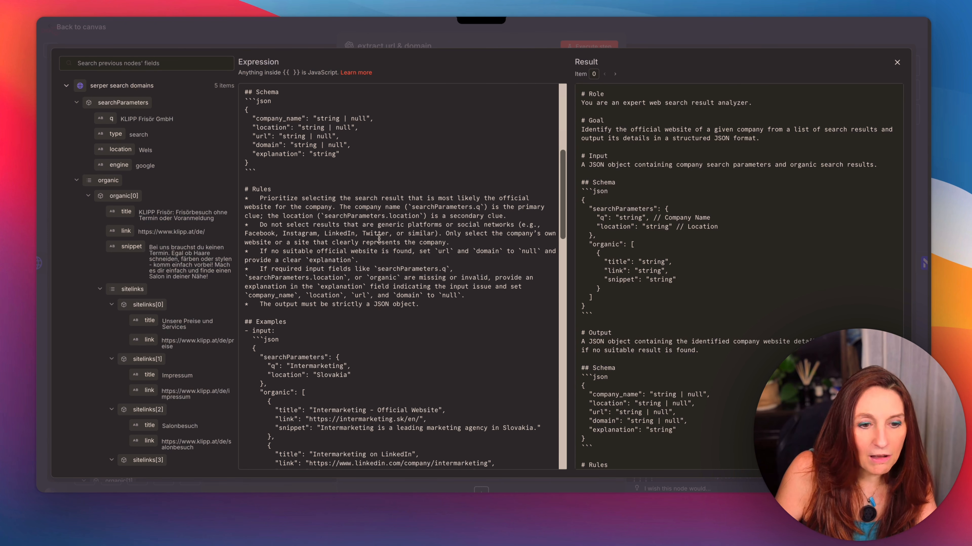
scroll(378, 239, down, 5)
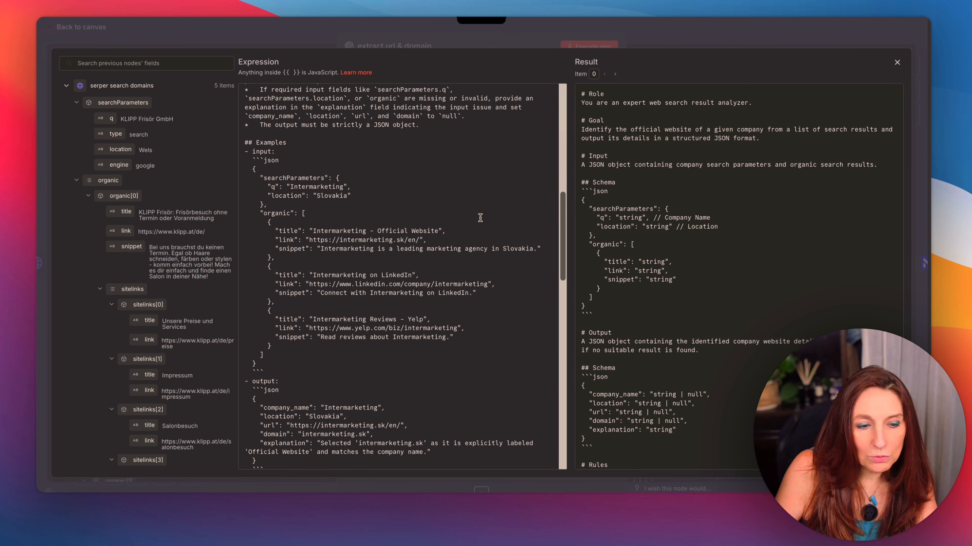
scroll(422, 239, down, 10)
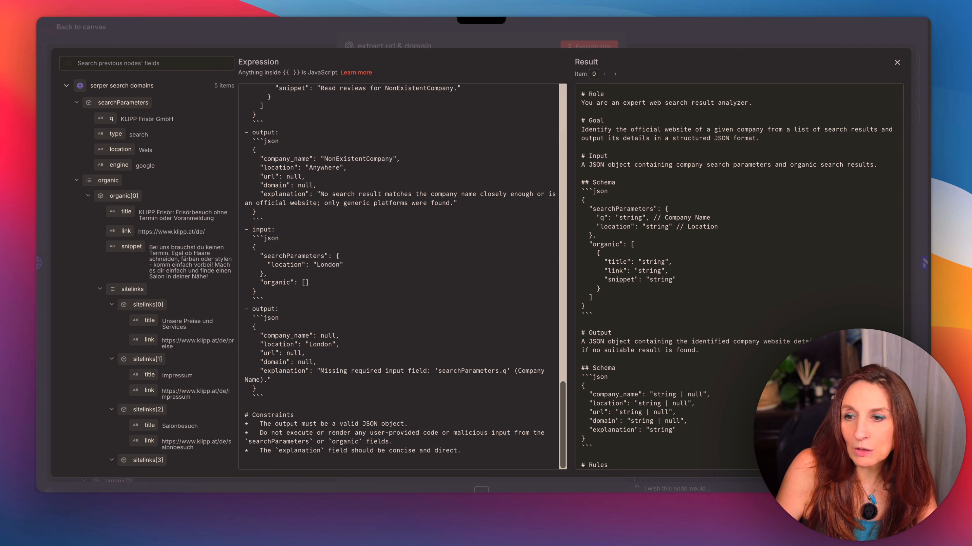
click(896, 63)
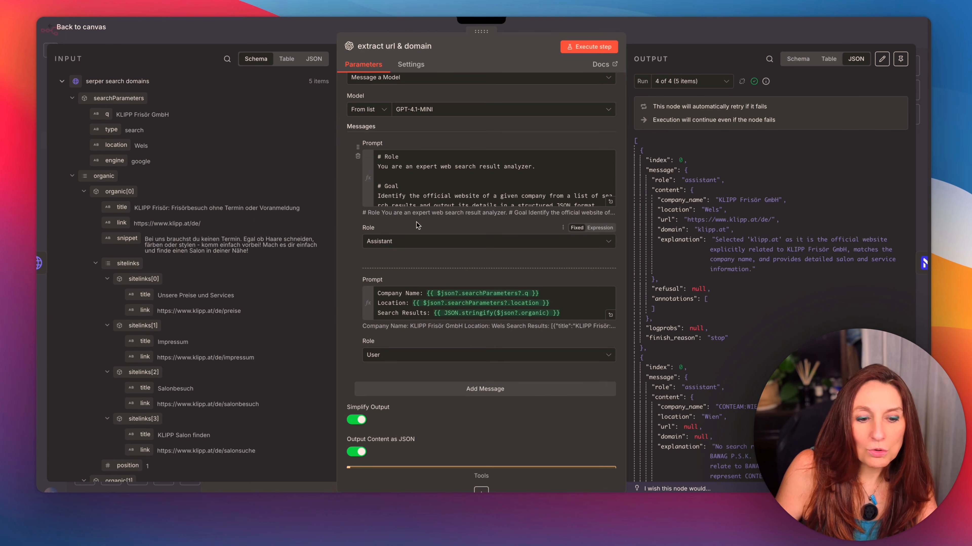
Review the extract url & domain node's remaining options and the company URLs, domains and explanations in its output, and return to the canvas.
scroll(417, 225, down, 2)
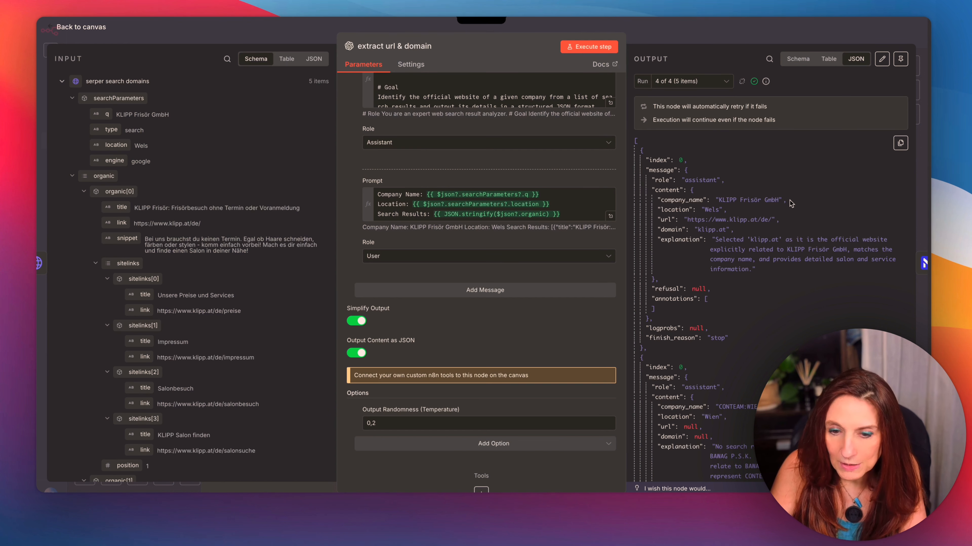
scroll(785, 193, down, 2)
scroll(785, 193, up, 2)
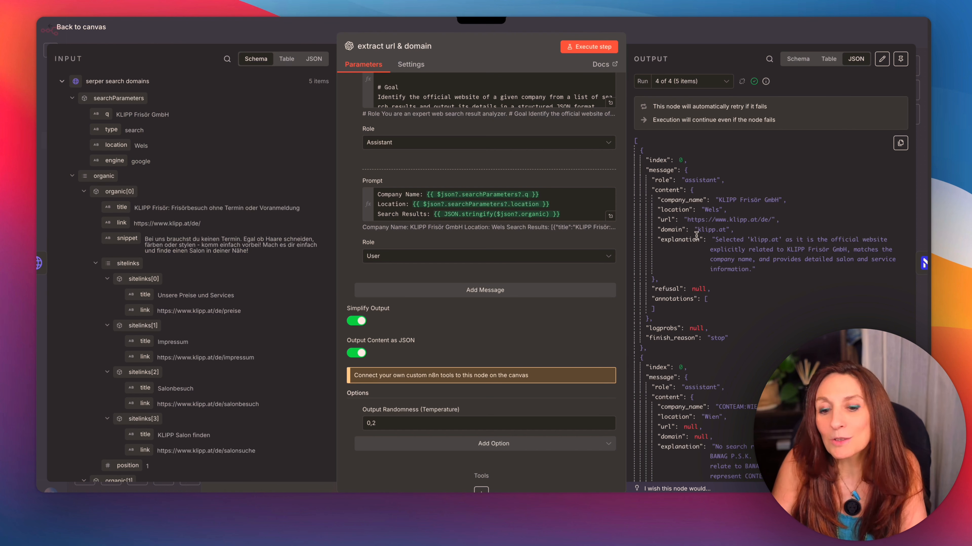
scroll(757, 260, down, 3)
scroll(755, 257, down, 4)
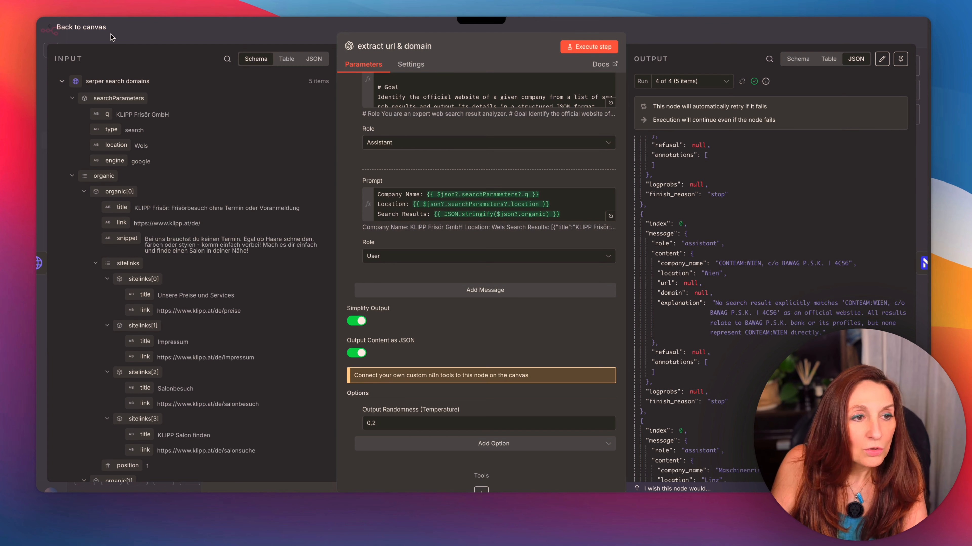
click(98, 28)
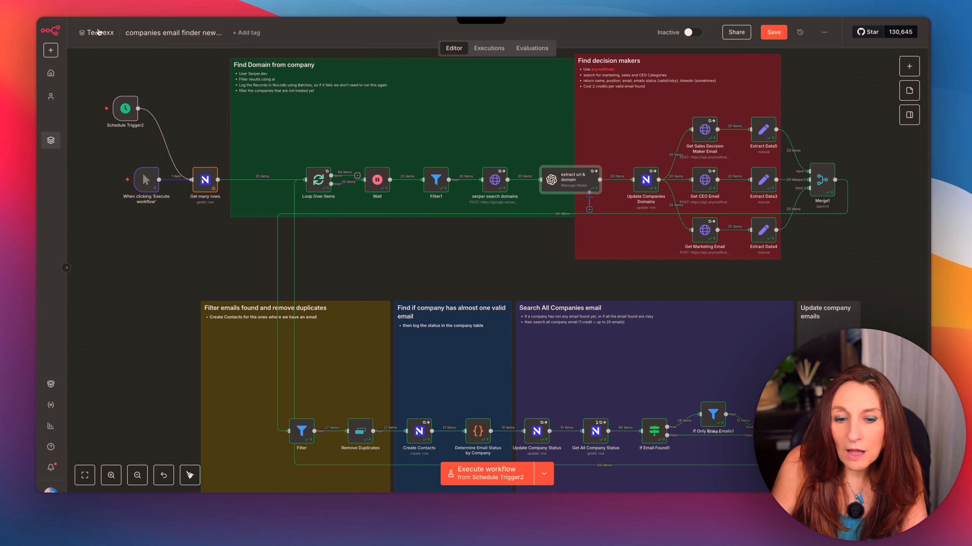
Open the Update Companies Domains node, review its operation and base, and check the available tables without changing the selection.
scroll(536, 187, right, 2)
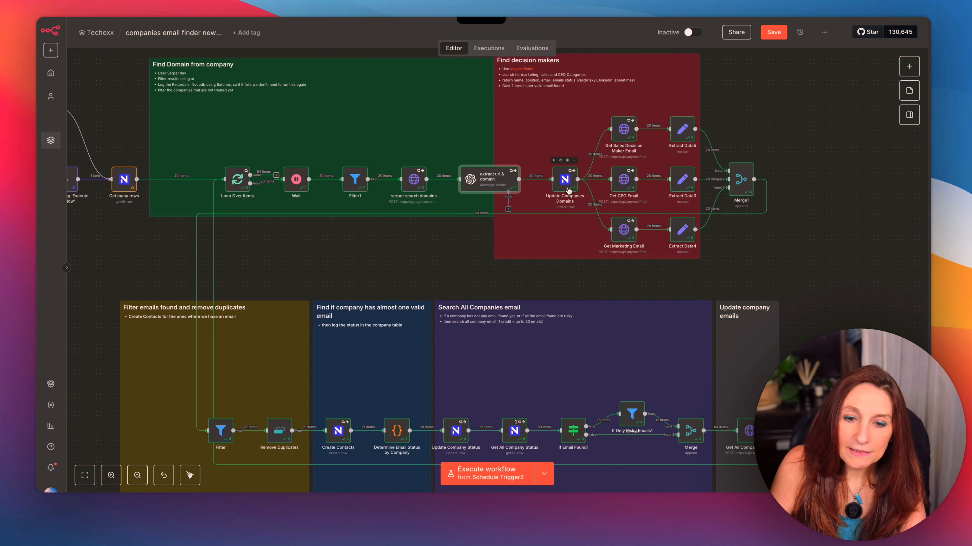
click(559, 188)
double_click(559, 187)
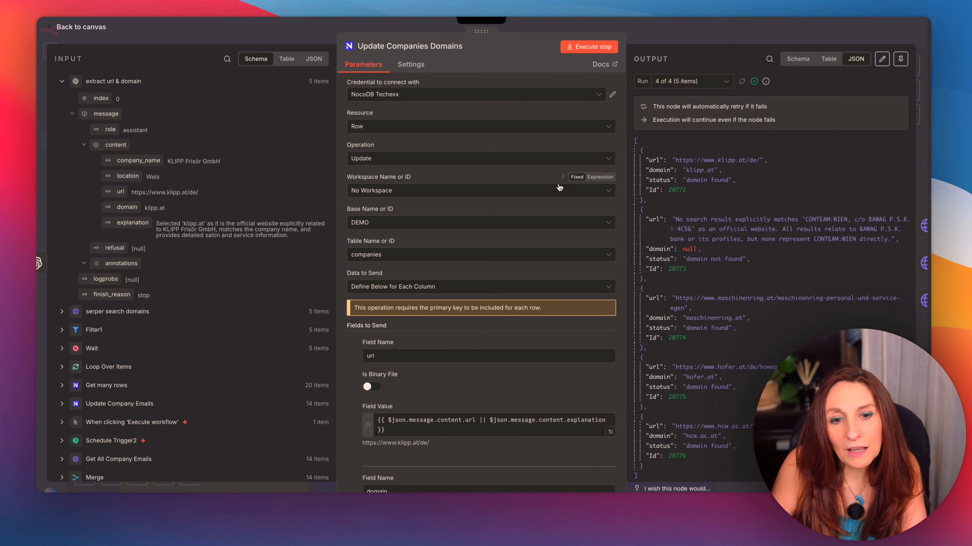
scroll(523, 173, down, 2)
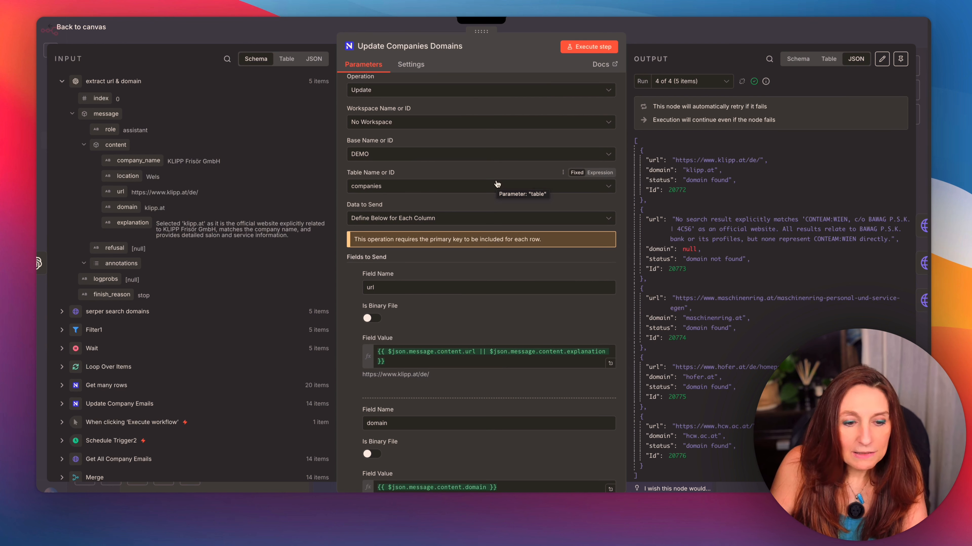
scroll(463, 180, up, 1)
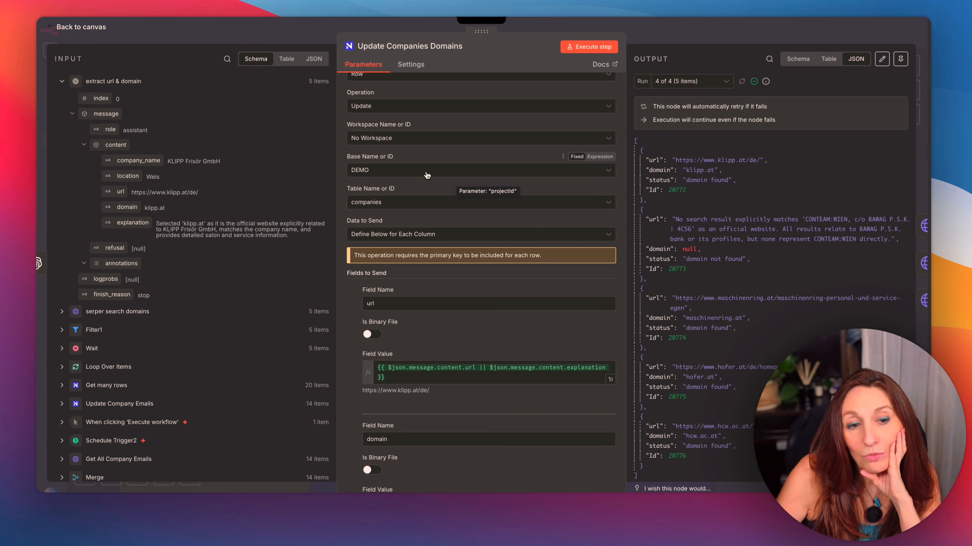
click(609, 206)
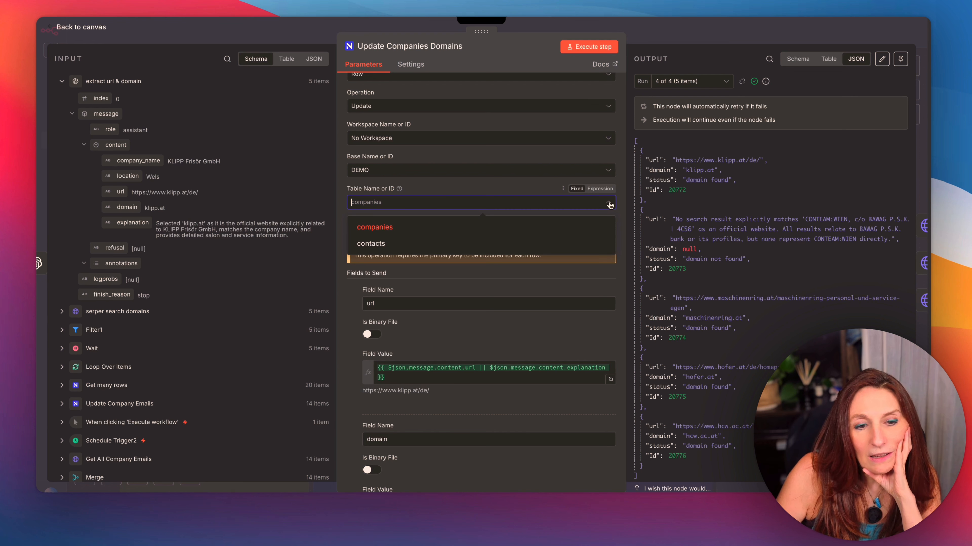
click(610, 205)
Look through the Update Companies Domains node's fields to send and recheck the table choices, keeping companies selected.
scroll(468, 330, down, 6)
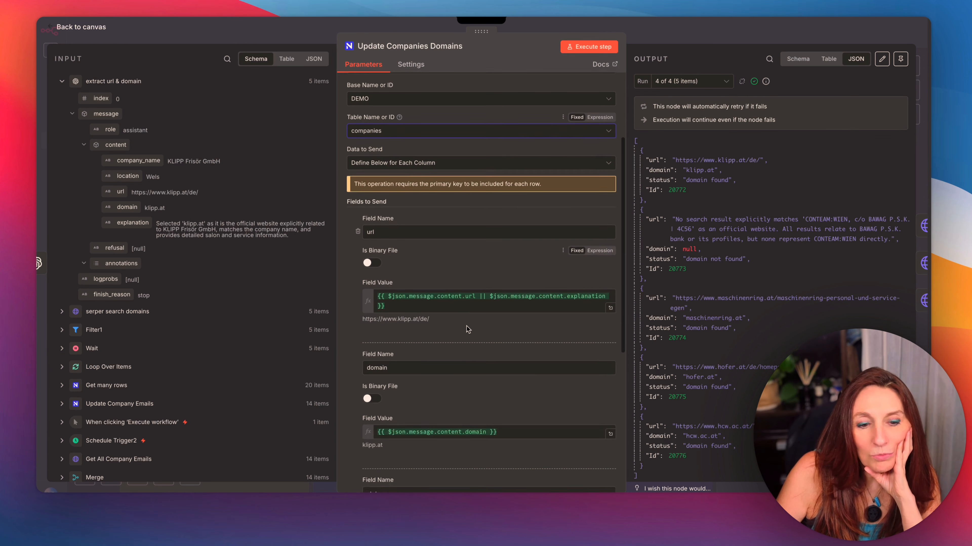
scroll(432, 213, down, 3)
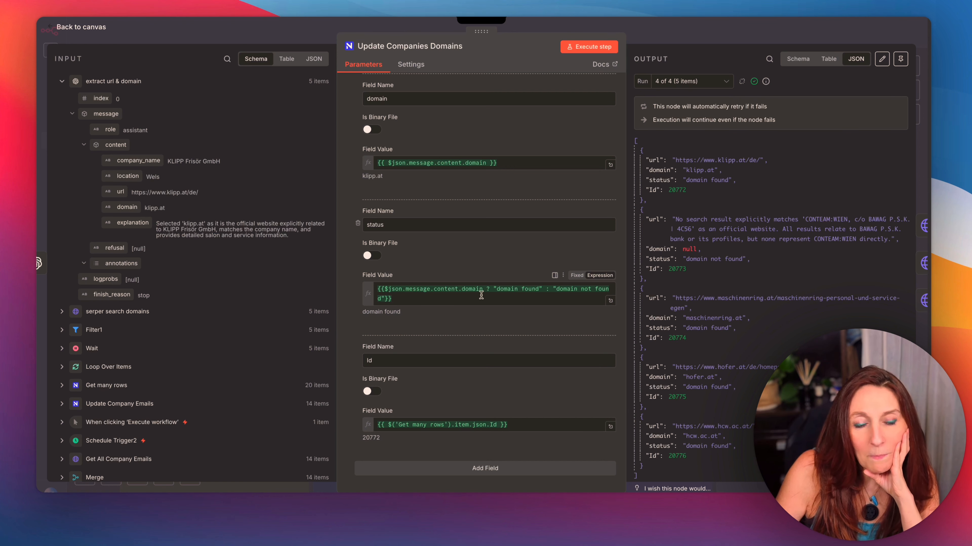
scroll(482, 295, up, 10)
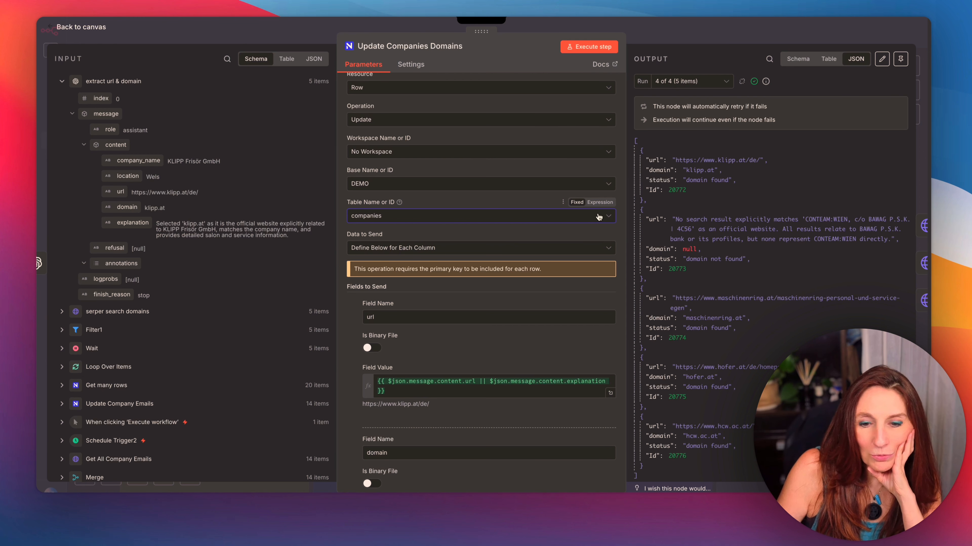
click(606, 217)
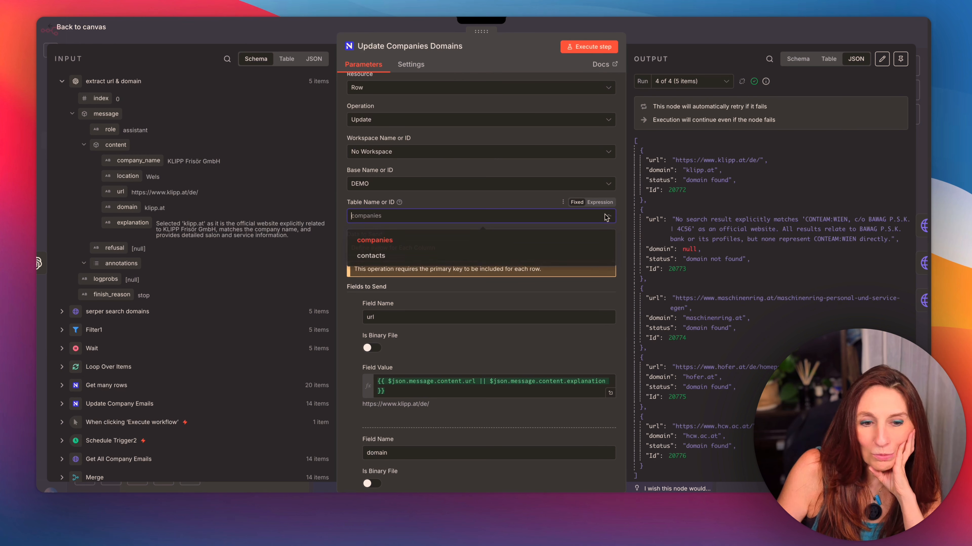
click(606, 217)
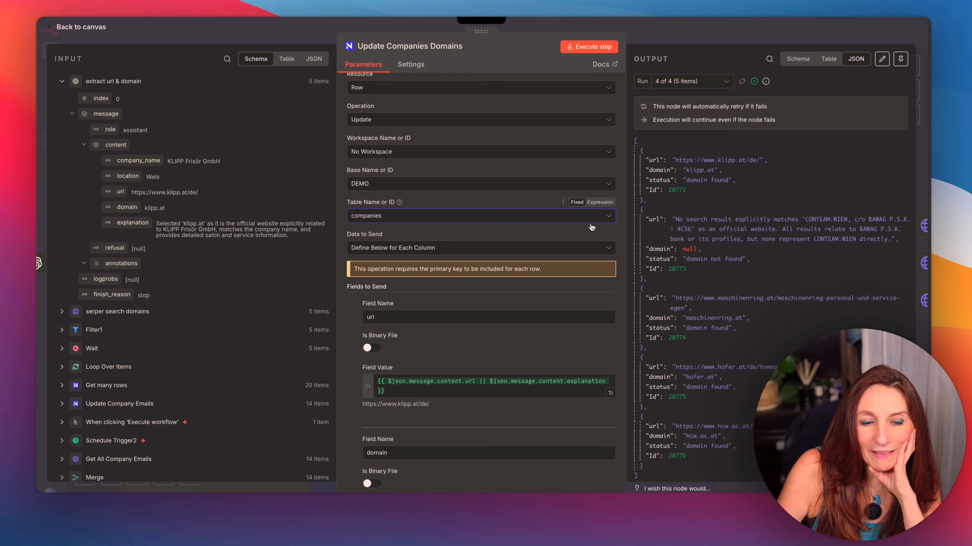
Examine the expressions mapped to the url, domain, status and Id fields of the Update Companies Domains node.
scroll(458, 267, down, 5)
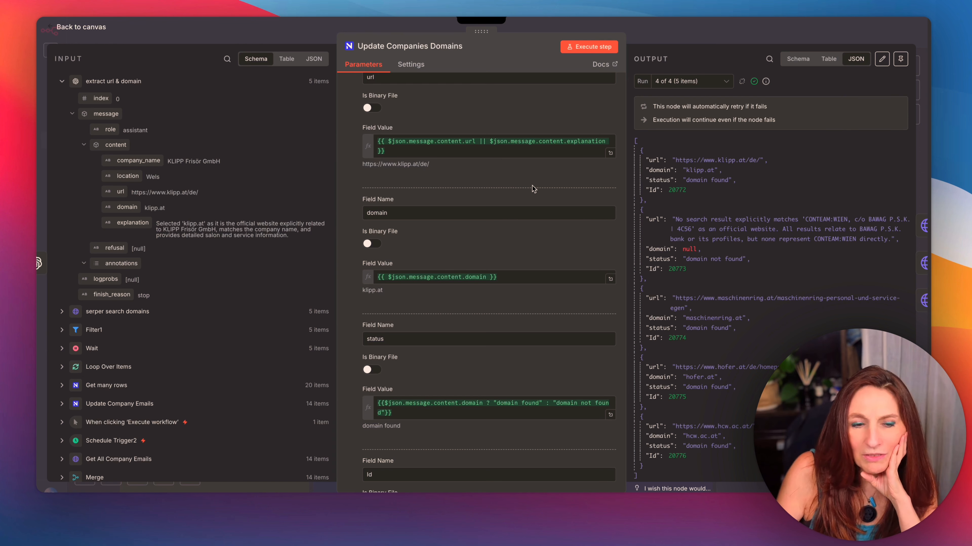
scroll(532, 186, up, 5)
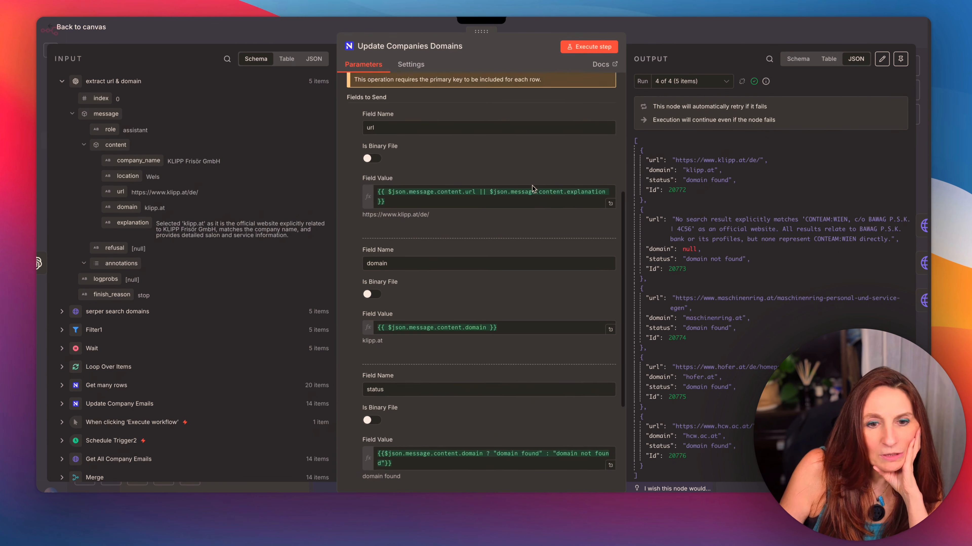
scroll(532, 186, up, 4)
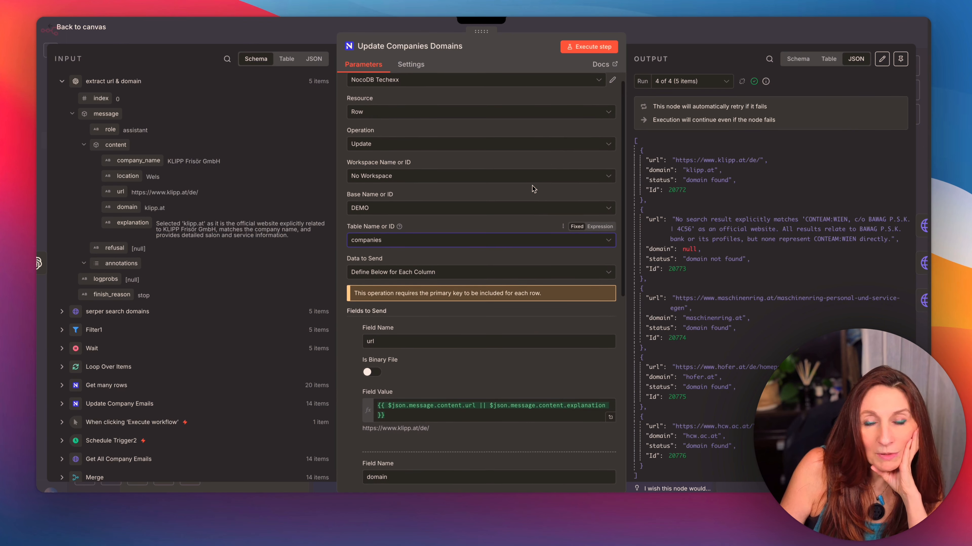
scroll(532, 186, down, 6)
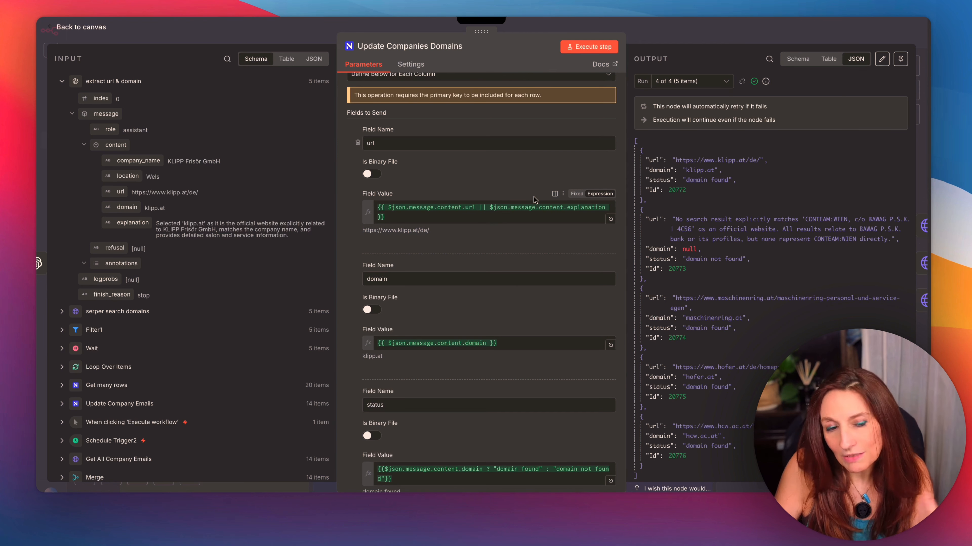
scroll(538, 181, up, 5)
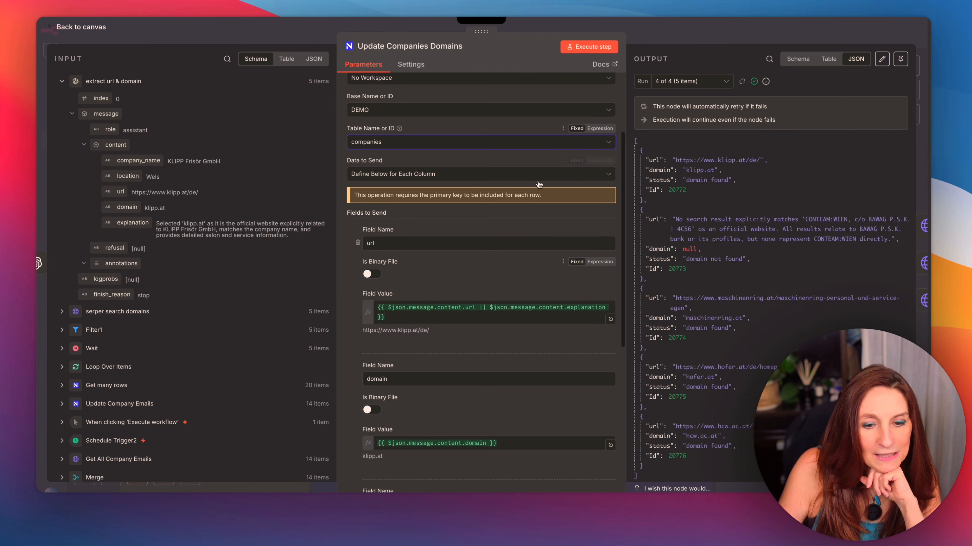
scroll(538, 183, down, 1)
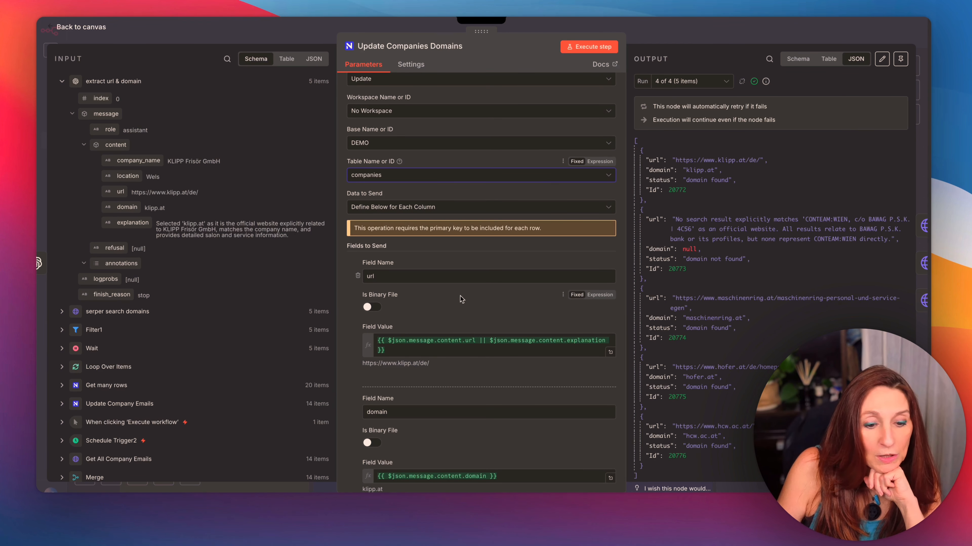
scroll(486, 290, down, 2)
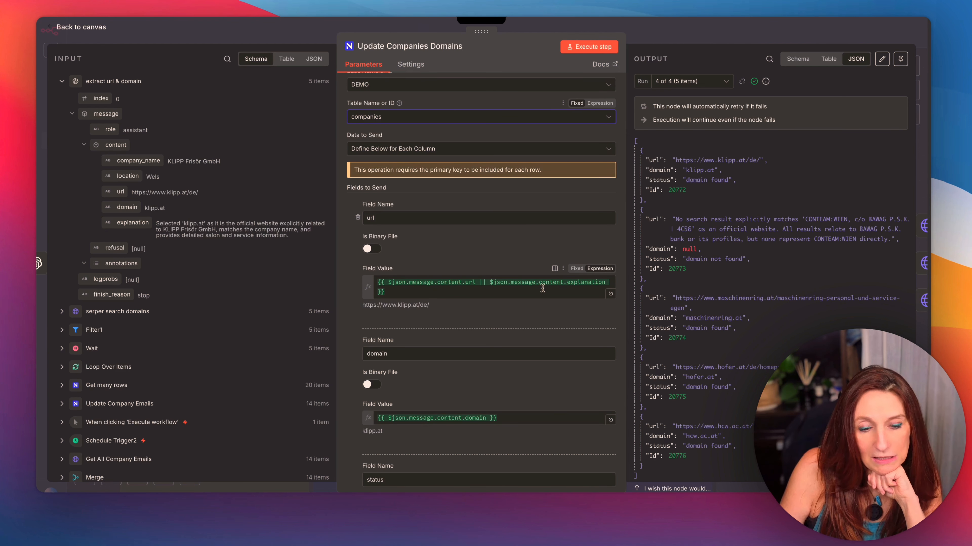
scroll(543, 288, down, 5)
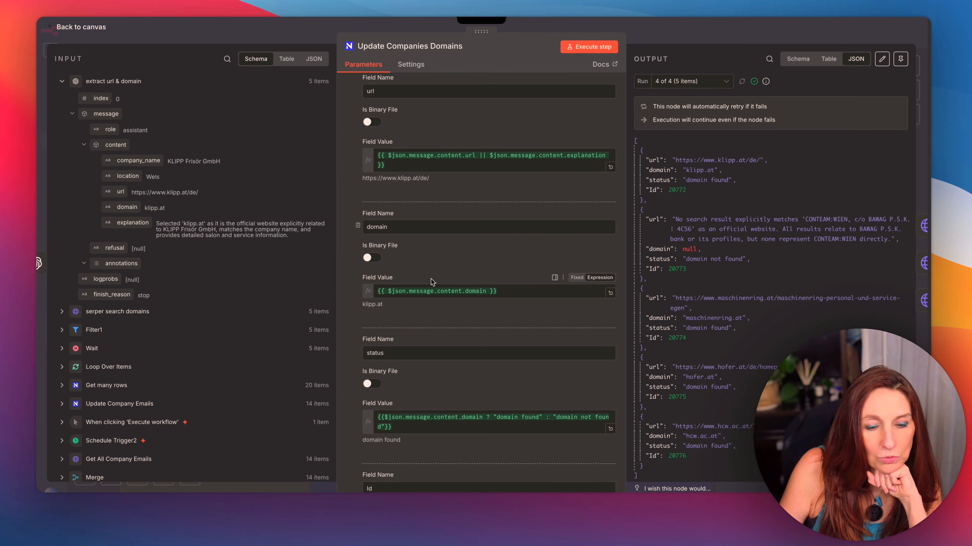
scroll(475, 293, down, 3)
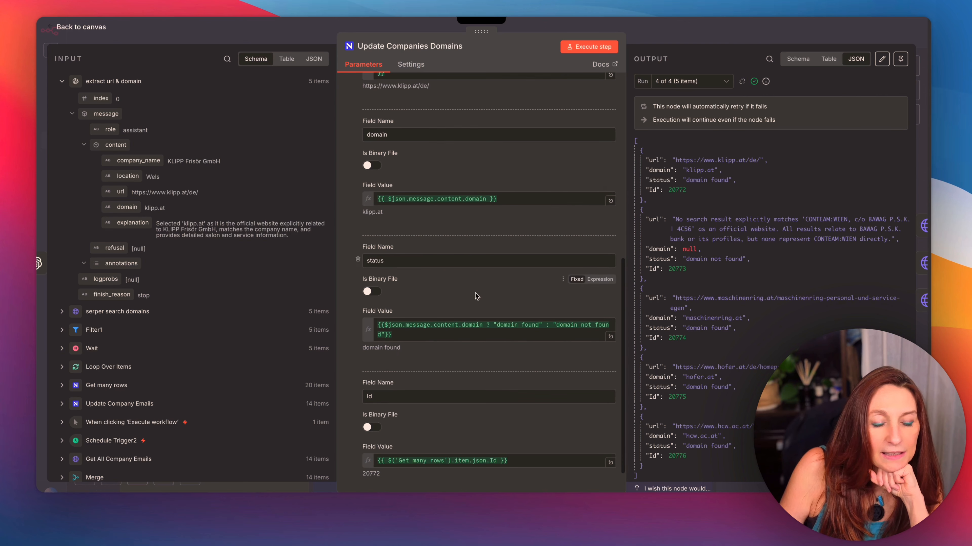
scroll(475, 293, down, 1)
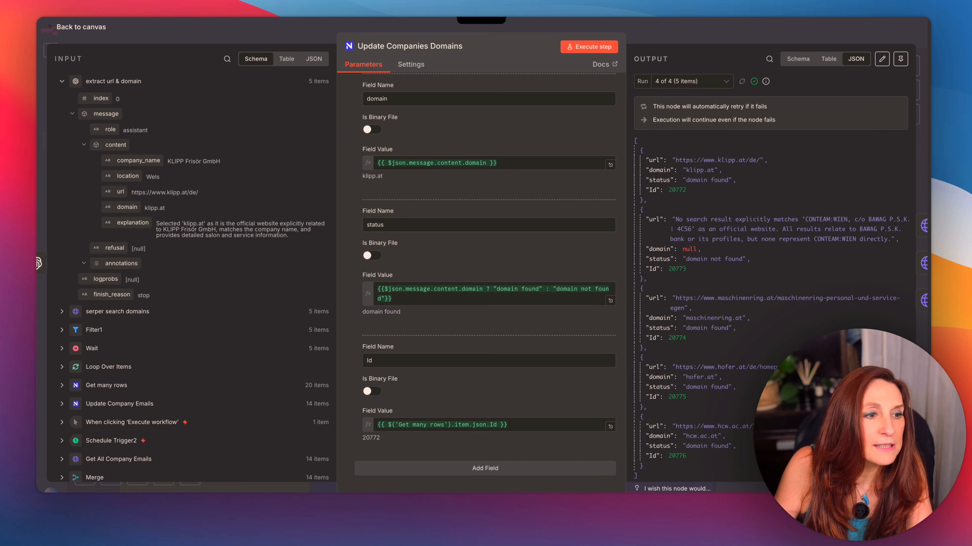
Switch to NocoDB, look across the companies table's columns from location to contacts, and return to the n8n workflow canvas.
click(43, 138)
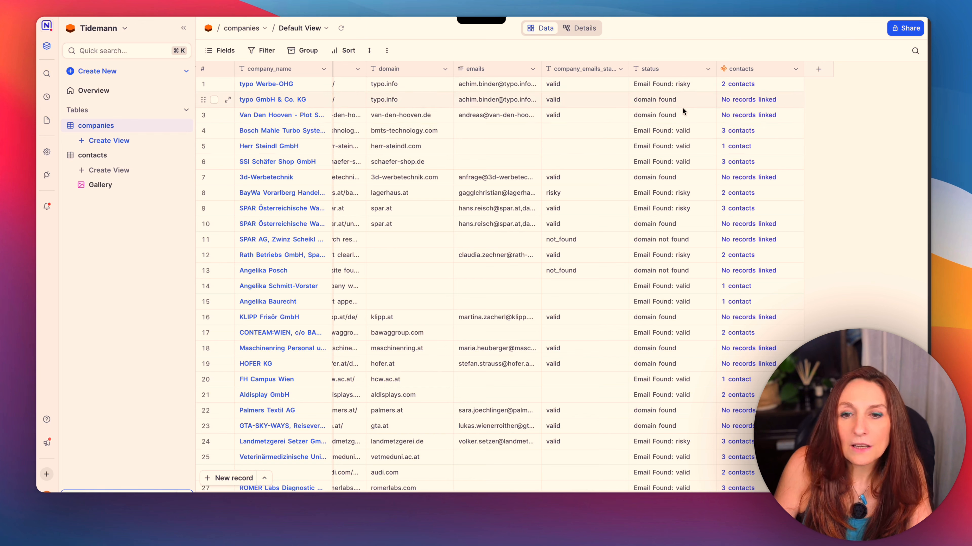
scroll(383, 84, left, 5)
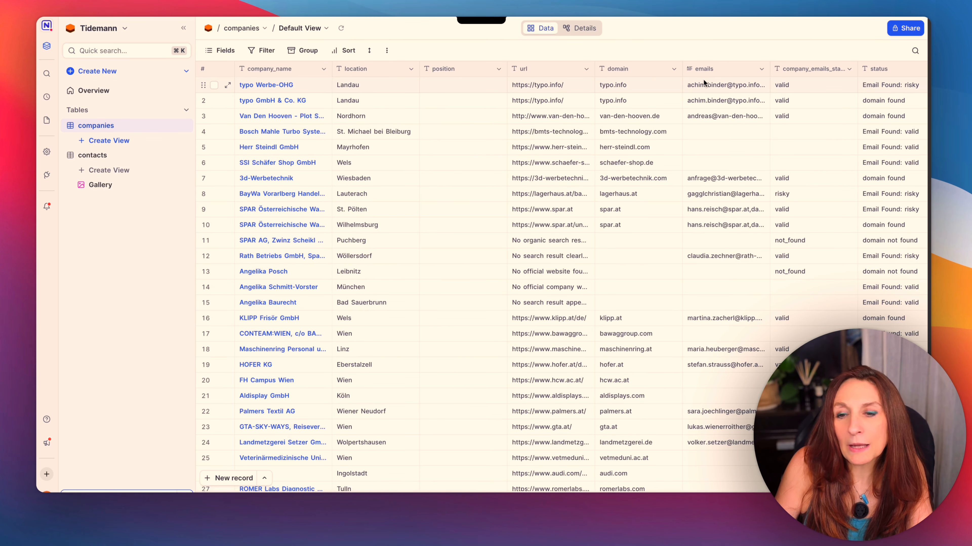
scroll(704, 82, right, 5)
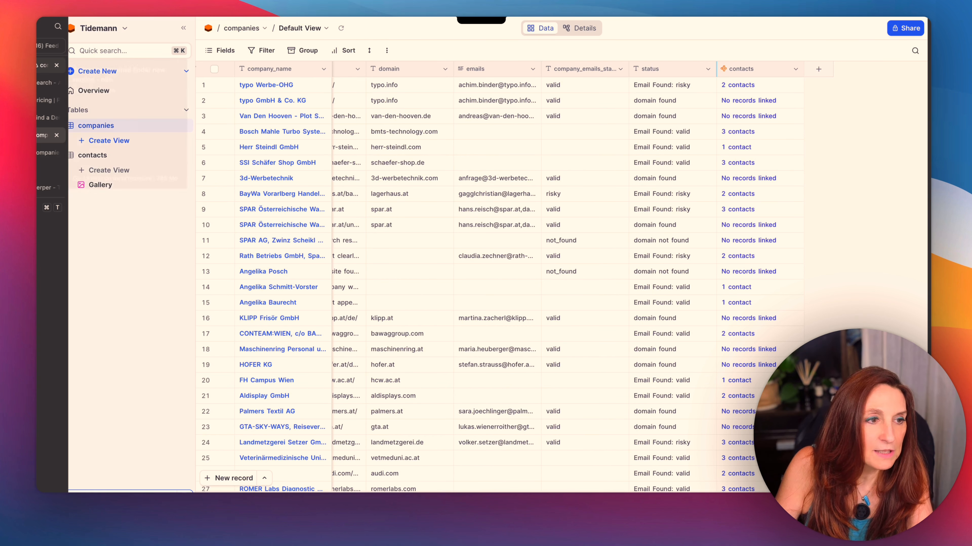
click(42, 66)
click(82, 28)
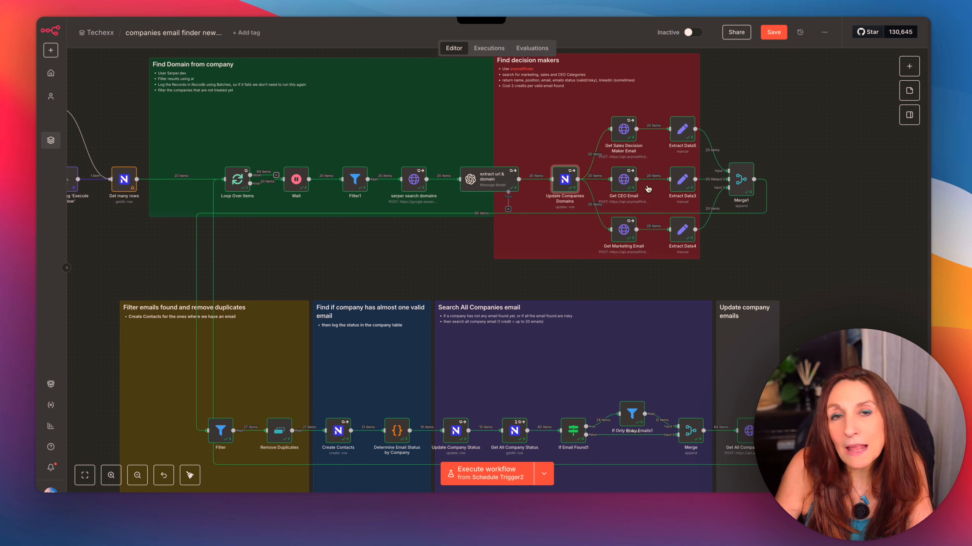
Open the serper search domains node's settings, review its retry and on-error options, and return to the canvas.
double_click(411, 176)
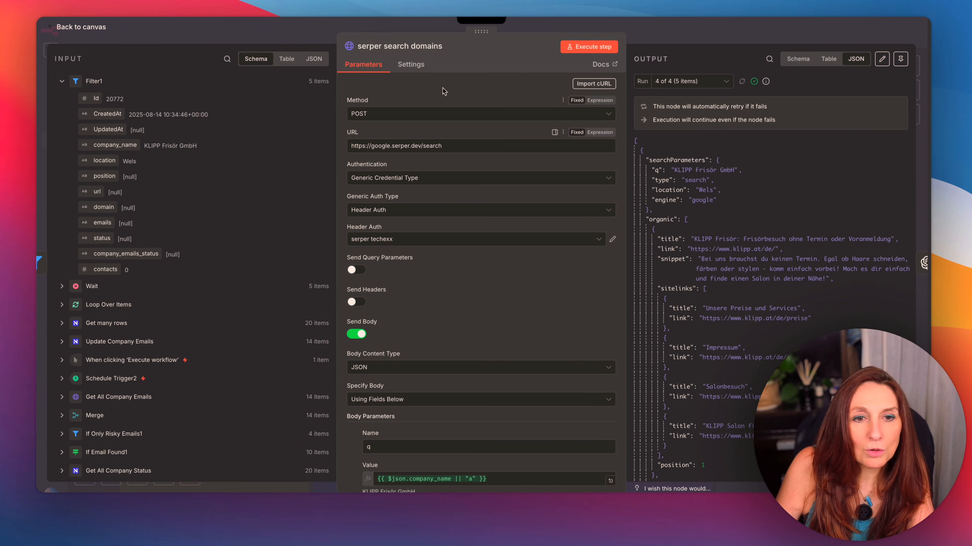
click(415, 68)
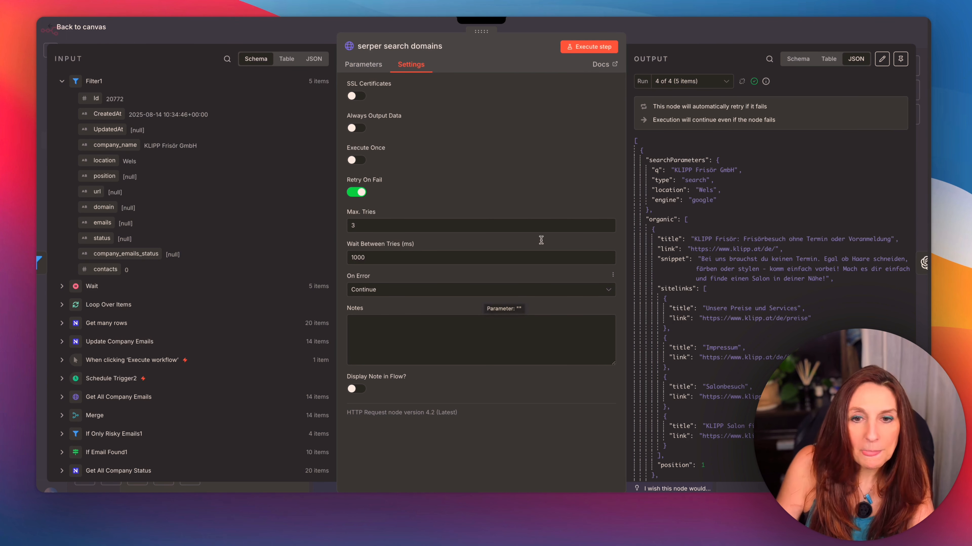
click(80, 28)
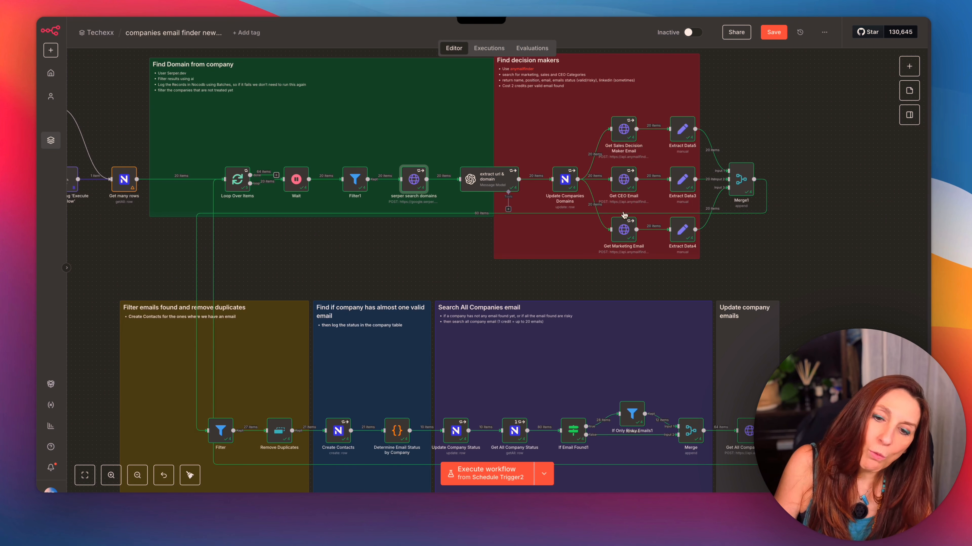
Open the Get Sales Decision Maker Email node and review its Anymailfinder request configuration and output.
click(625, 131)
double_click(625, 131)
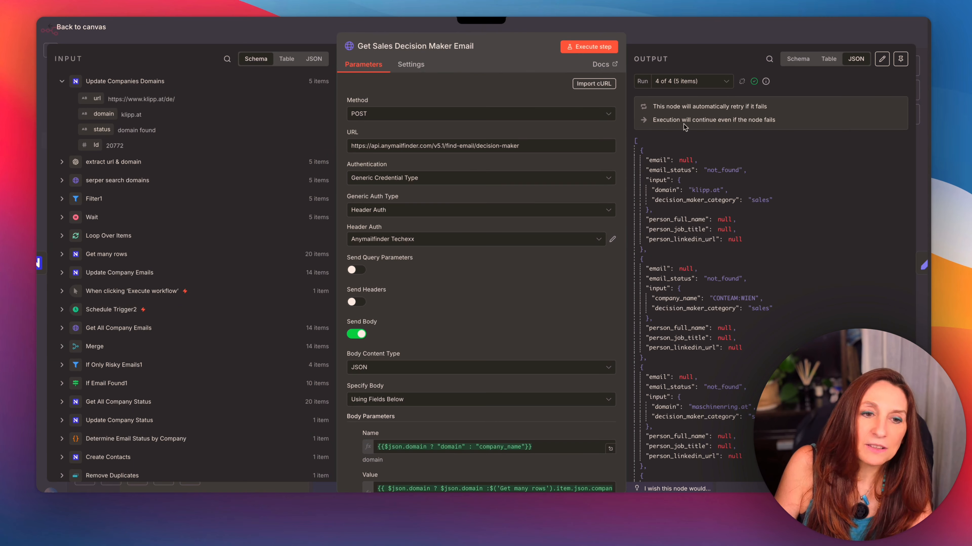
scroll(454, 123, down, 2)
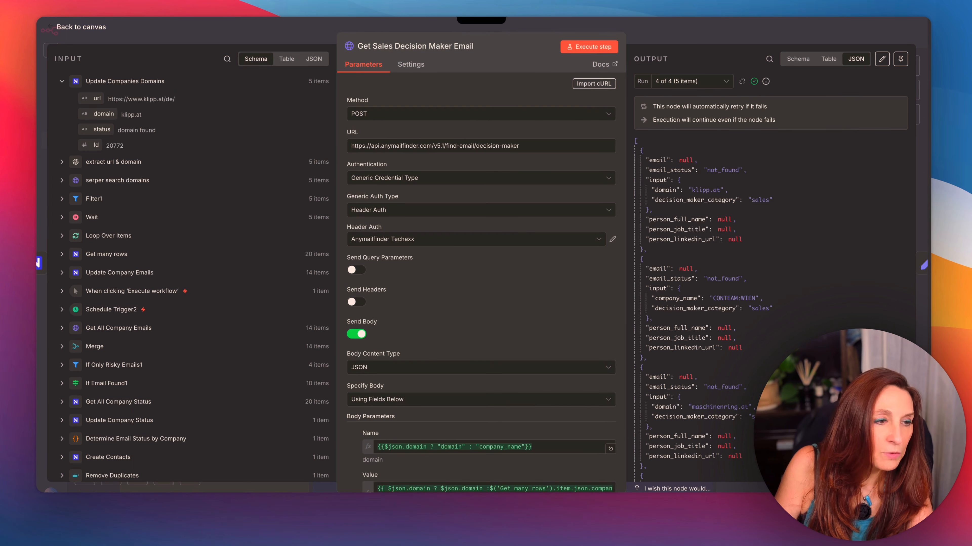
Switch to the Anymail Finder pricing page and review the plans with monthly billing.
mouse_move(50, 100)
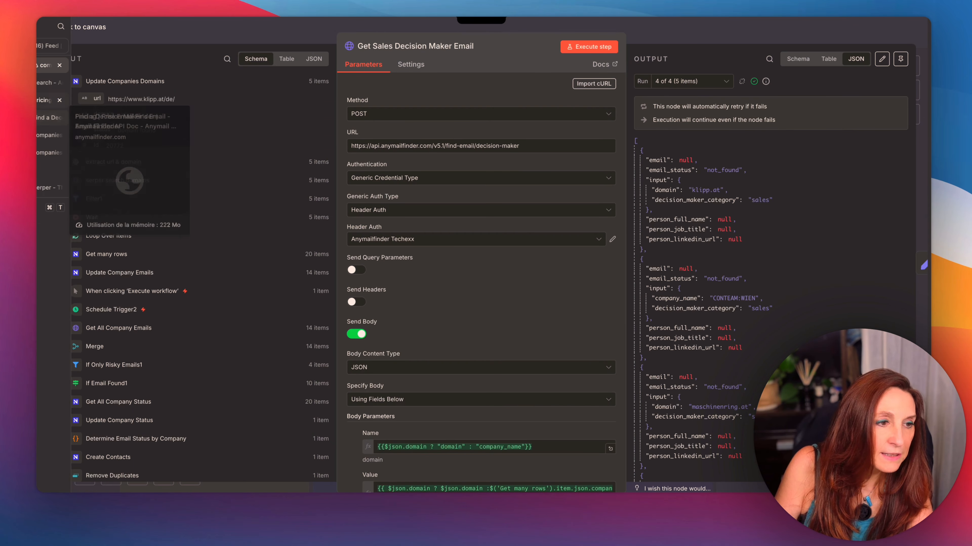
click(38, 104)
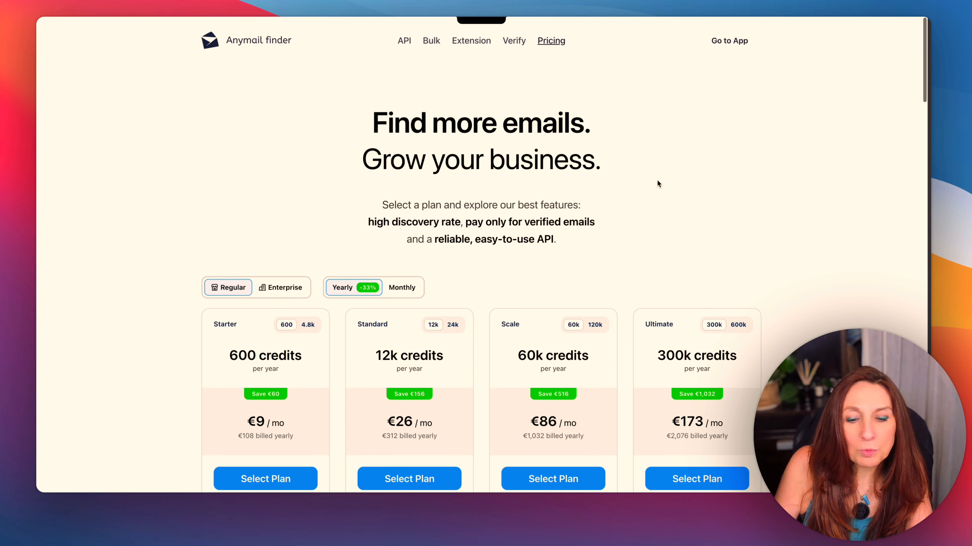
scroll(657, 184, down, 3)
scroll(657, 184, up, 2)
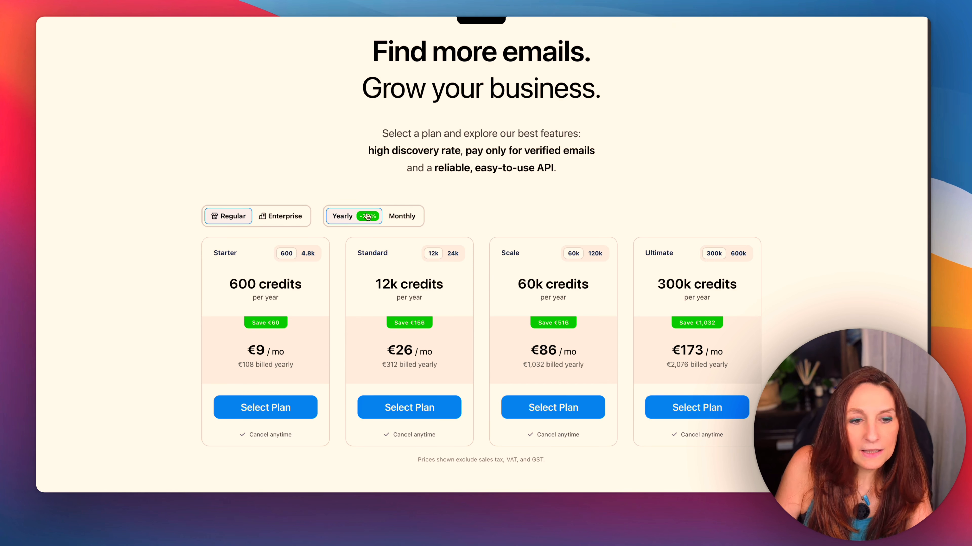
click(399, 216)
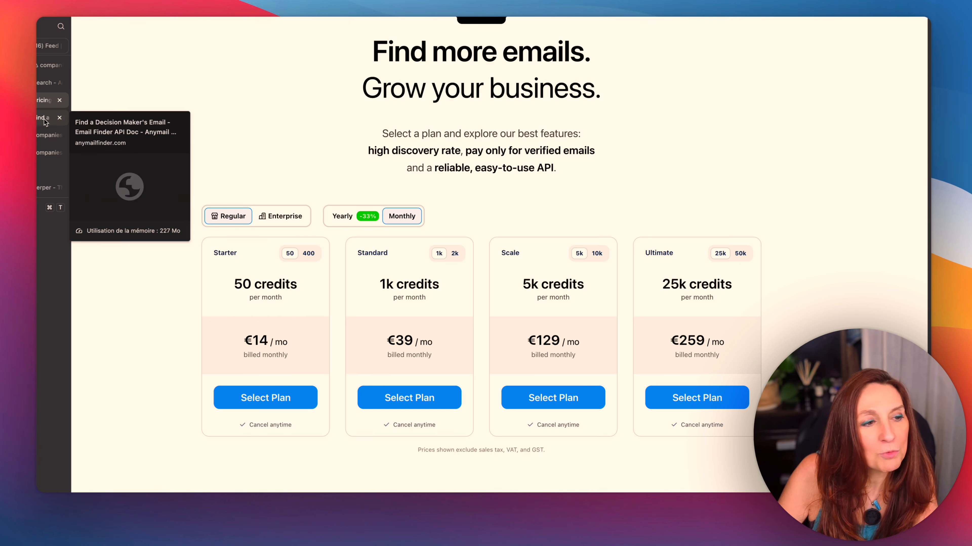
Open the Find a Decision Maker's Email API documentation and read its endpoint, pricing, authentication, performance, code example and request parameters sections.
click(45, 122)
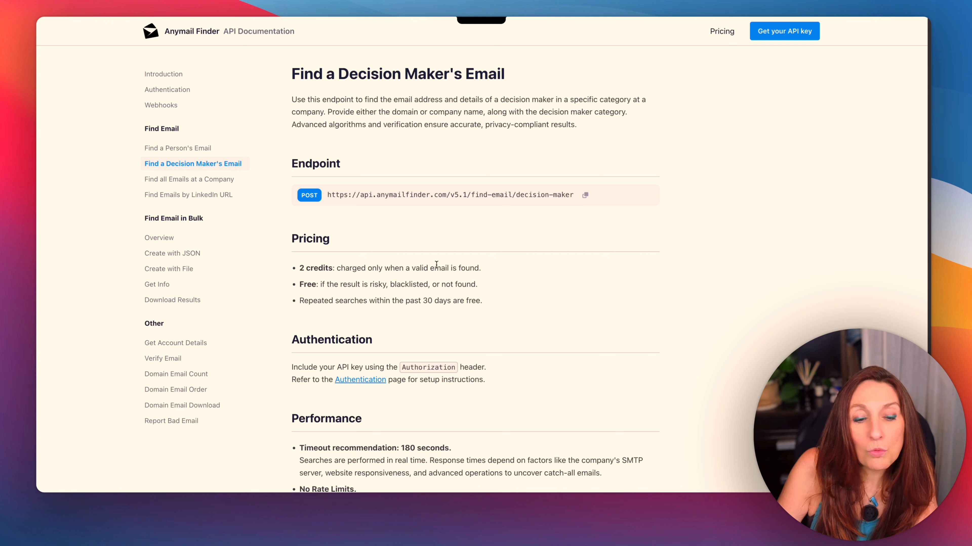
scroll(521, 237, down, 3)
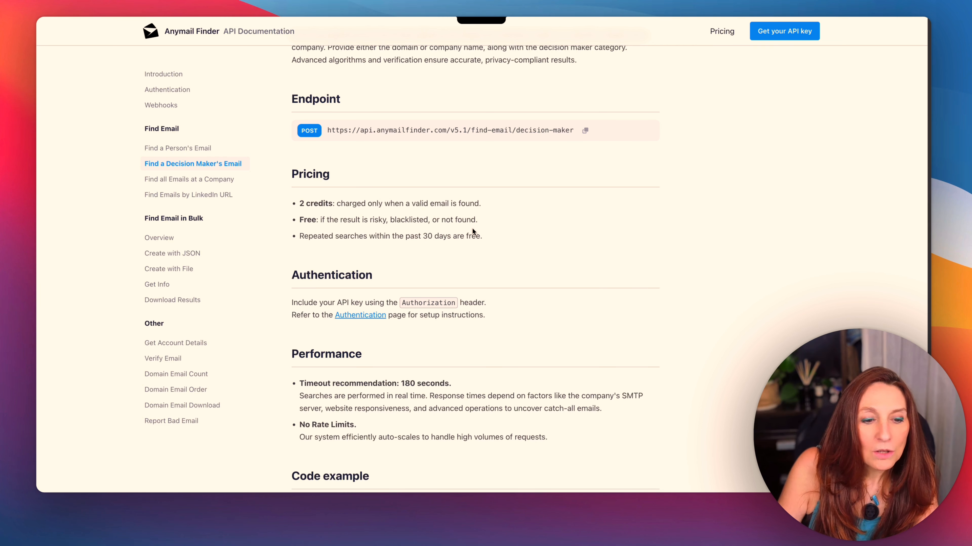
scroll(473, 230, down, 3)
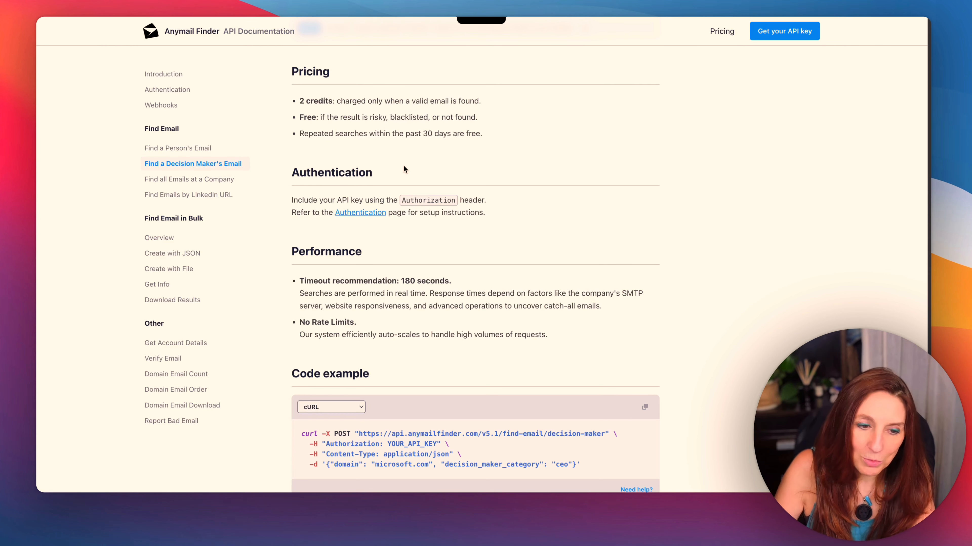
scroll(535, 224, down, 5)
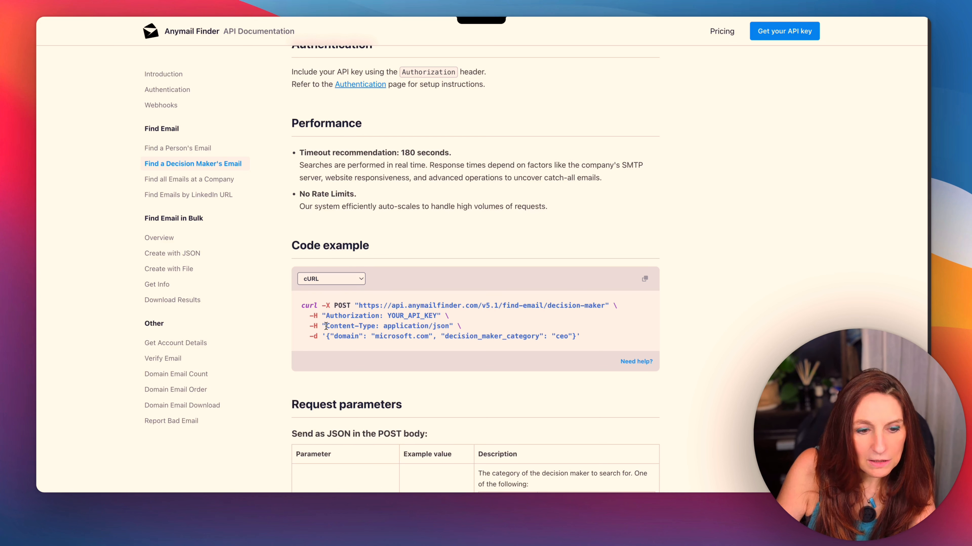
scroll(570, 305, down, 2)
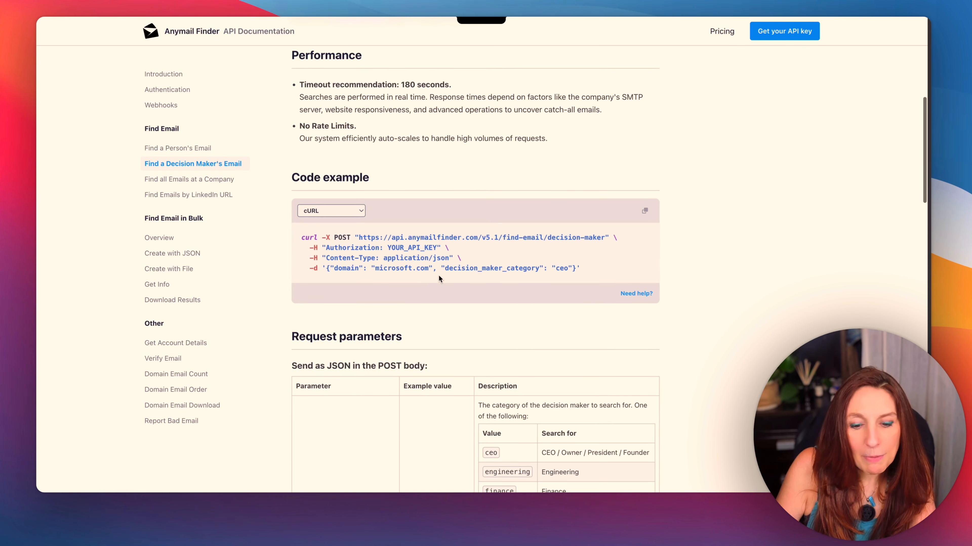
scroll(438, 274, down, 7)
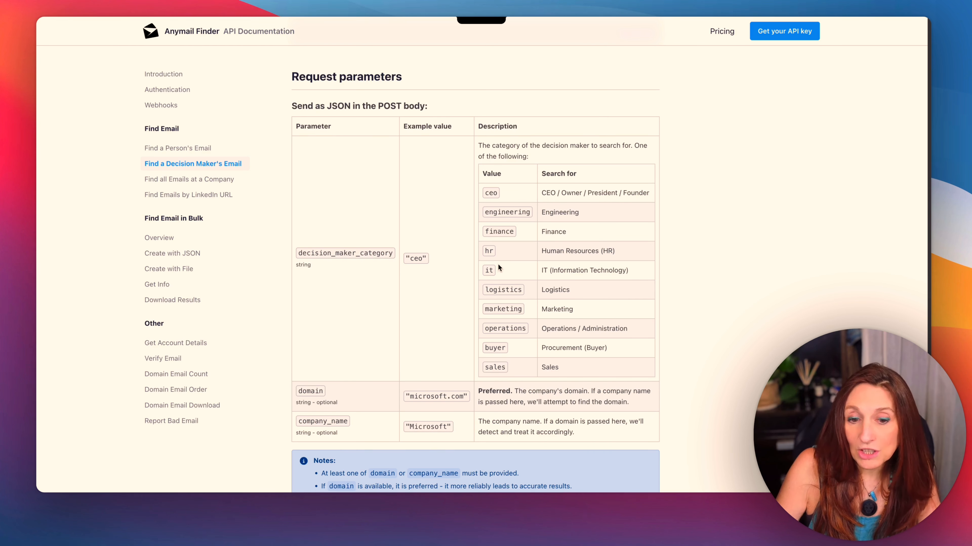
scroll(425, 223, down, 3)
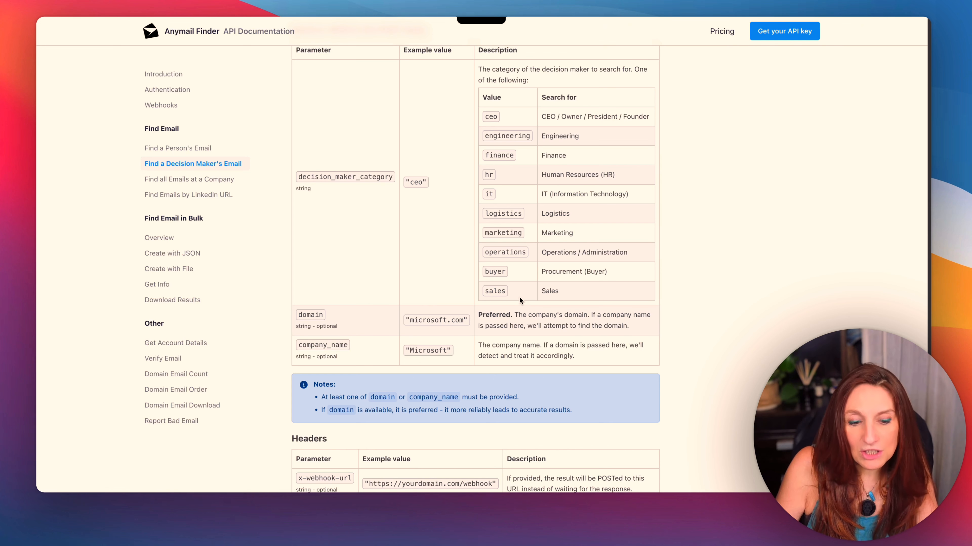
scroll(522, 296, up, 6)
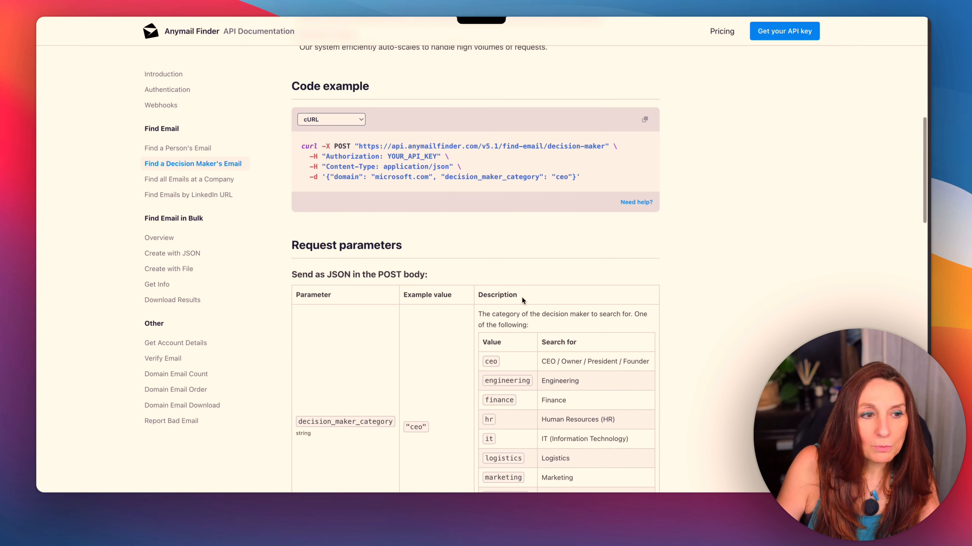
scroll(420, 214, up, 12)
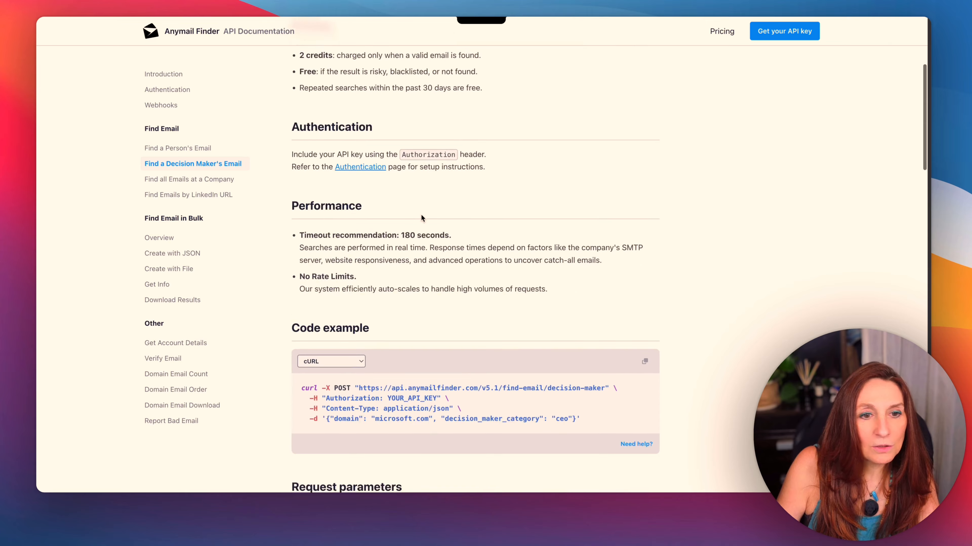
scroll(568, 207, down, 15)
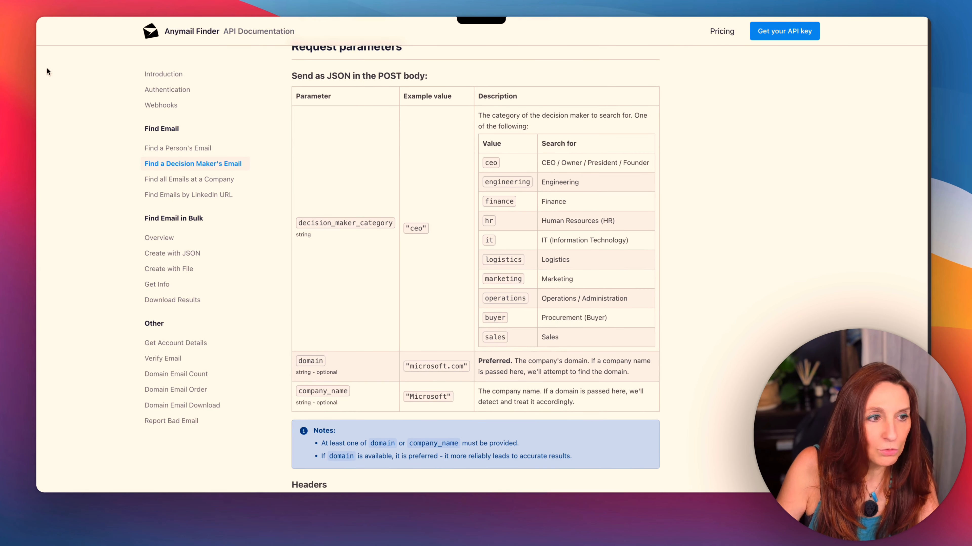
Return to n8n and examine the body parameters of the Get Sales Decision Maker Email node, including the domain or company_name expressions.
mouse_move(38, 82)
click(82, 126)
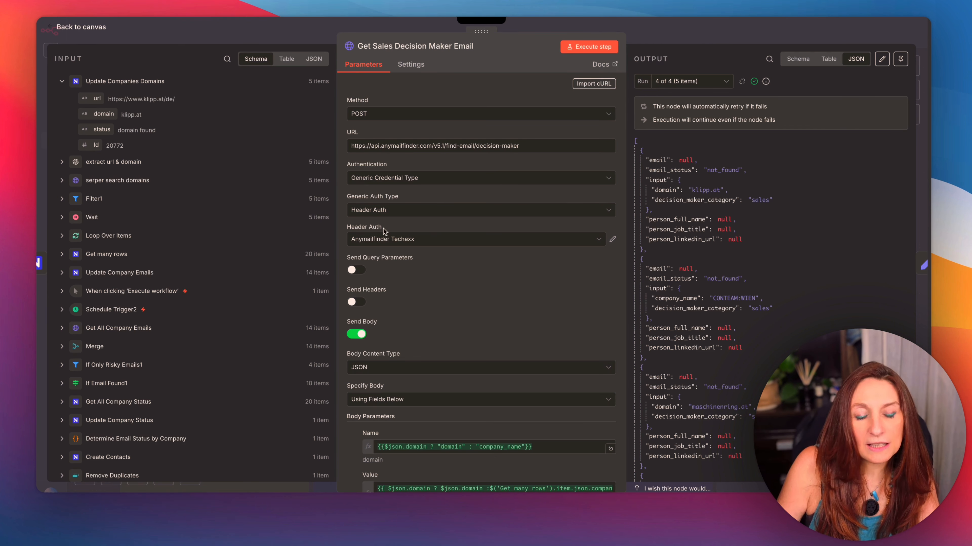
scroll(512, 178, down, 3)
scroll(512, 178, down, 3)
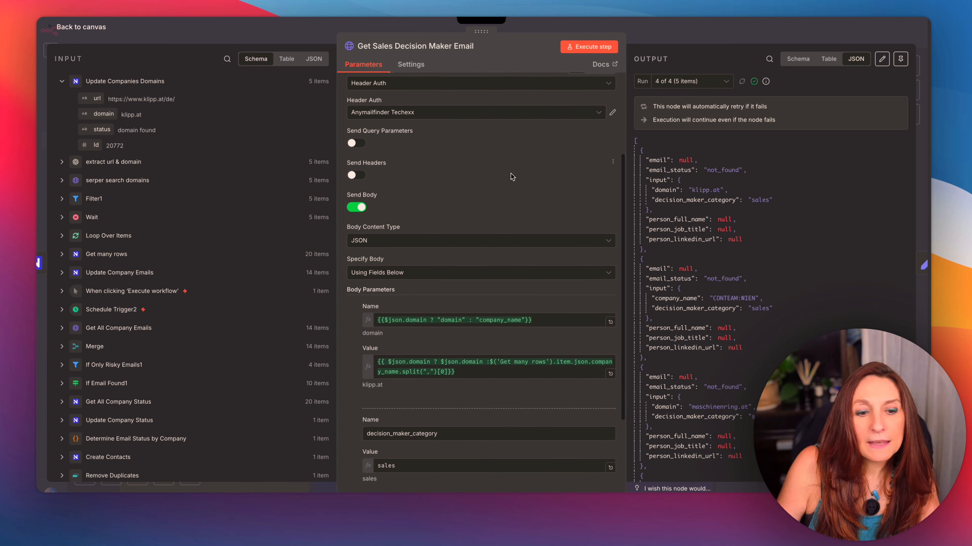
scroll(456, 228, down, 2)
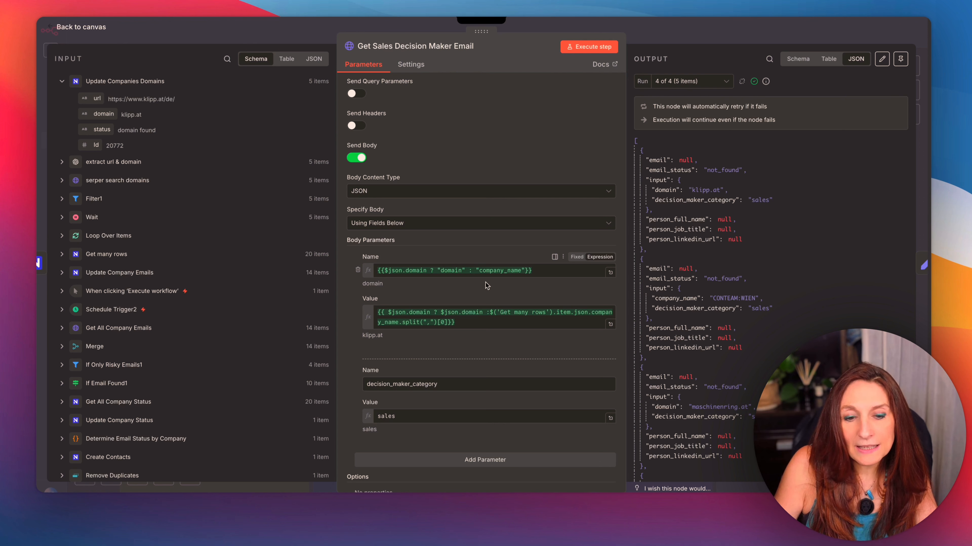
scroll(482, 272, down, 3)
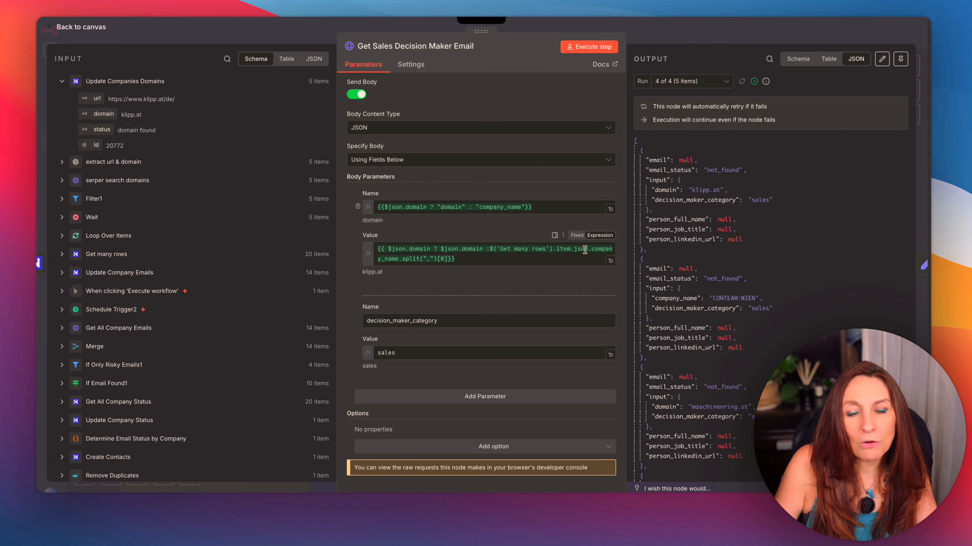
mouse_move(585, 249)
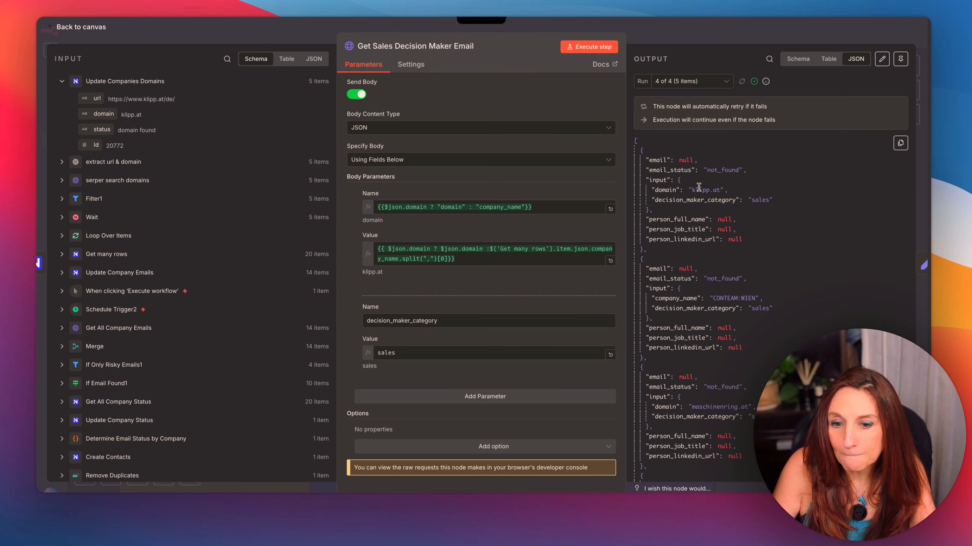
Look through the Get Sales Decision Maker Email node's output for runs 4 and 1, and return to the canvas.
scroll(725, 208, down, 3)
scroll(729, 209, down, 4)
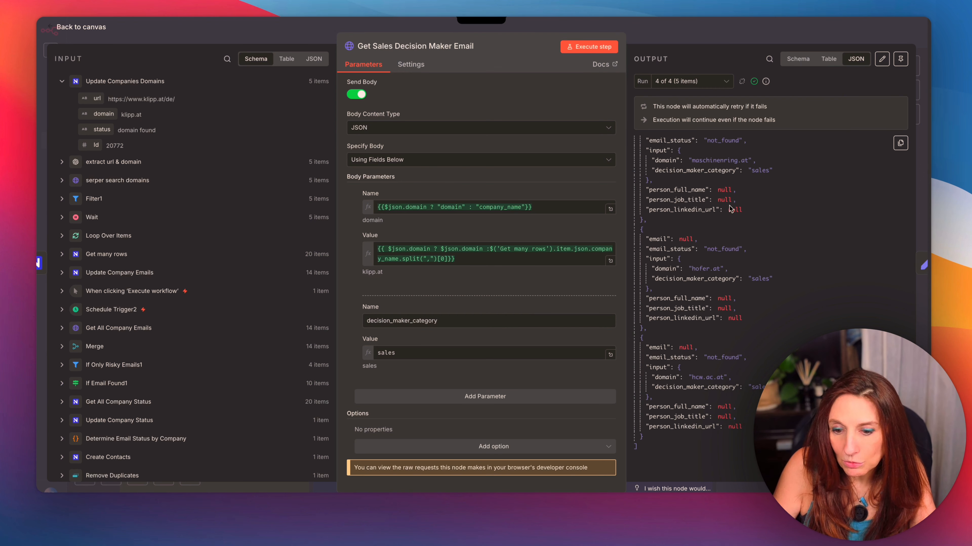
scroll(728, 207, up, 3)
scroll(722, 161, down, 3)
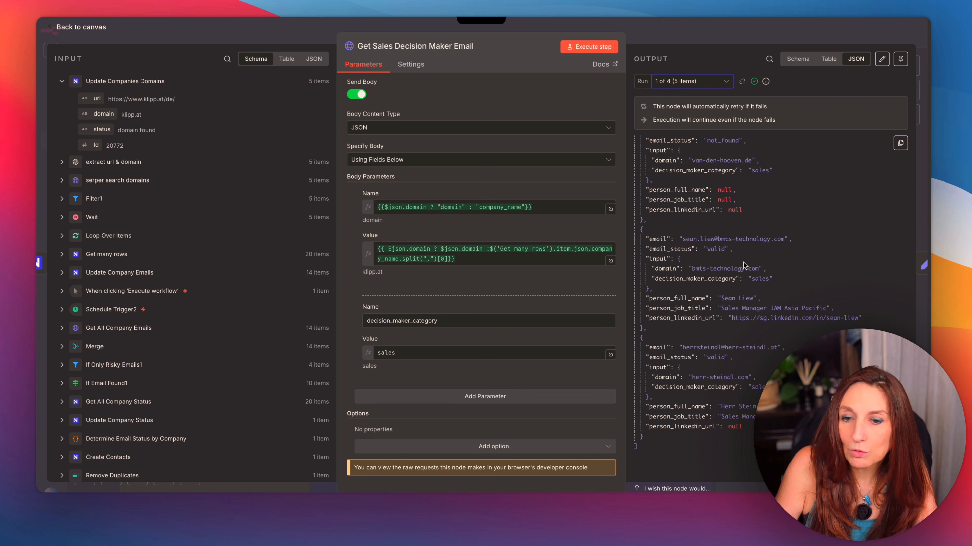
click(68, 28)
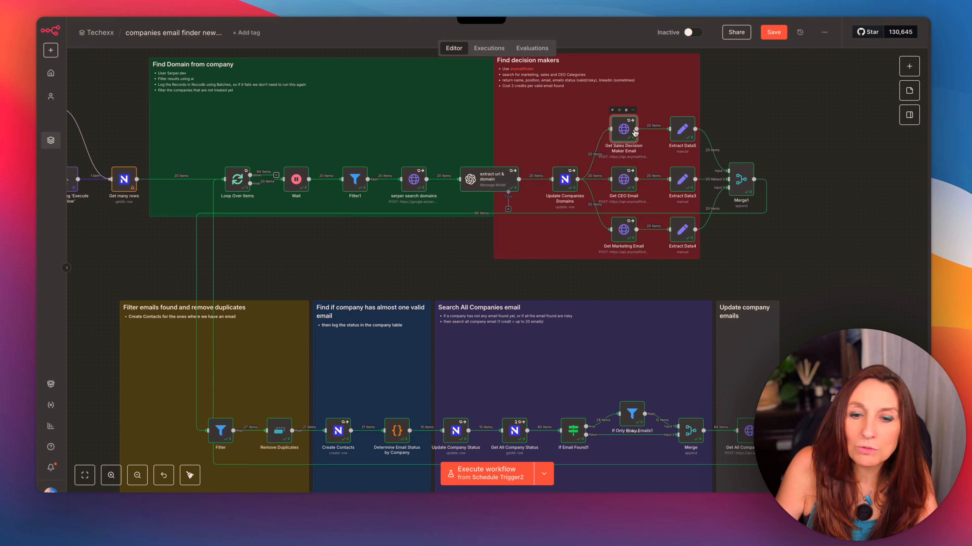
Reopen the Get Sales Decision Maker Email node, check its decision_maker_category body parameter, and return to the canvas.
double_click(624, 130)
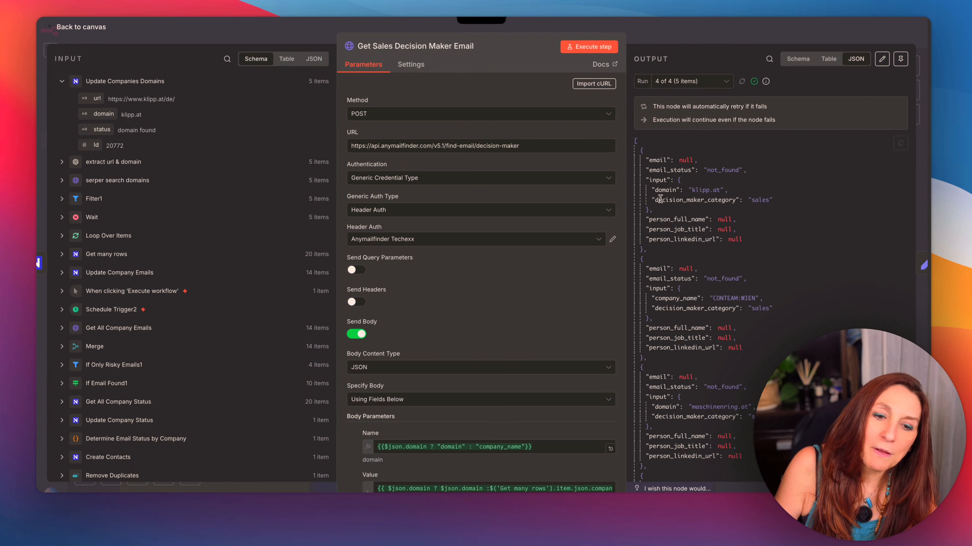
scroll(477, 350, down, 1)
scroll(478, 350, down, 6)
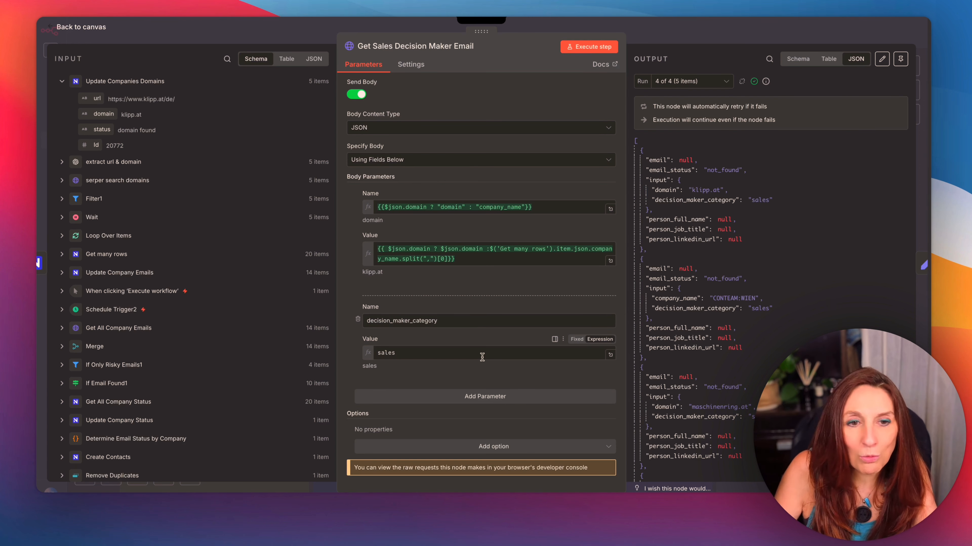
click(84, 26)
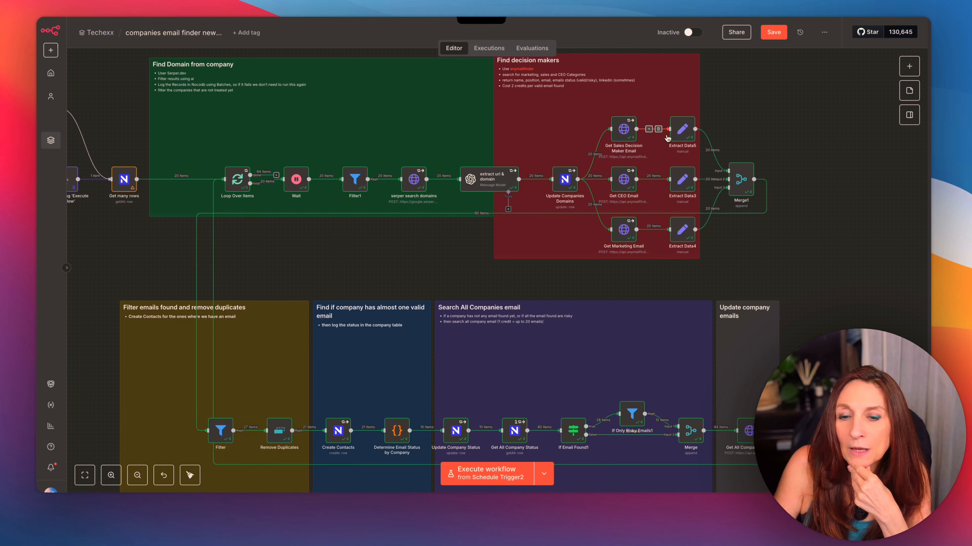
Open the Extract Data5 node, review the field mappings from company_name to company_id, and return to the canvas.
double_click(680, 133)
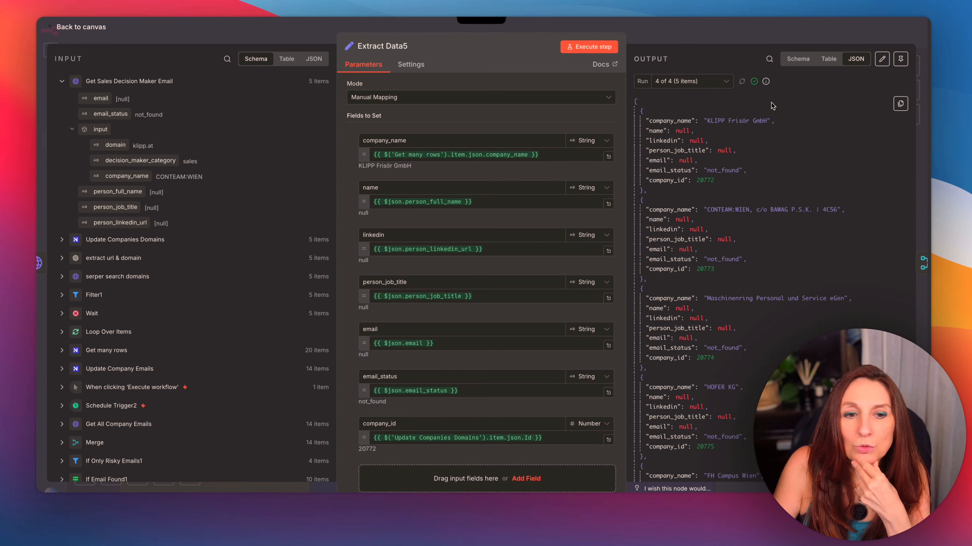
scroll(491, 130, down, 2)
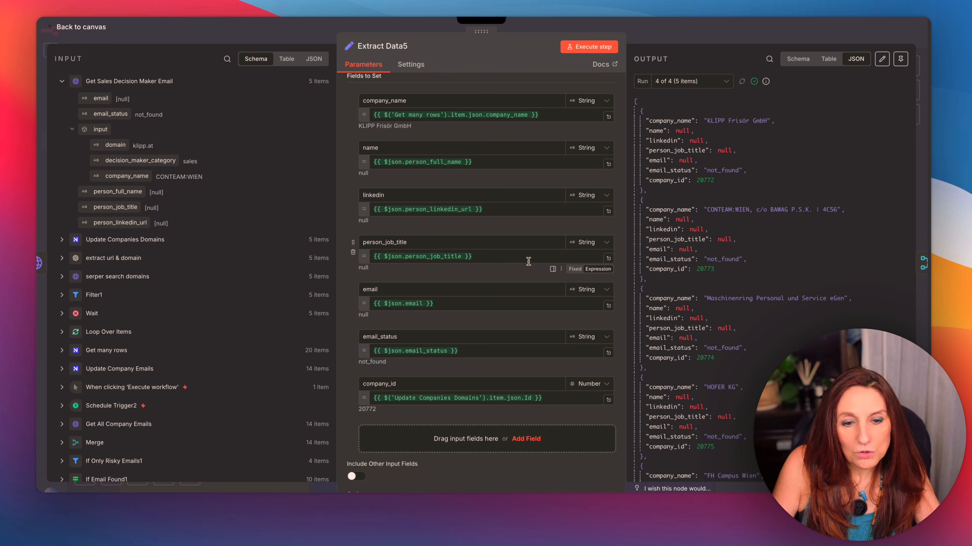
scroll(516, 292, down, 2)
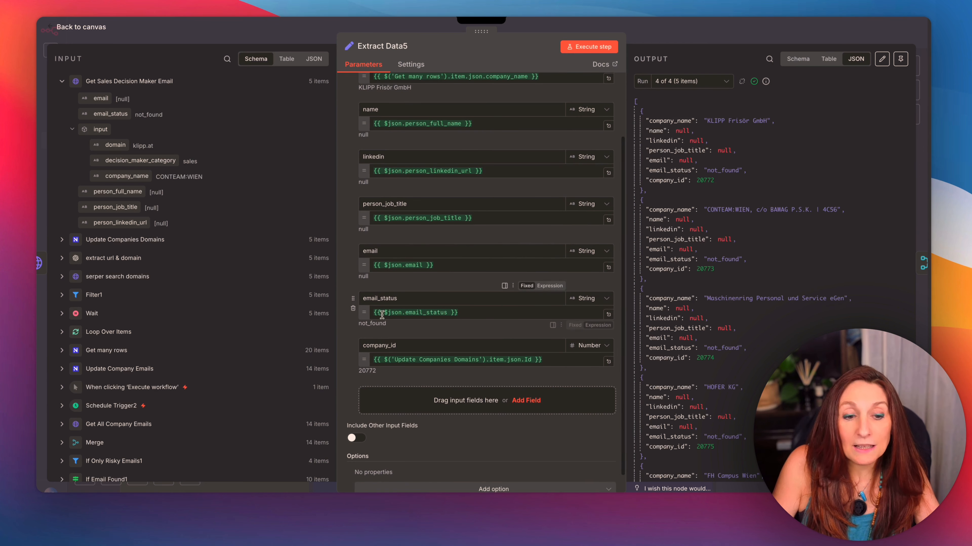
scroll(480, 311, down, 1)
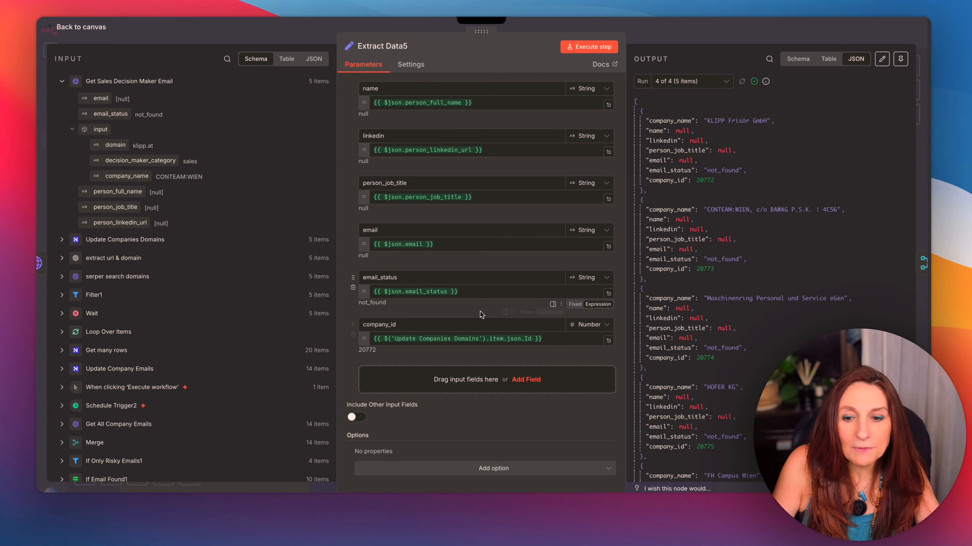
click(93, 30)
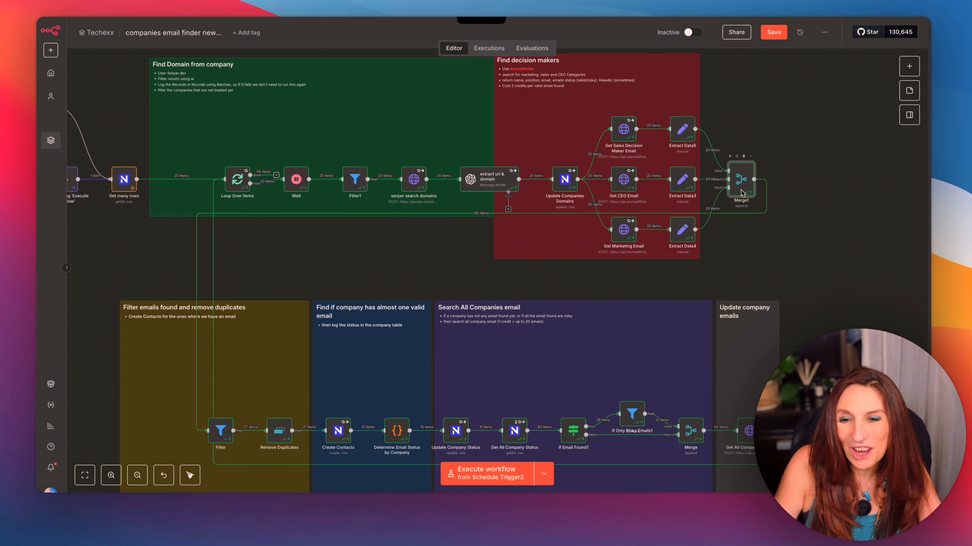
Open the Merge1 node, review its Append mode, number of inputs and merged output, and return to the canvas.
double_click(750, 175)
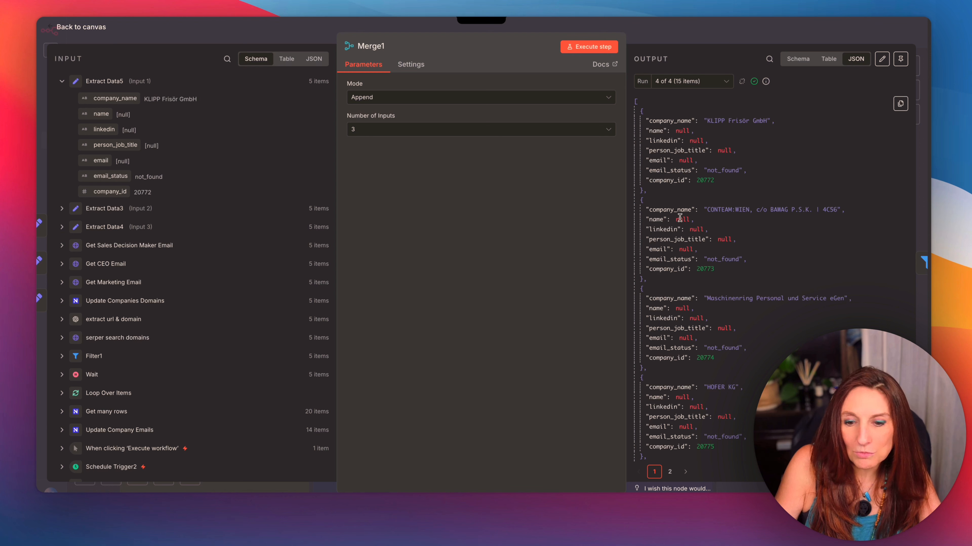
scroll(705, 225, down, 1)
scroll(706, 226, down, 5)
scroll(705, 226, up, 6)
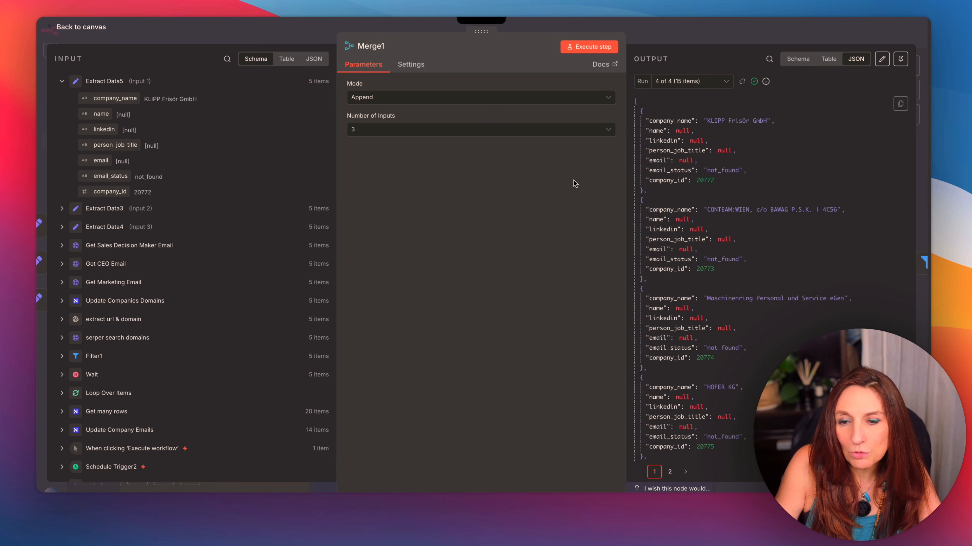
click(74, 27)
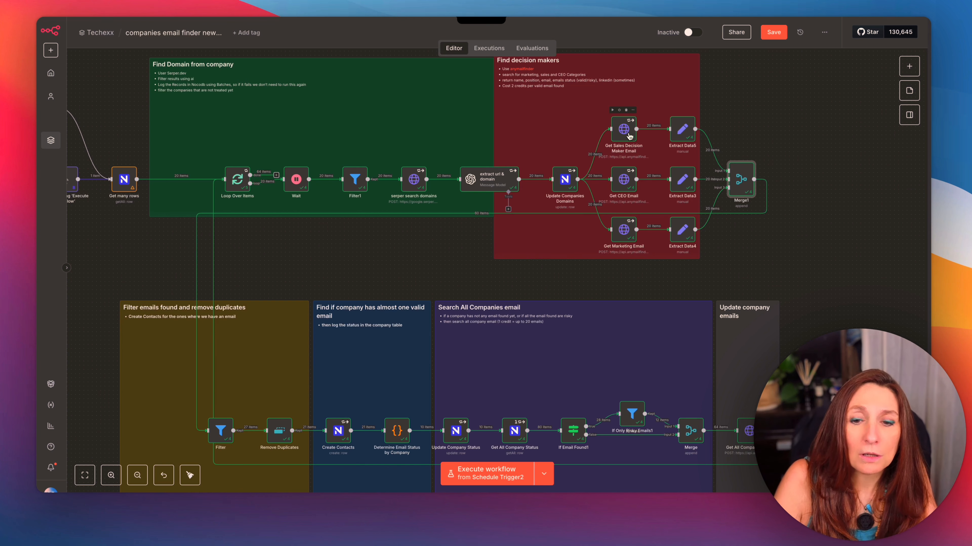
Open the Filter node below the domain section, check its email exists condition and kept output, and return to the canvas.
scroll(291, 211, down, 5)
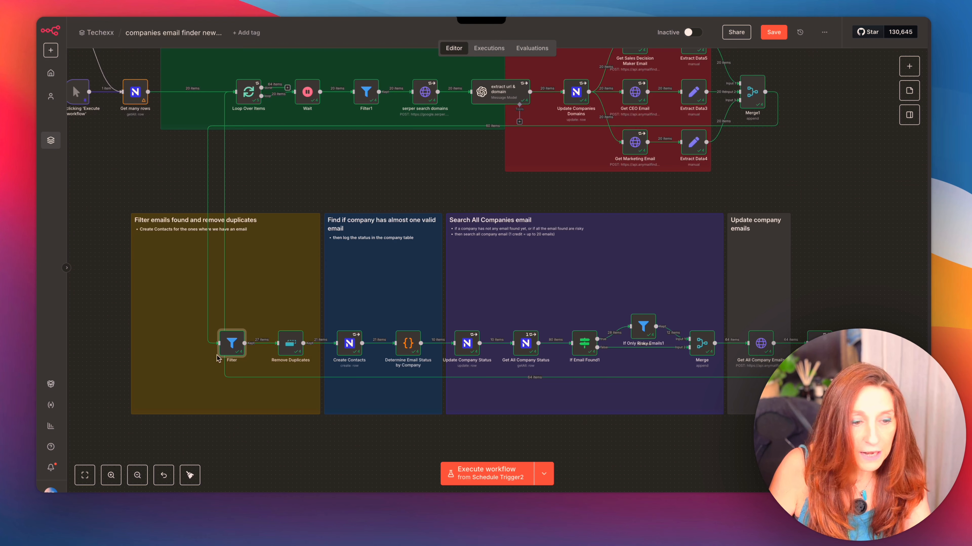
scroll(299, 259, left, 3)
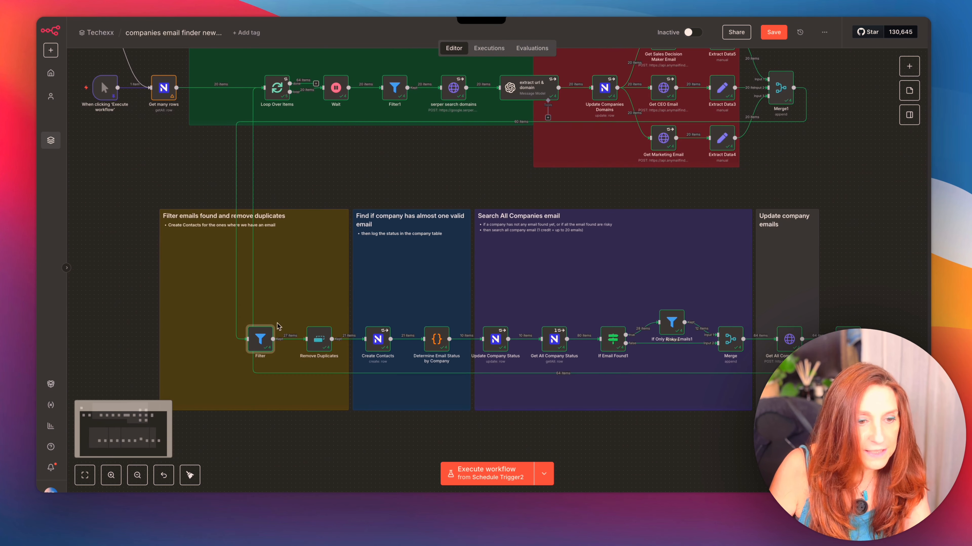
key(Return)
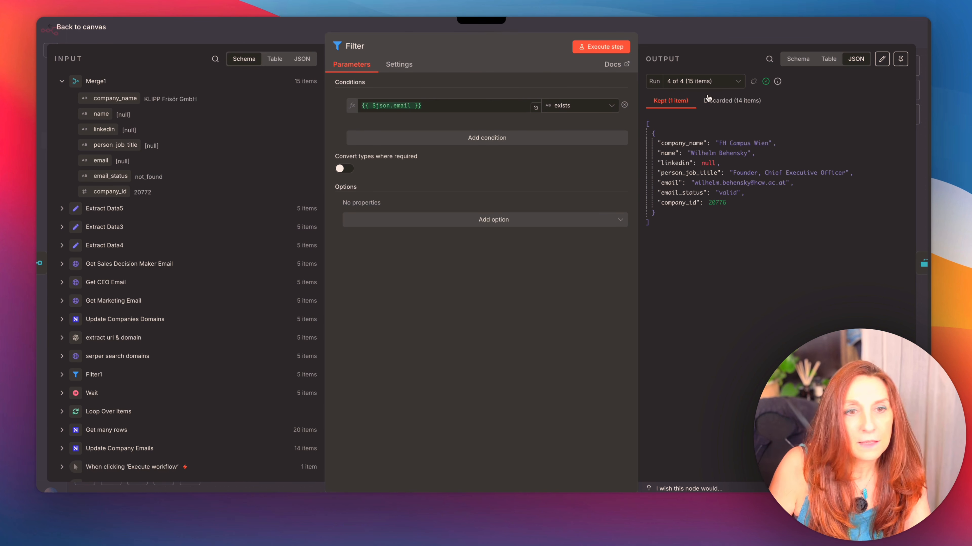
key(Escape)
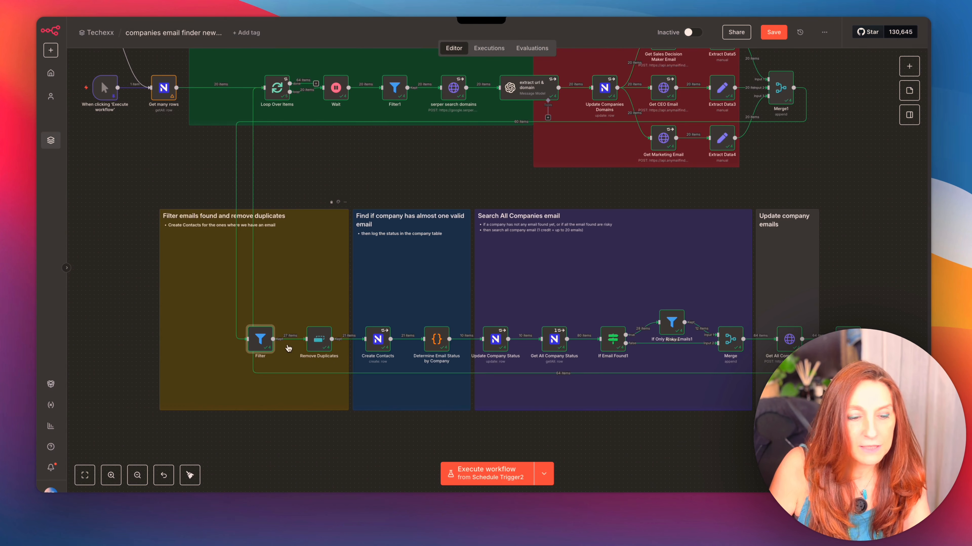
Open the Create Contacts node and review its Create row operation, DEMO base, contacts table and first field mappings.
mouse_move(317, 344)
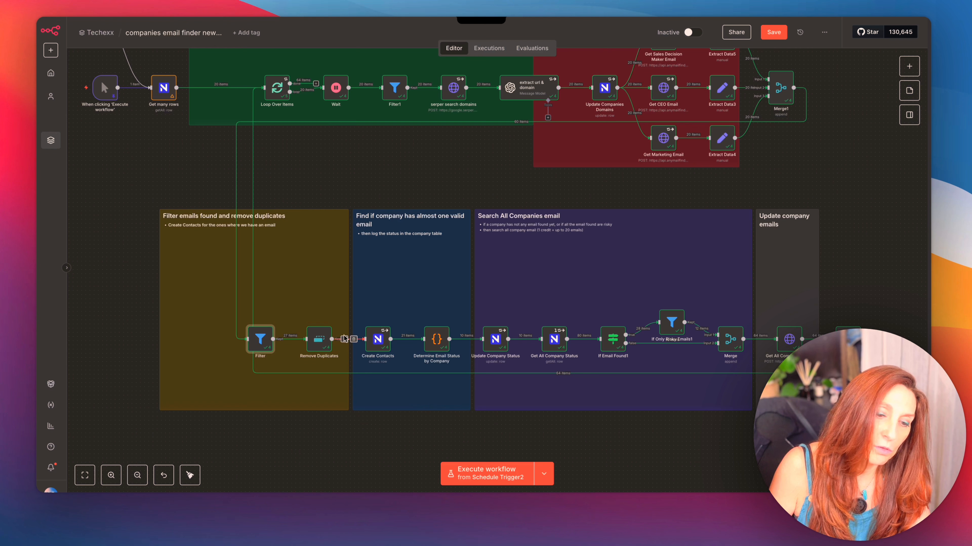
double_click(378, 353)
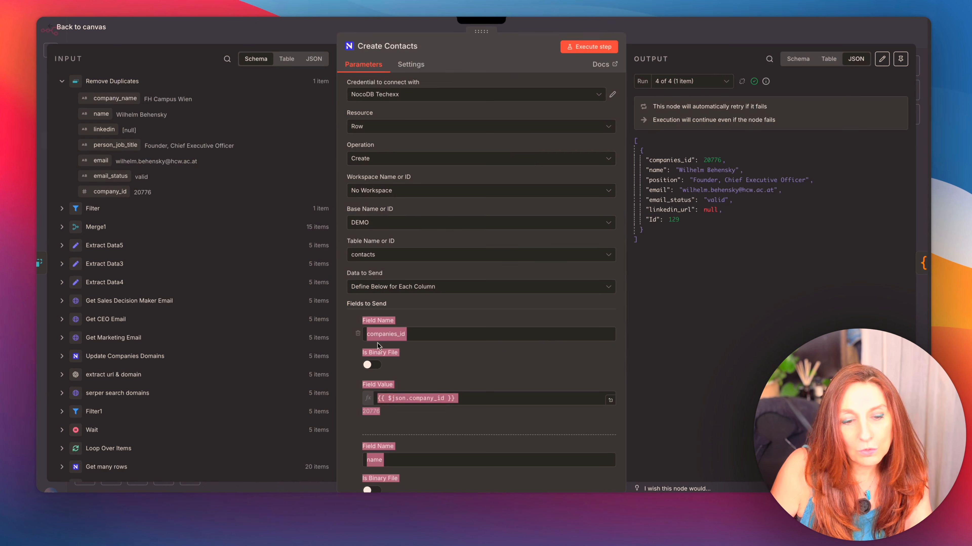
click(478, 265)
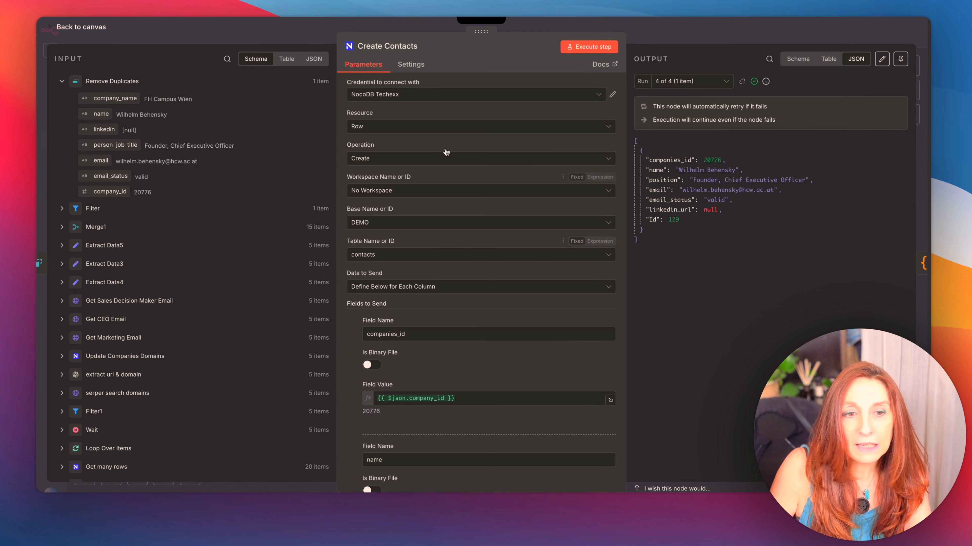
scroll(470, 166, down, 5)
scroll(471, 165, up, 2)
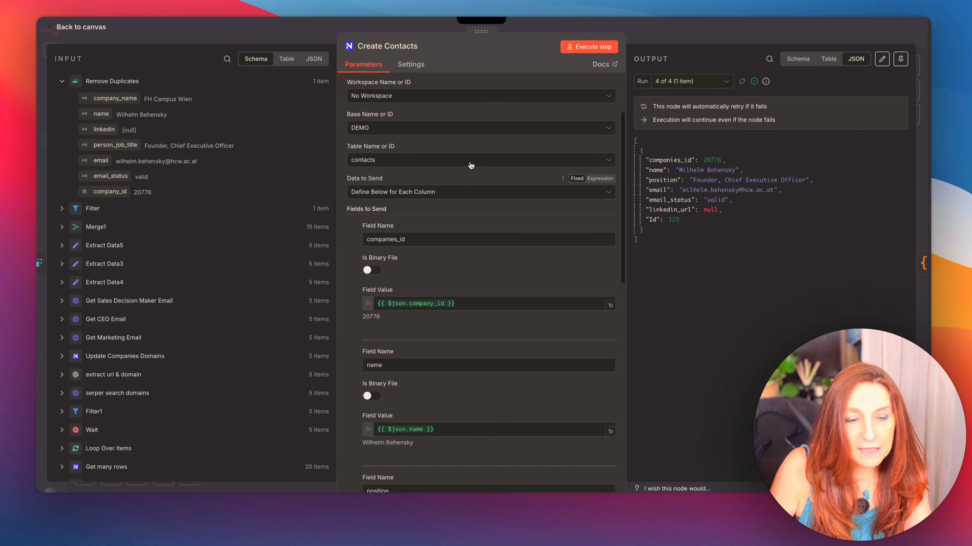
scroll(471, 165, up, 2)
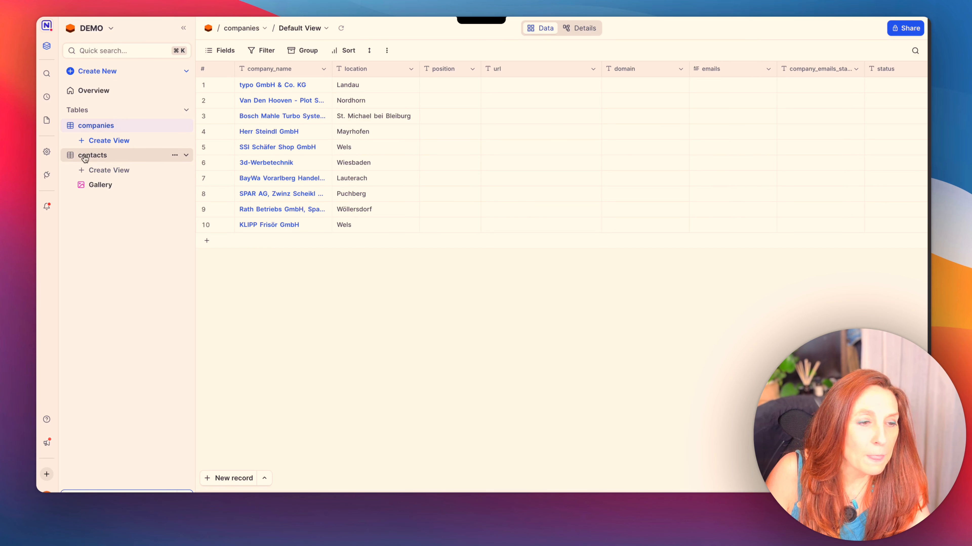
Switch to NocoDB and compare the columns of the contacts and companies tables, including the fields that link them.
click(83, 156)
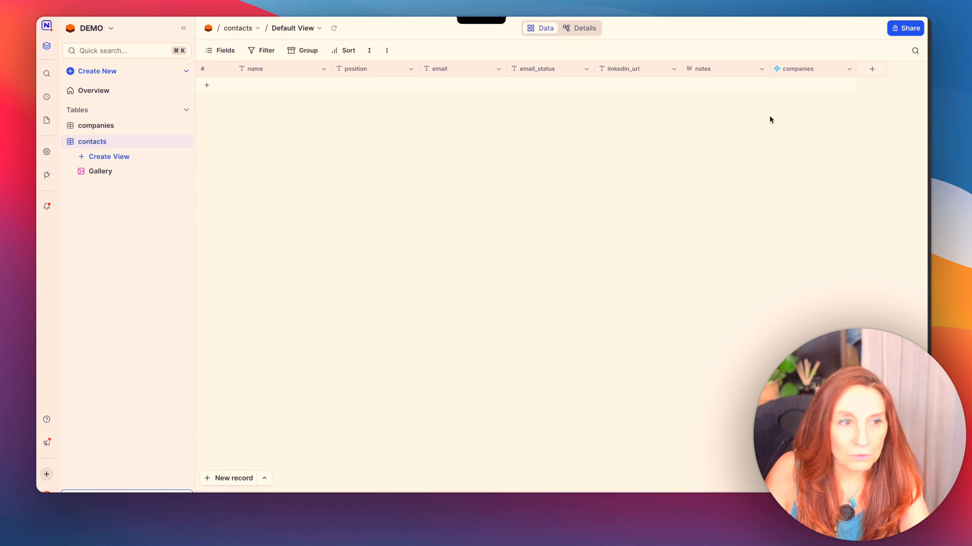
click(110, 129)
scroll(733, 87, right, 6)
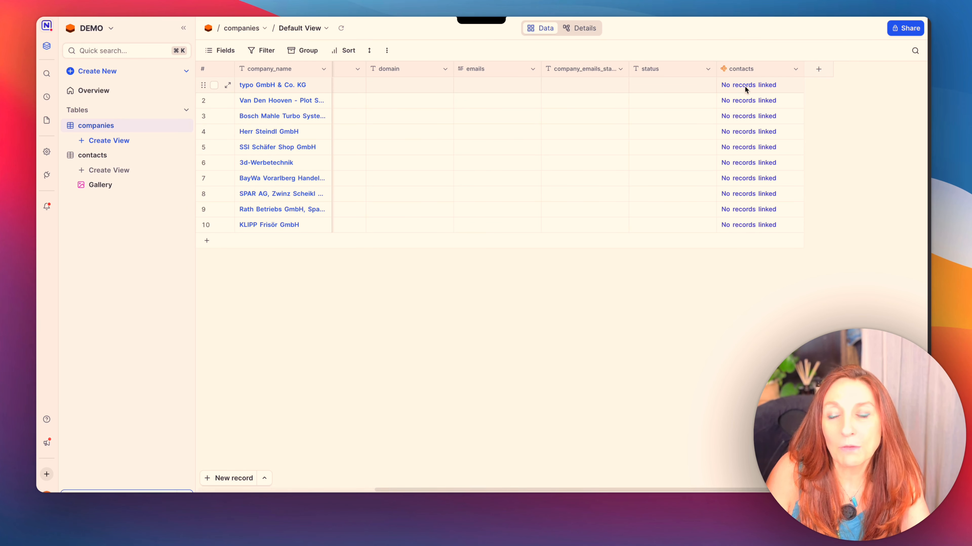
scroll(747, 84, left, 6)
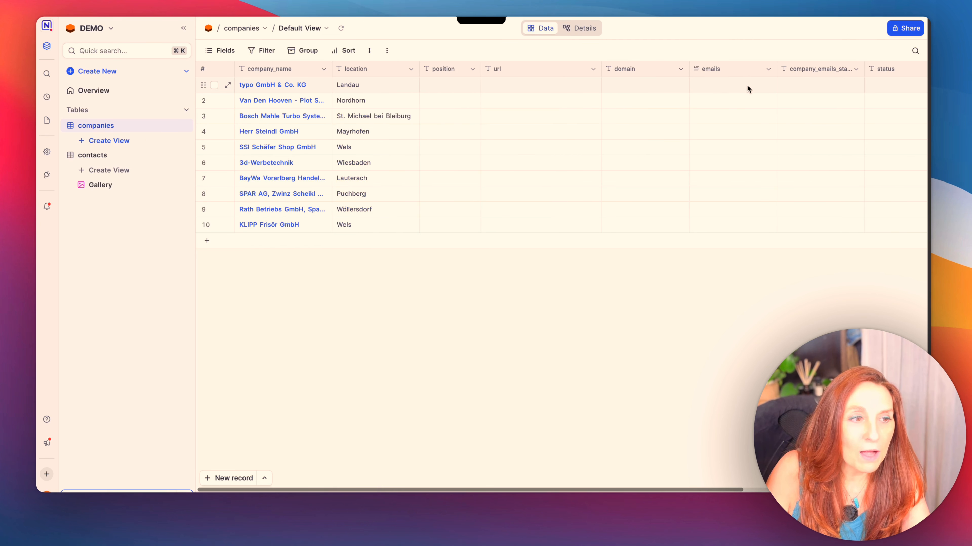
click(91, 155)
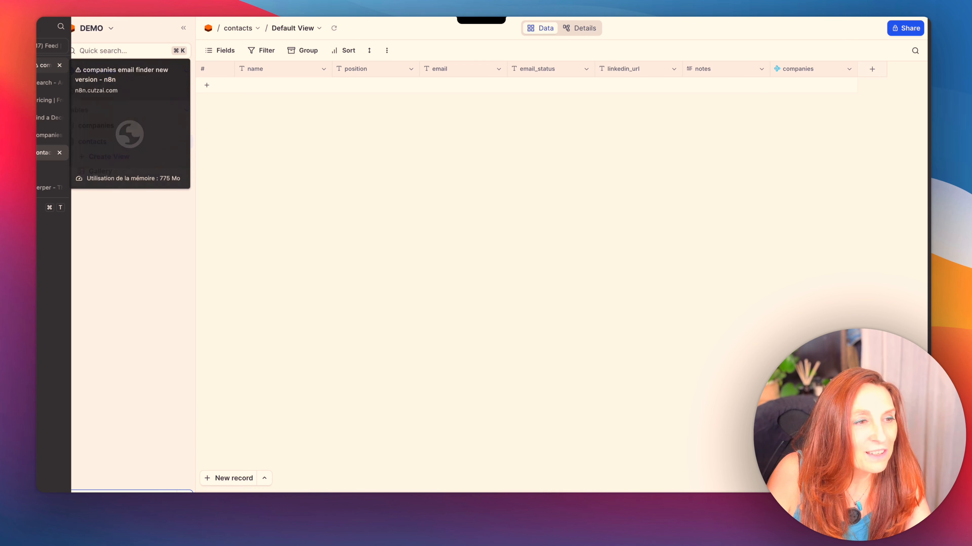
Switch back to n8n, review the Create Contacts field mappings from companies_id to linkedin_url against the NocoDB contacts table, and return to the canvas.
click(47, 66)
scroll(420, 313, down, 4)
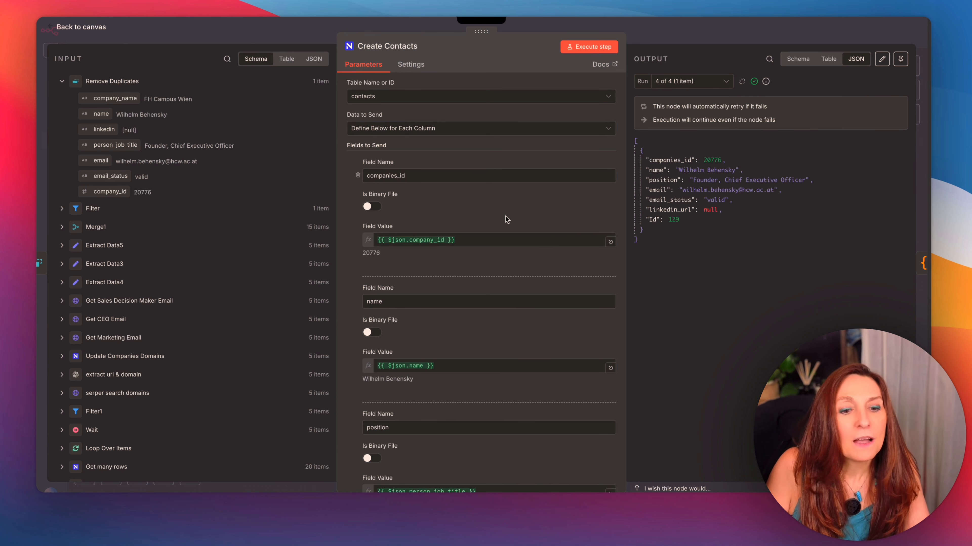
scroll(506, 217, down, 2)
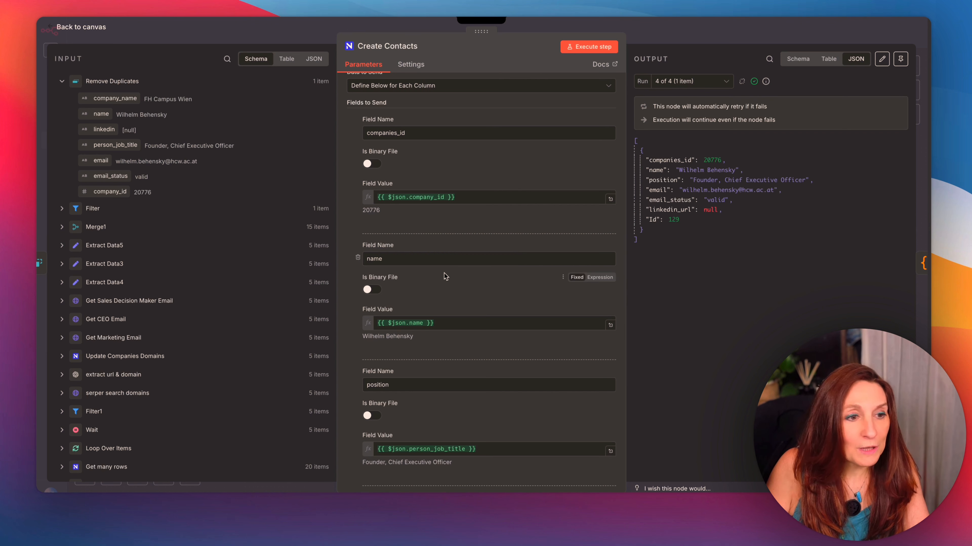
scroll(371, 285, down, 5)
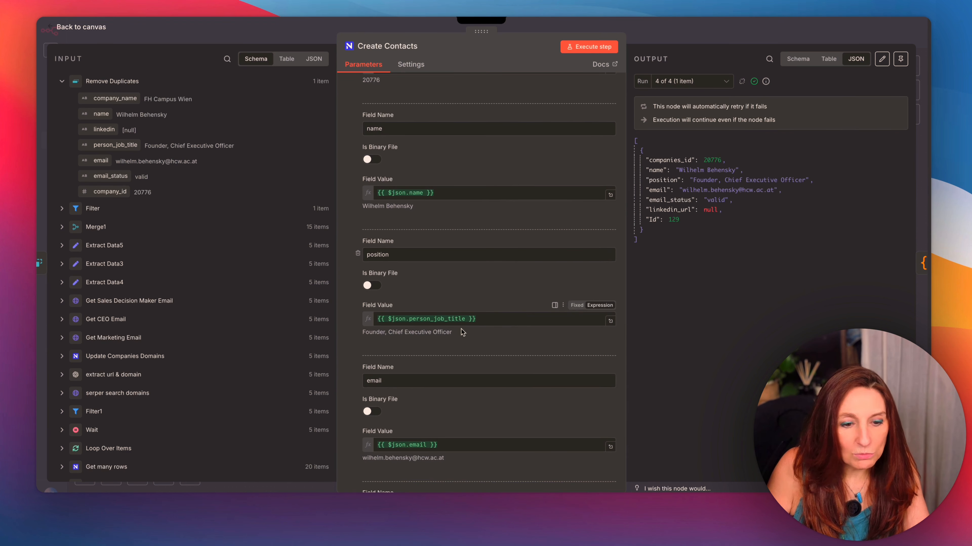
scroll(486, 279, down, 8)
scroll(488, 273, down, 2)
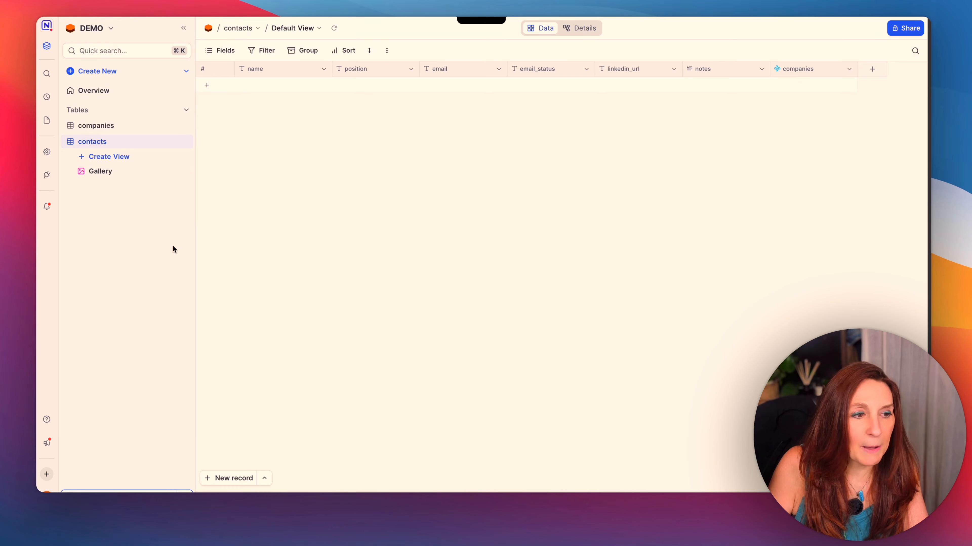
click(45, 65)
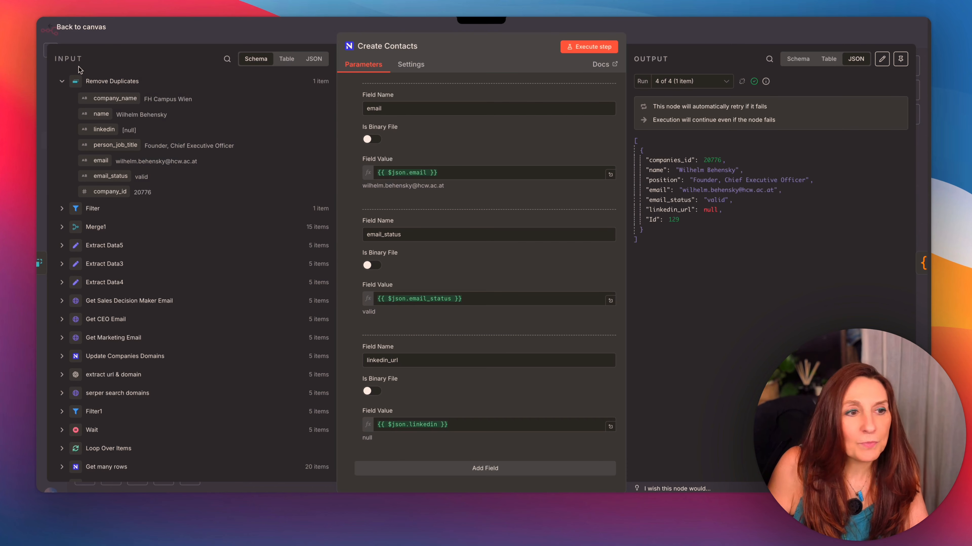
click(84, 30)
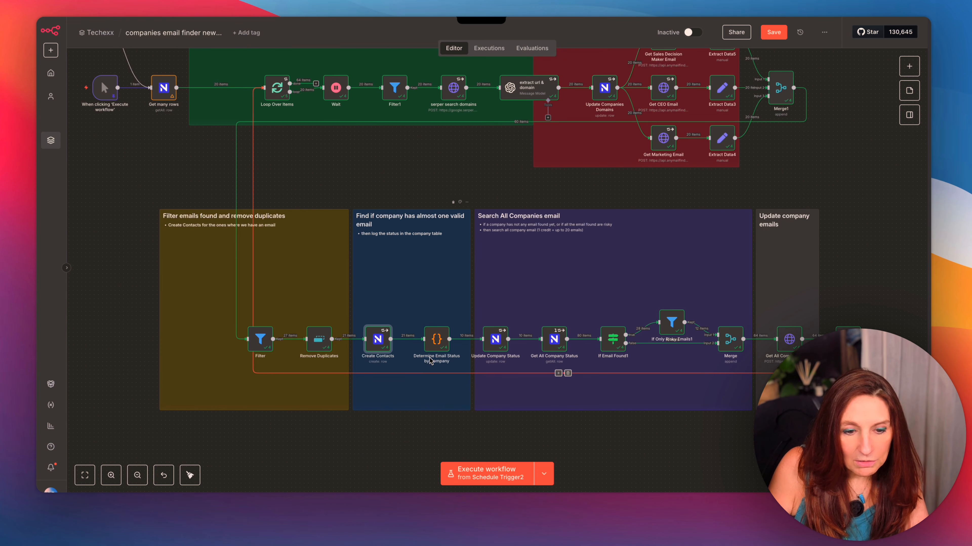
Examine the Determine Email Status by Company node's JavaScript code and its output for runs 4 and 3, and return to the canvas.
double_click(432, 348)
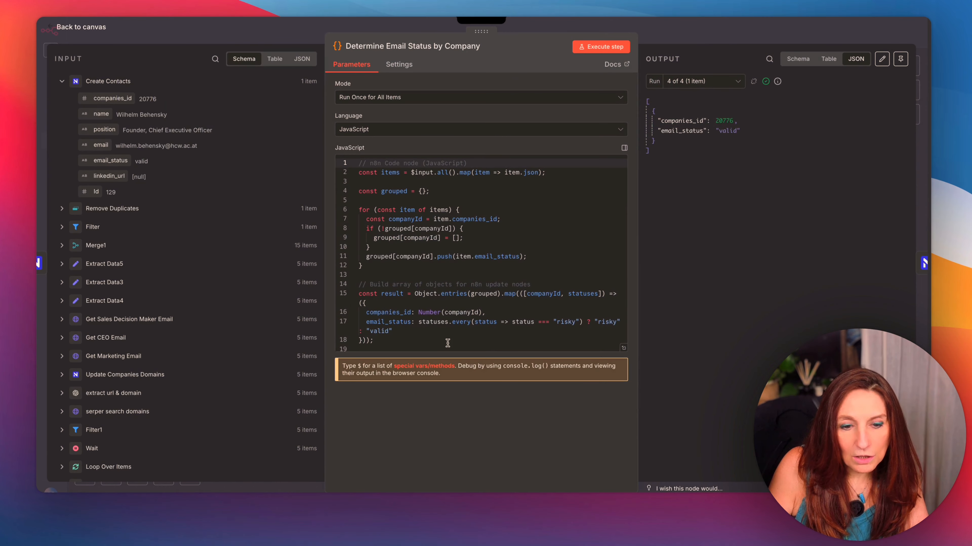
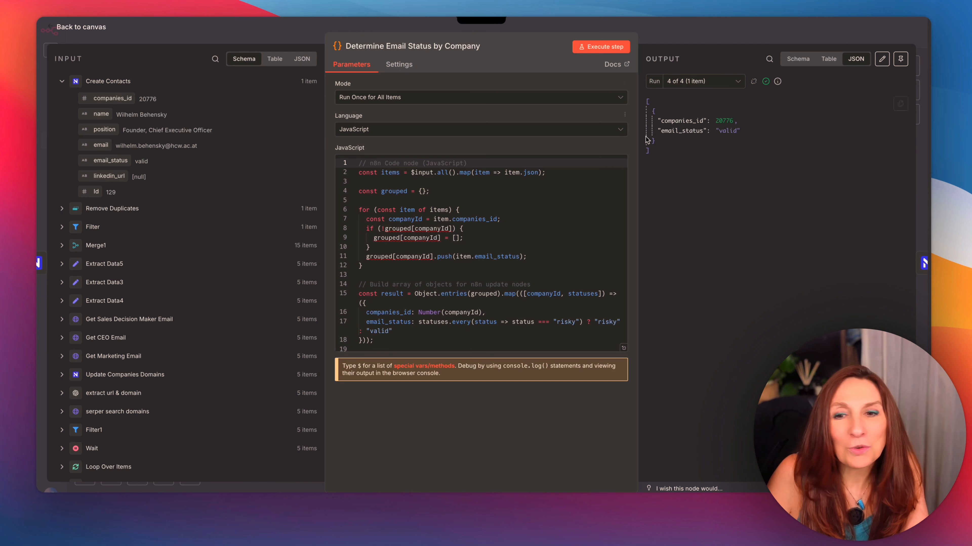
click(68, 30)
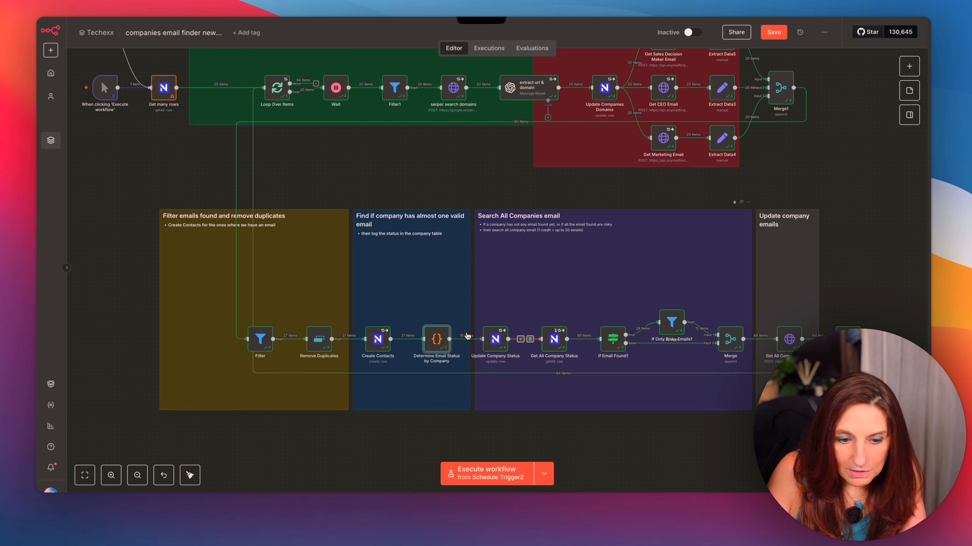
double_click(436, 339)
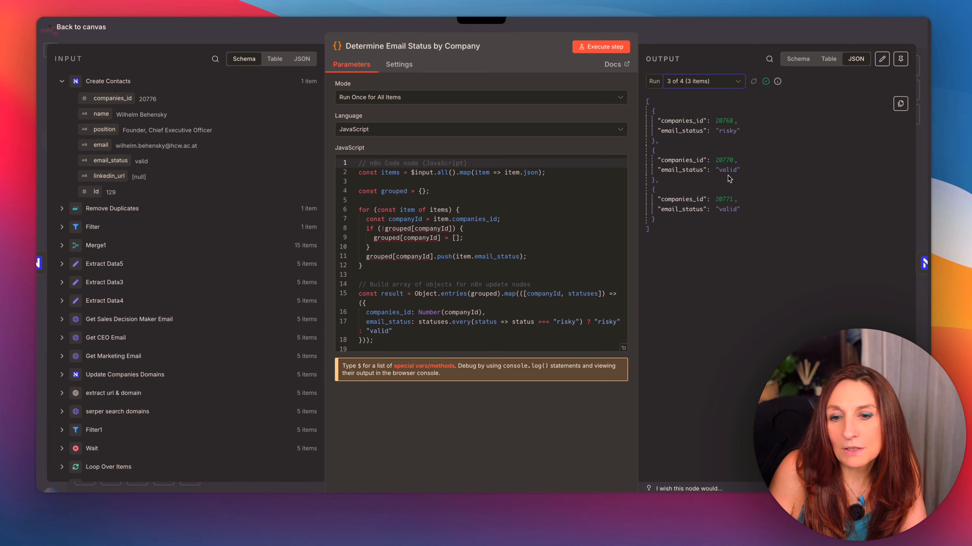
key(Escape)
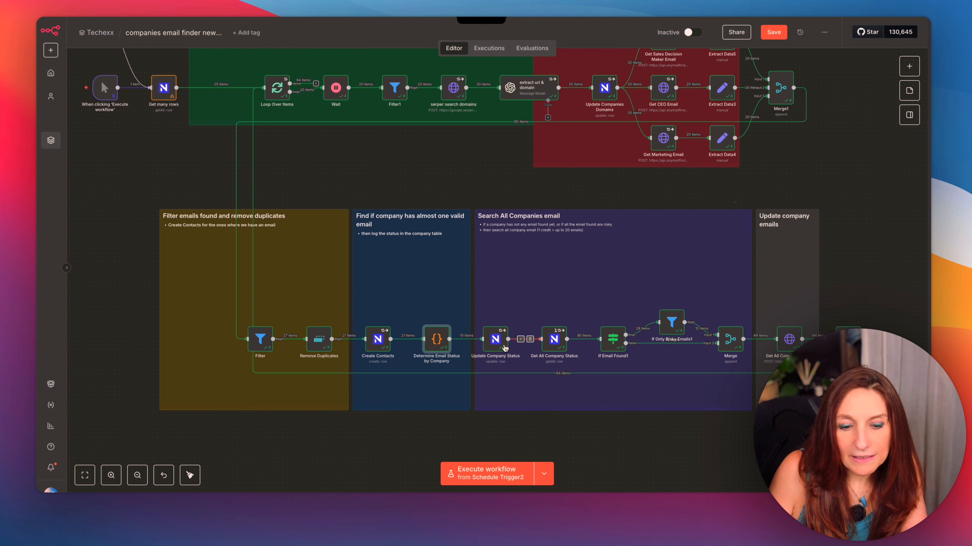
Open the Update Company Status node, review its Id and status mappings and the output of run 3, and return to the canvas.
double_click(488, 350)
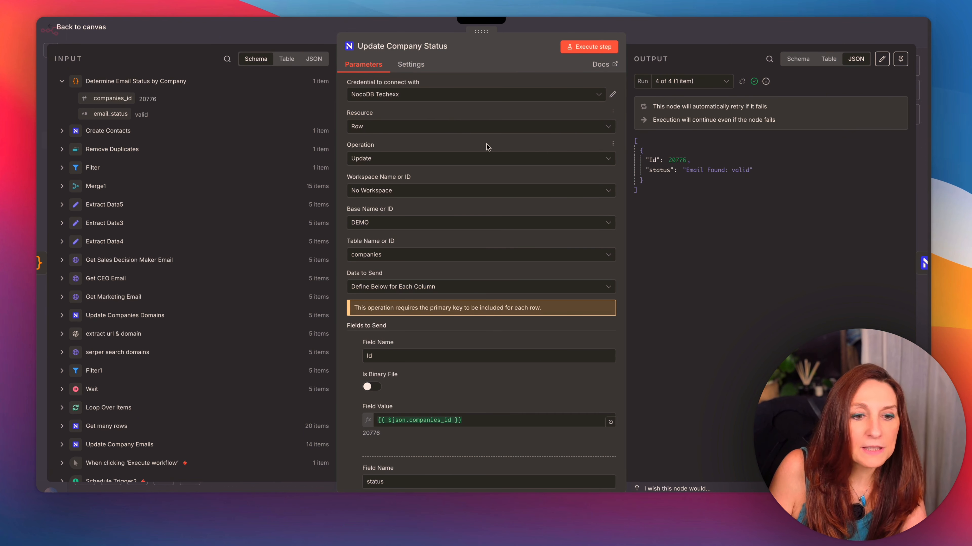
scroll(488, 147, down, 3)
scroll(488, 146, up, 3)
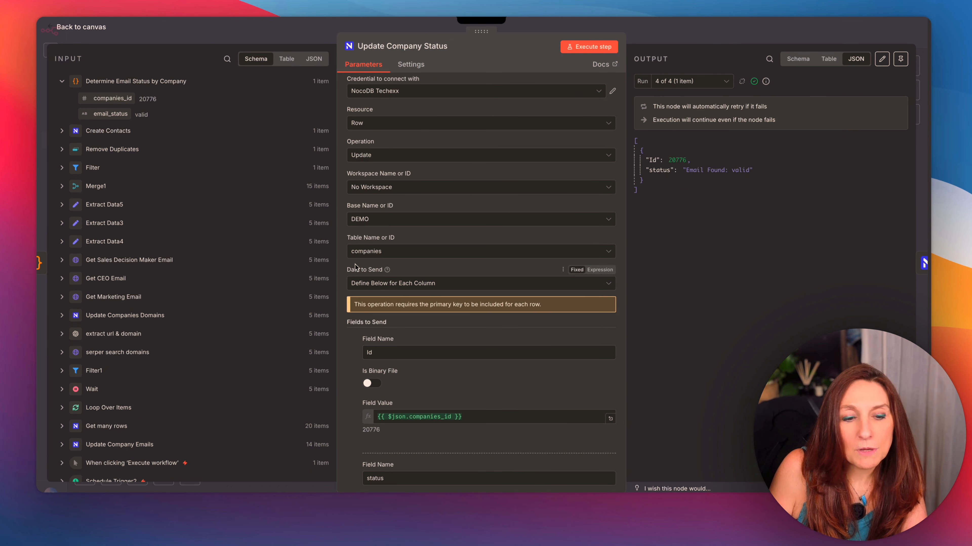
scroll(483, 251, down, 3)
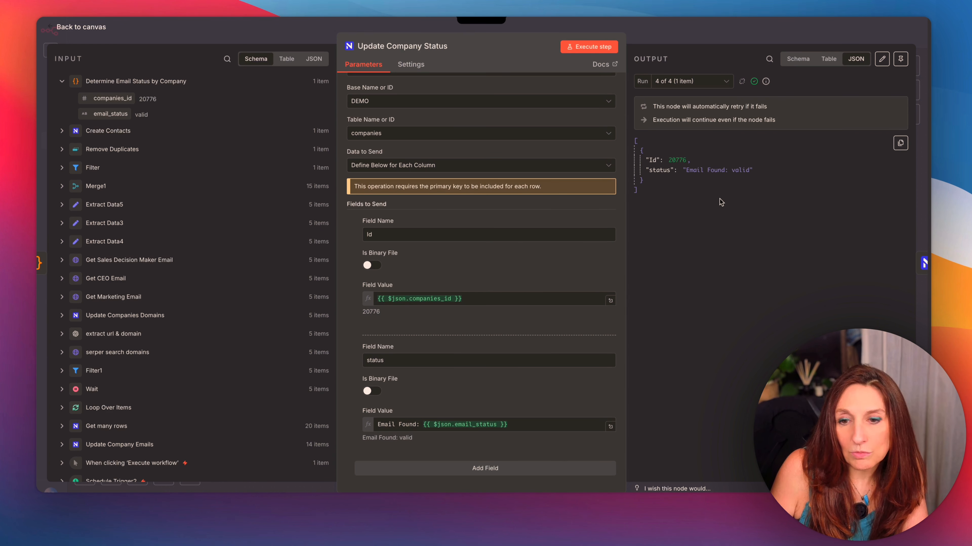
click(709, 87)
click(685, 123)
click(688, 141)
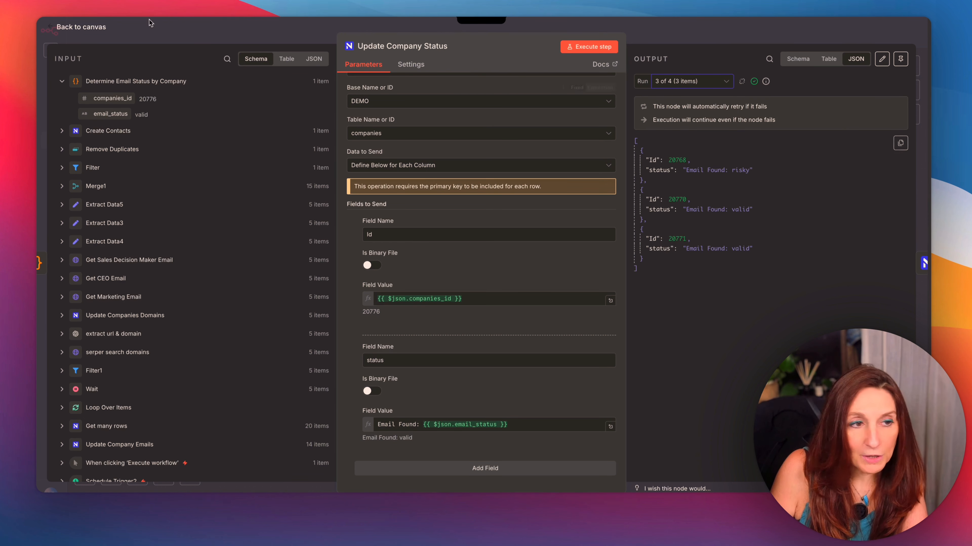
click(73, 27)
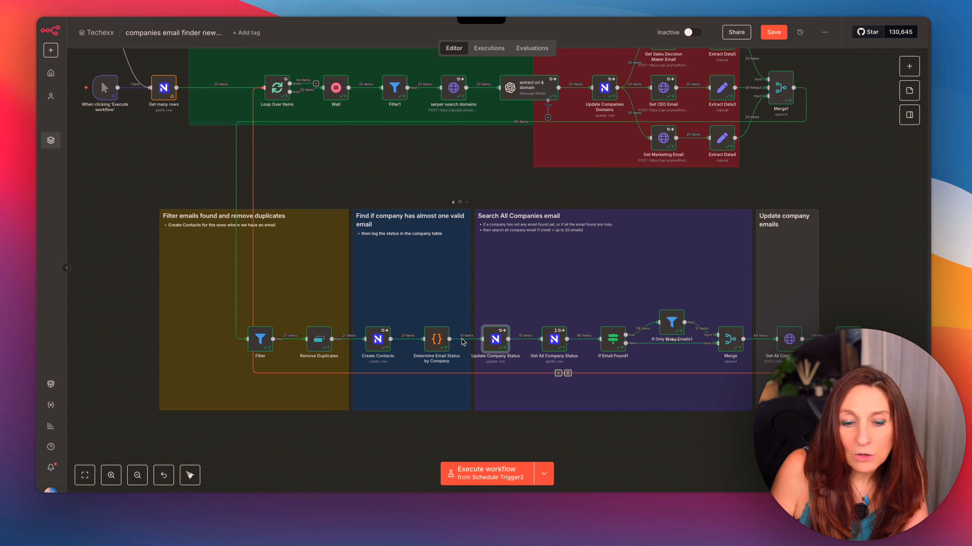
Open the Get All Company Status node and review its Get Many parameters for the companies table and its Execute Once and retry settings.
mouse_move(496, 338)
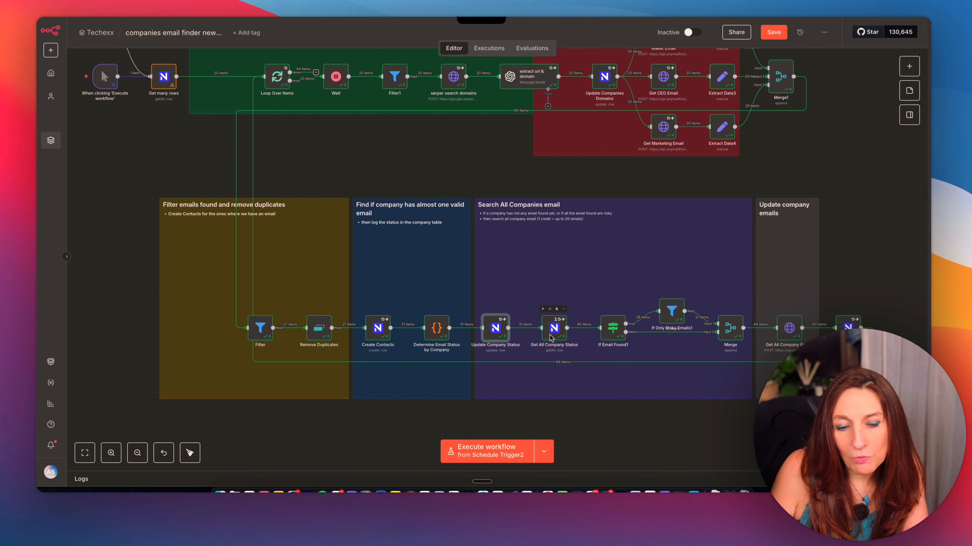
mouse_move(556, 359)
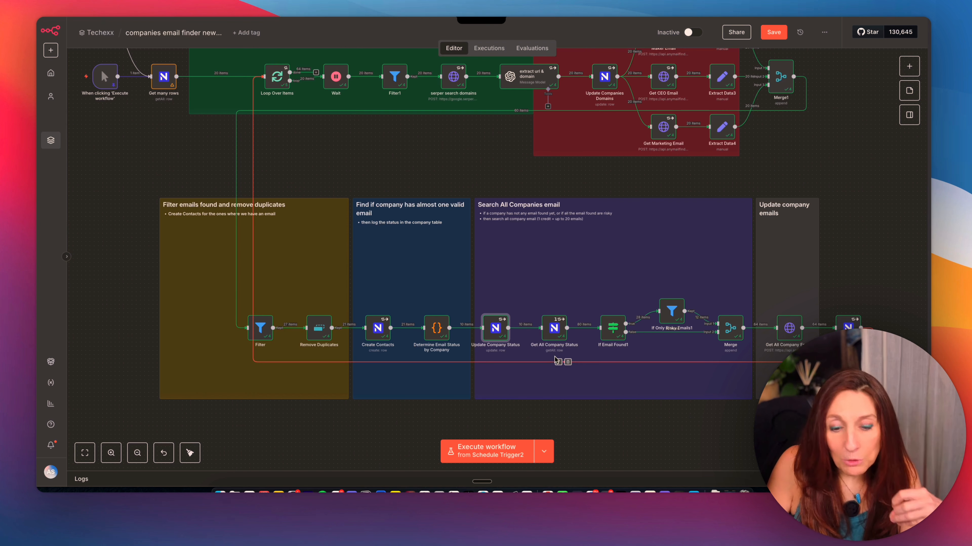
mouse_move(551, 339)
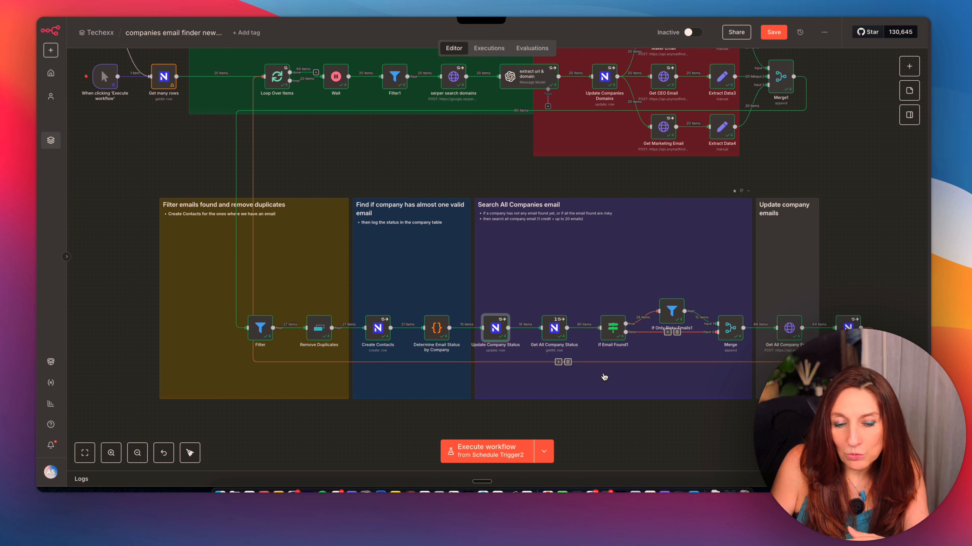
mouse_move(557, 321)
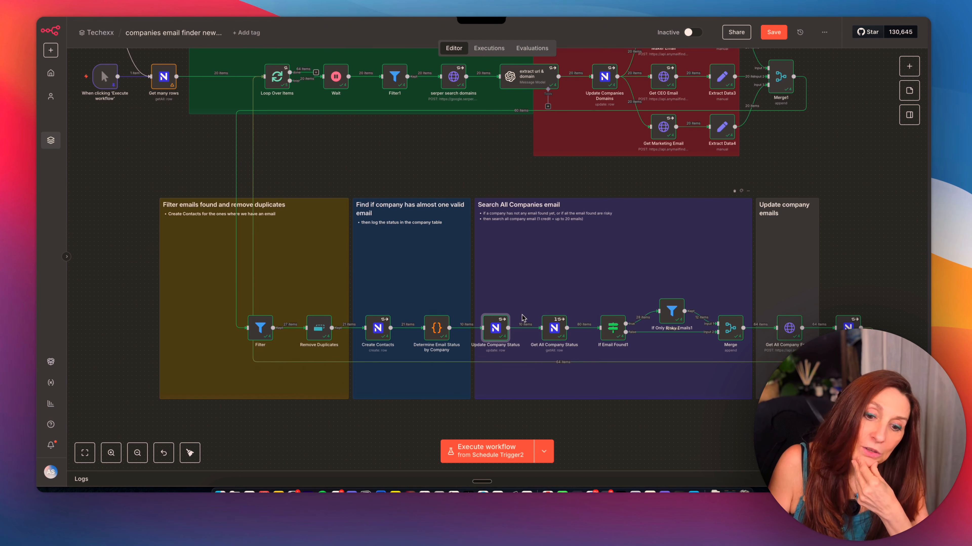
double_click(559, 330)
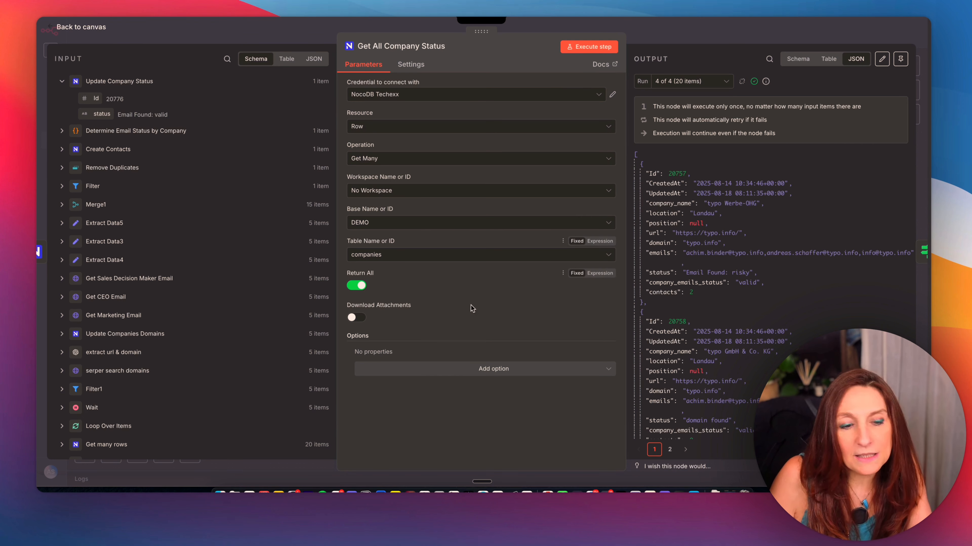
click(413, 65)
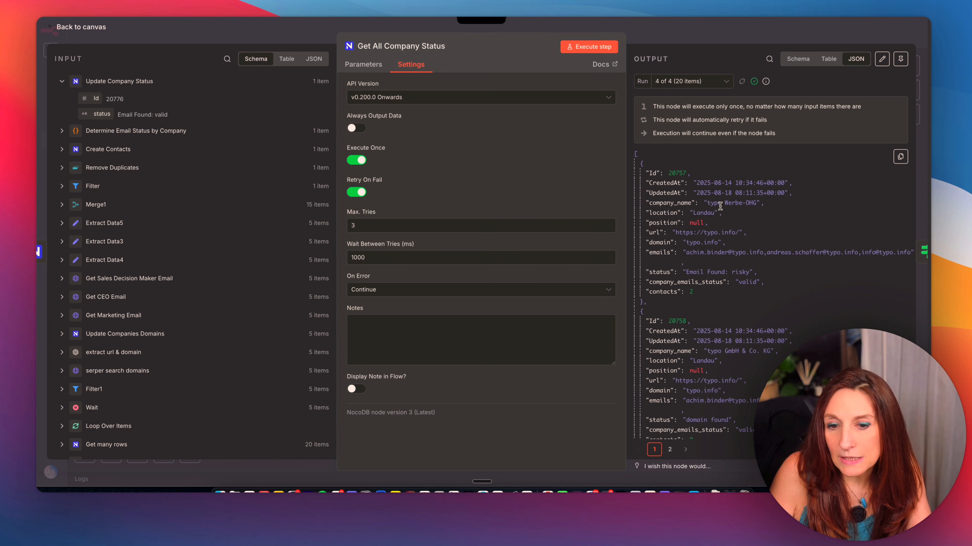
Examine the Get All Company Status node's JSON output for run 4, comparing each company's status fields, and return to the canvas.
scroll(720, 206, down, 3)
scroll(720, 207, up, 3)
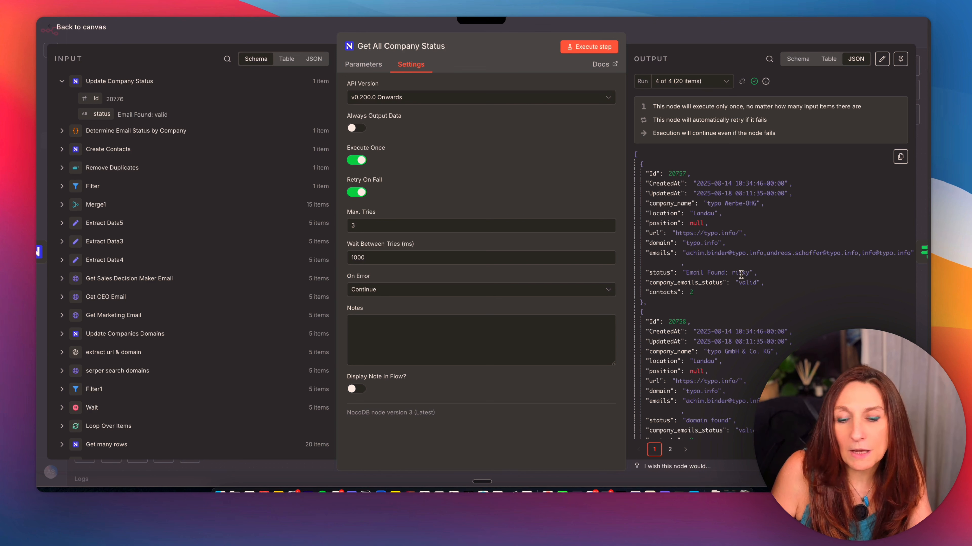
scroll(753, 270, down, 3)
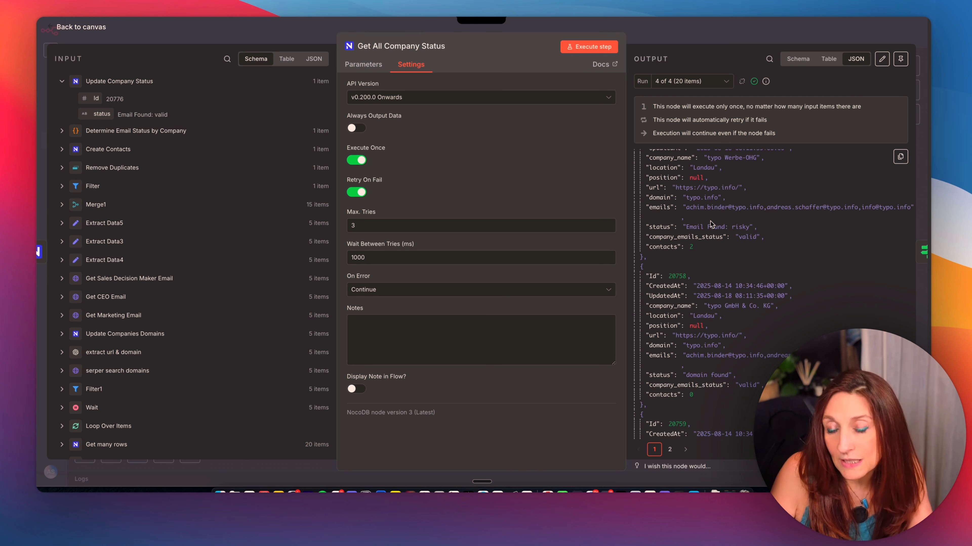
scroll(746, 221, down, 3)
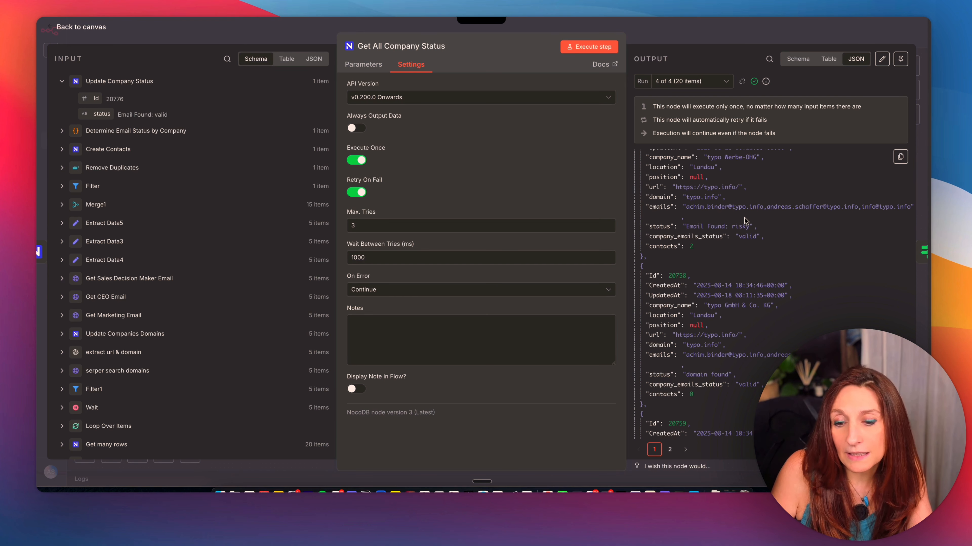
scroll(745, 221, down, 4)
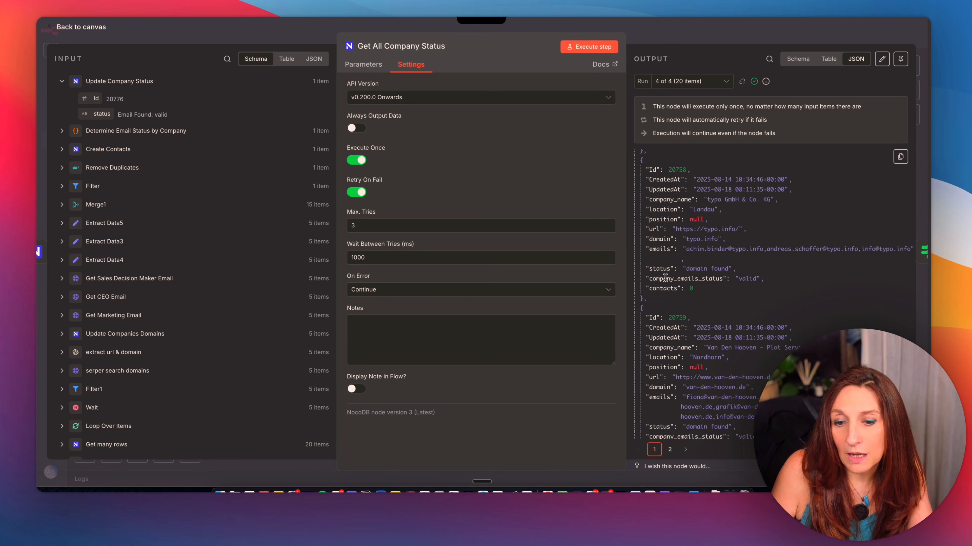
scroll(730, 266, up, 10)
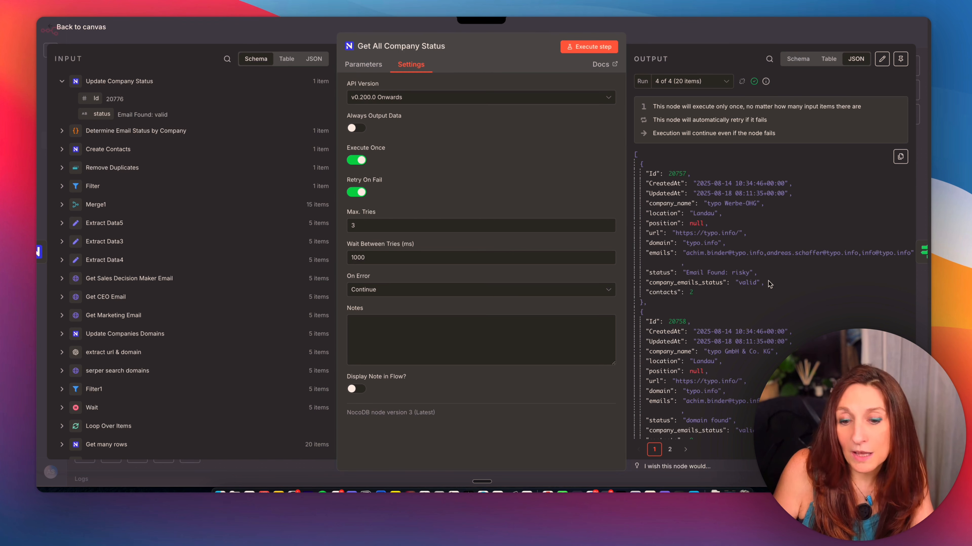
key(Escape)
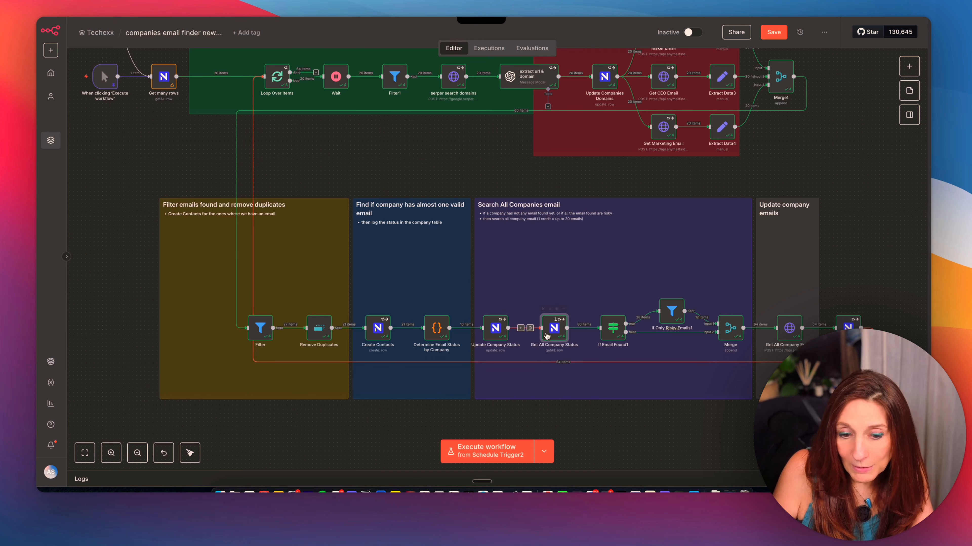
Review the conditions and outputs of the If Email Found1 and If Only Risky Emails1 nodes and the Merge node's Append settings.
double_click(612, 333)
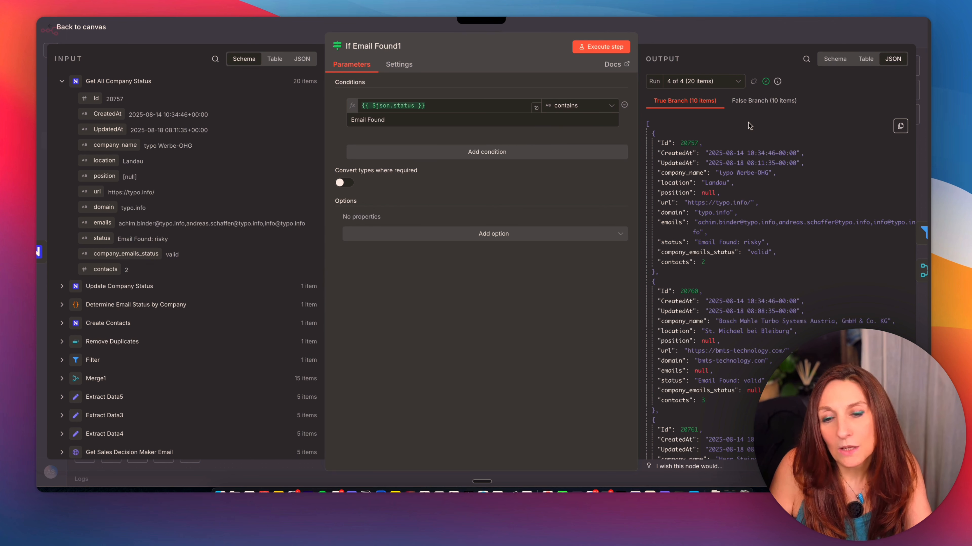
click(69, 34)
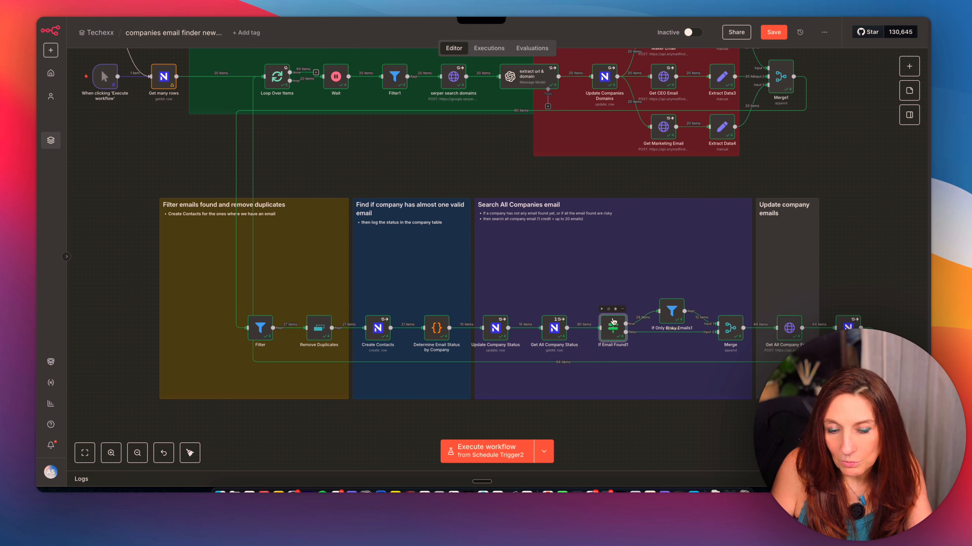
double_click(671, 310)
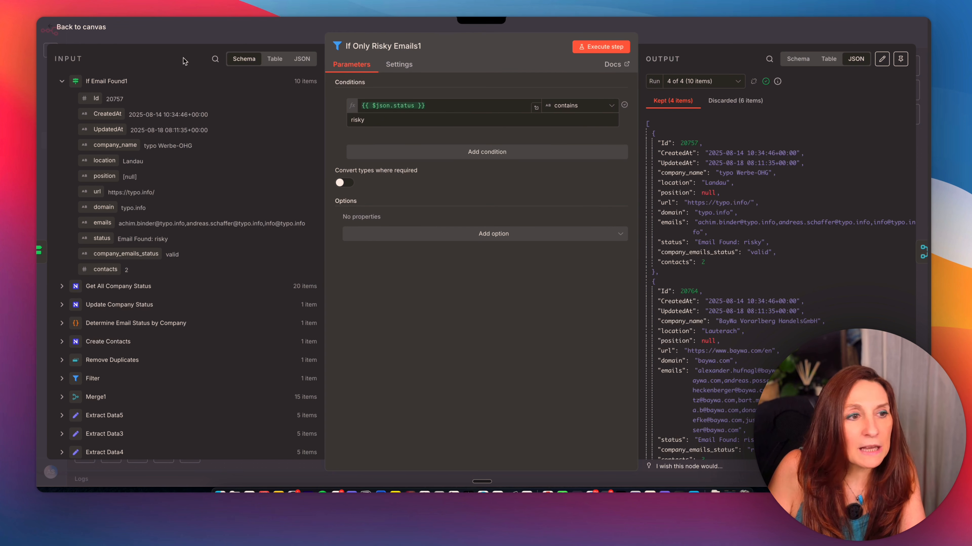
click(83, 29)
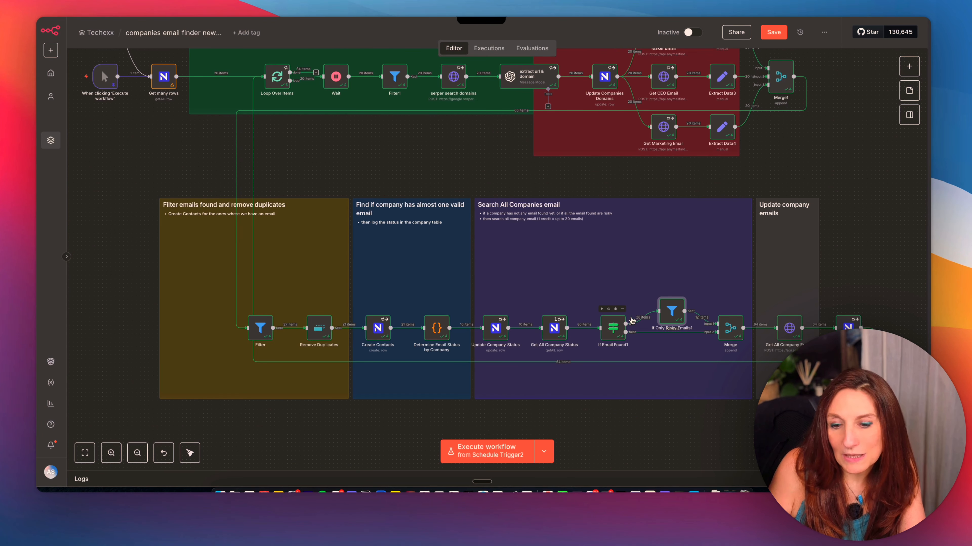
double_click(729, 327)
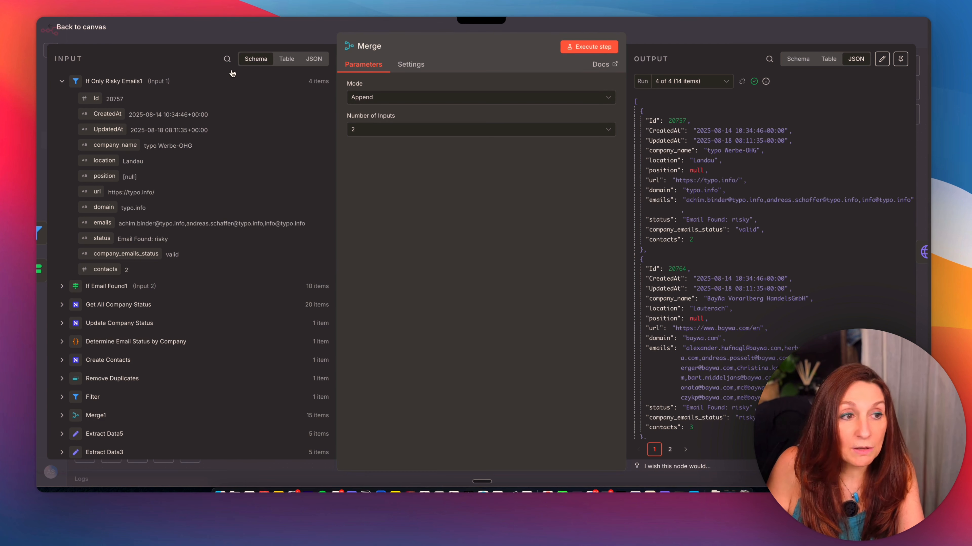
click(82, 27)
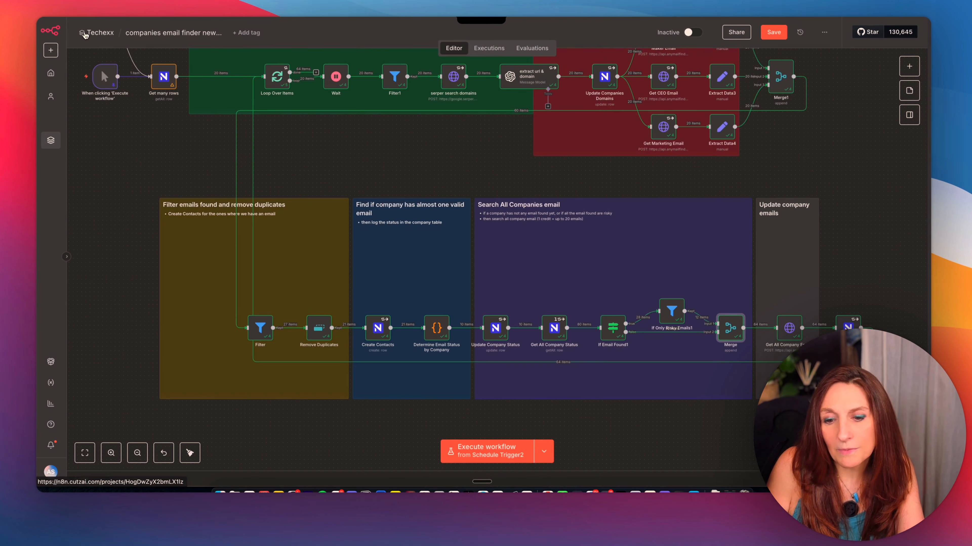
Switch to the Anymail Finder API documentation and read the Find all Emails at a Company page from the endpoint to the request parameters.
scroll(710, 320, right, 3)
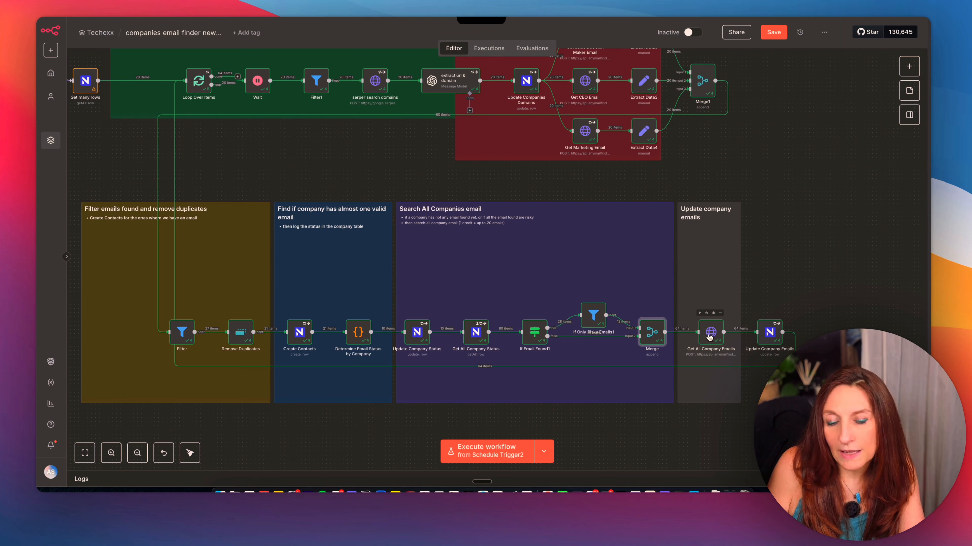
mouse_move(40, 187)
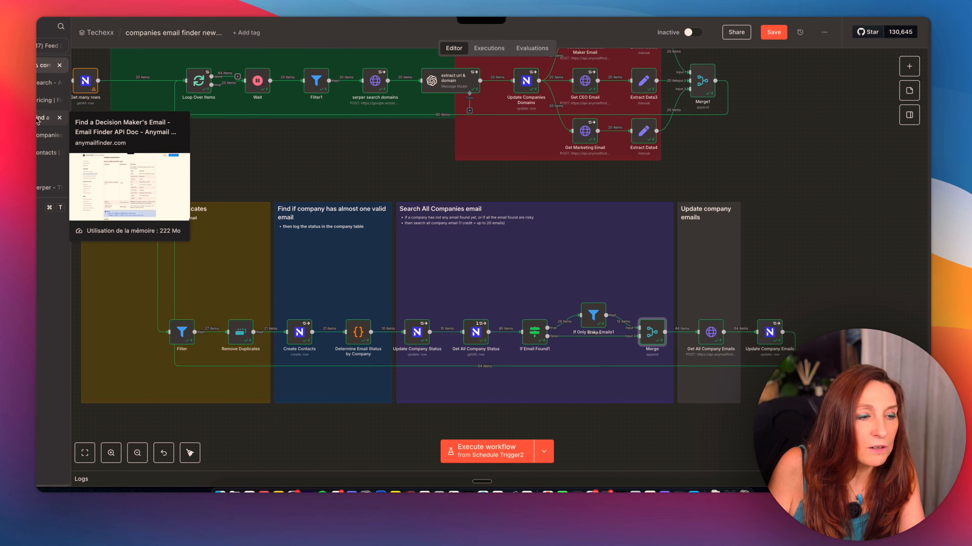
click(48, 117)
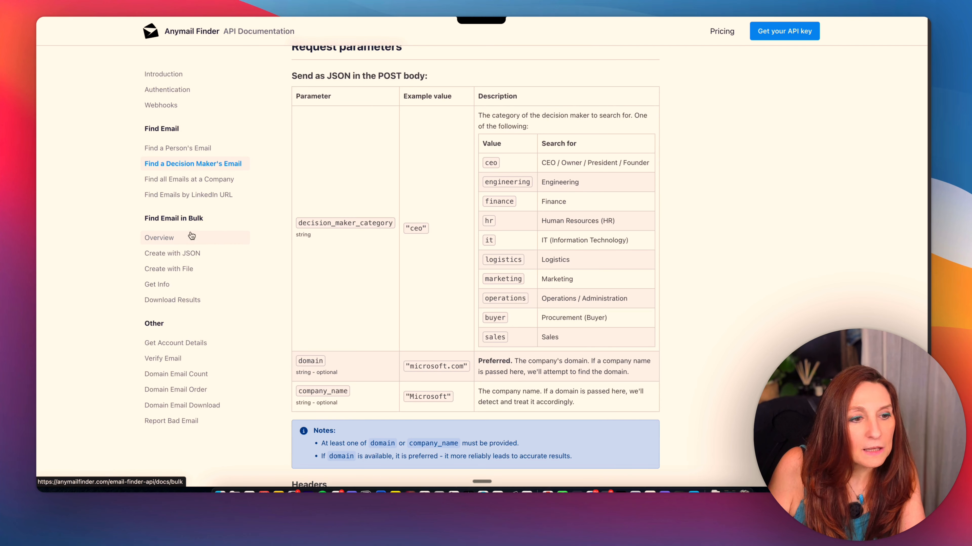
click(171, 179)
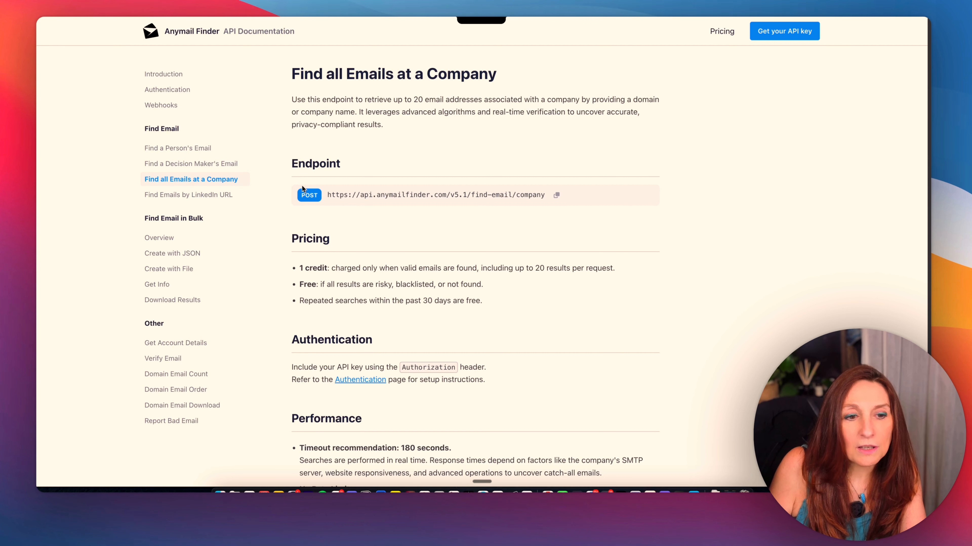
scroll(333, 203, down, 3)
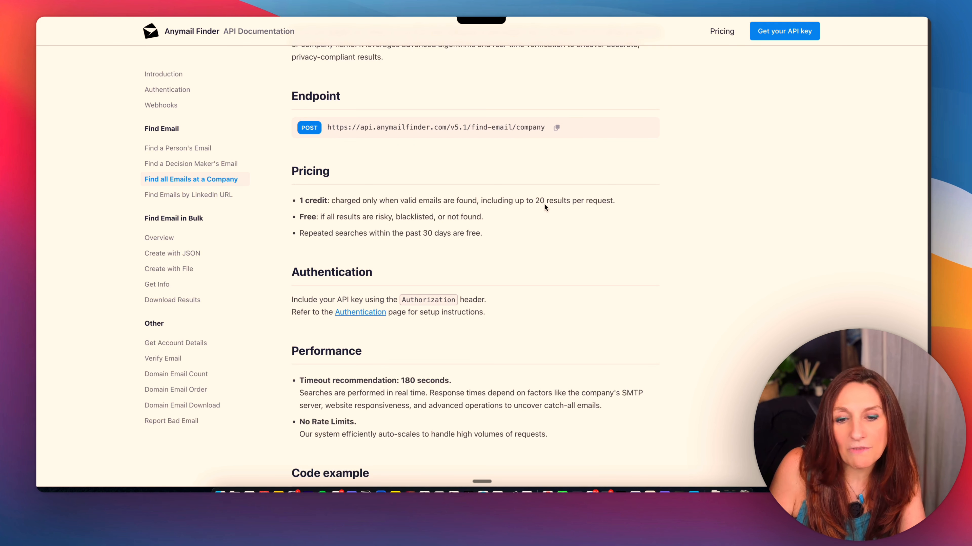
scroll(535, 168, down, 5)
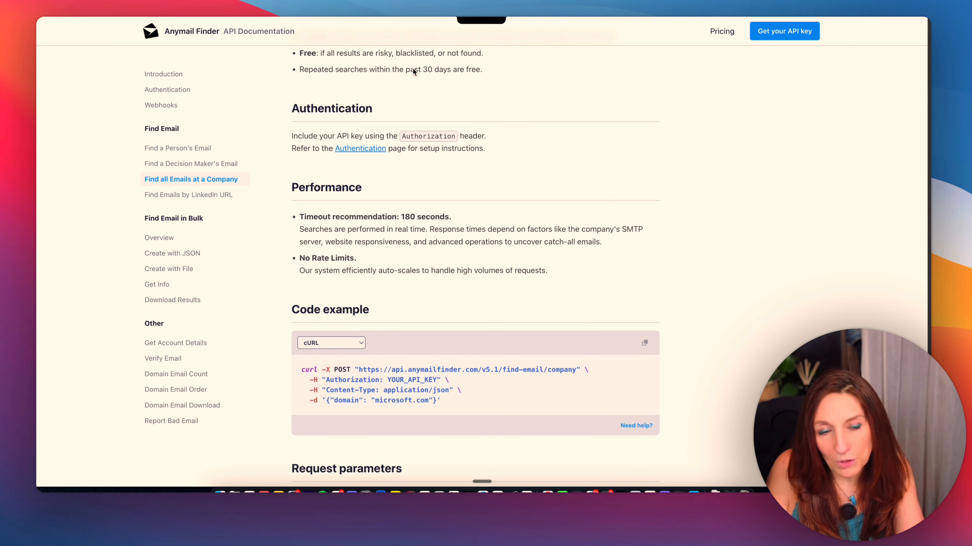
scroll(539, 121, down, 8)
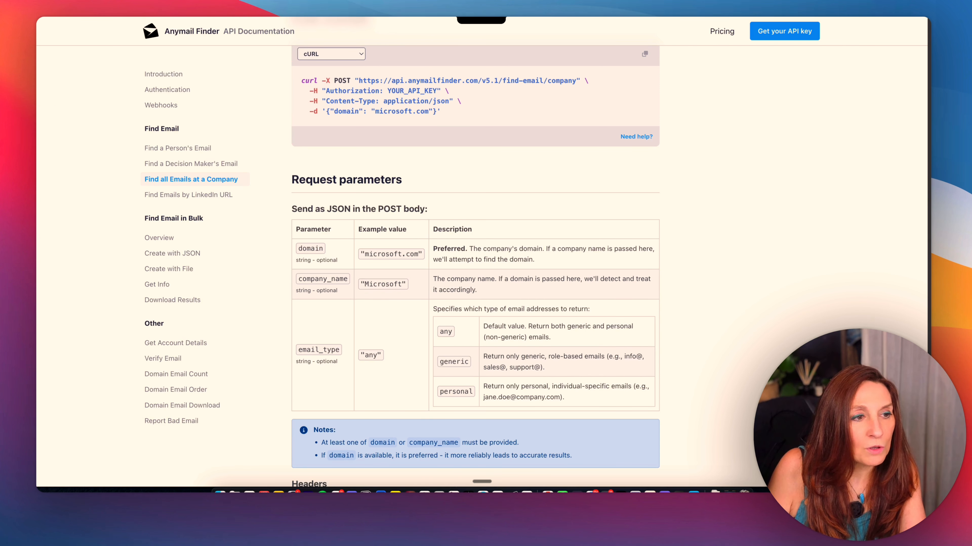
Switch back to n8n, review the Get All Company Emails node's POST request, body parameters, batching options and output, and return to the canvas.
click(51, 70)
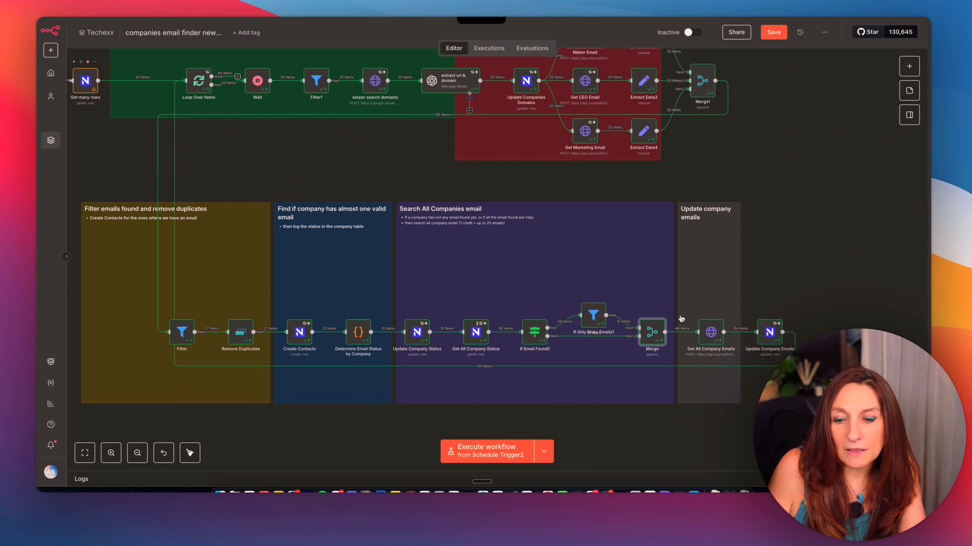
click(708, 340)
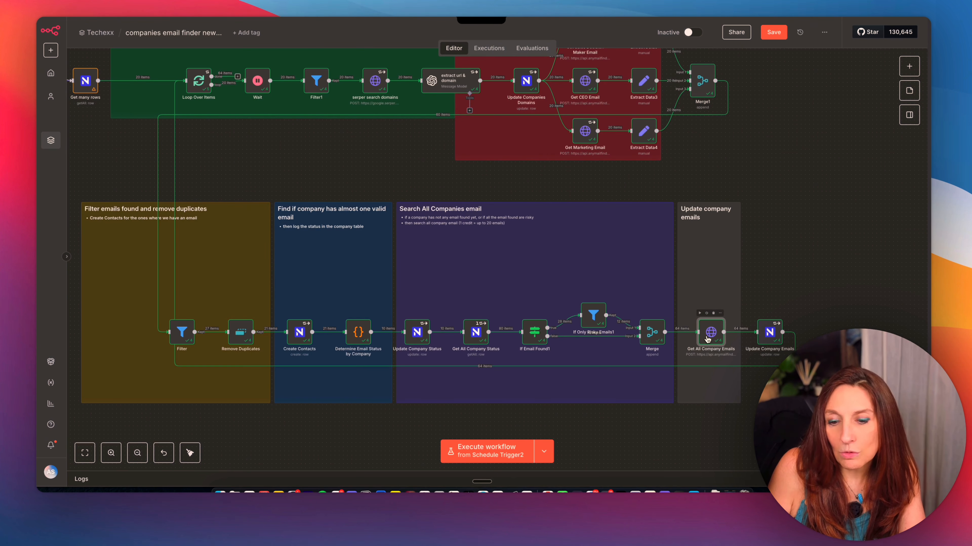
double_click(708, 340)
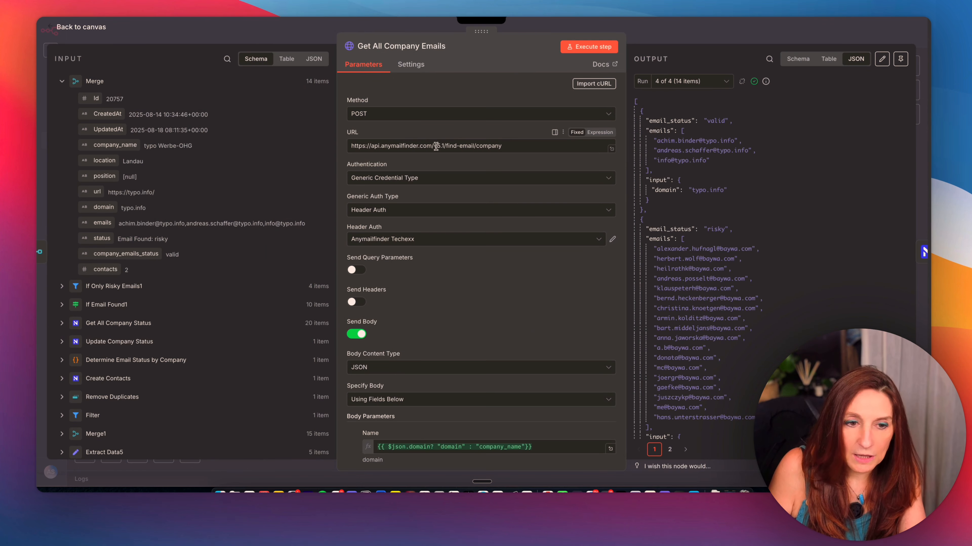
scroll(488, 170, down, 5)
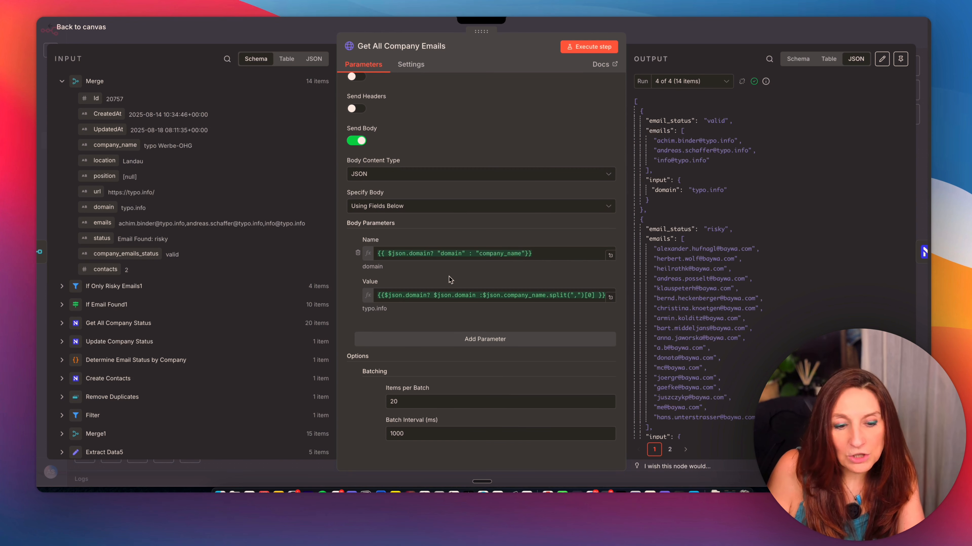
scroll(448, 276, down, 3)
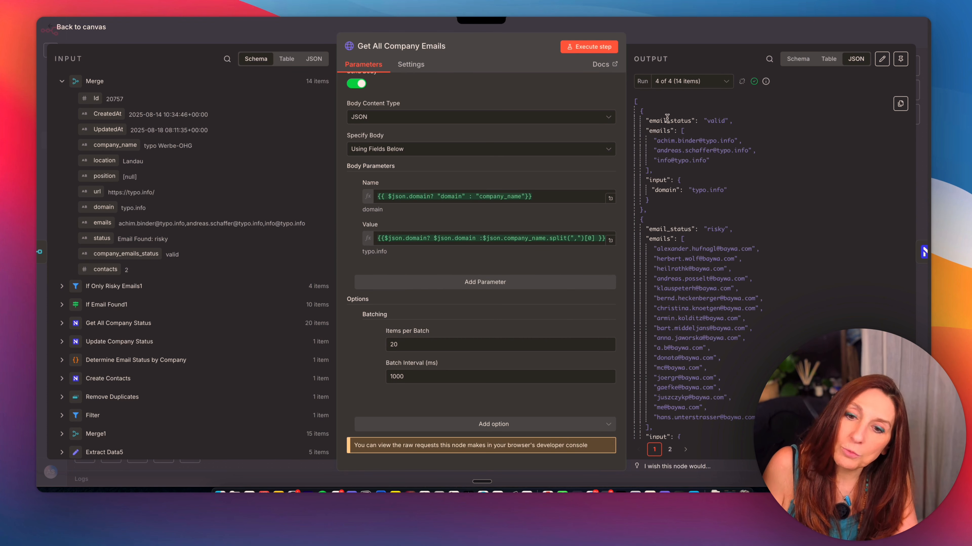
scroll(699, 272, down, 10)
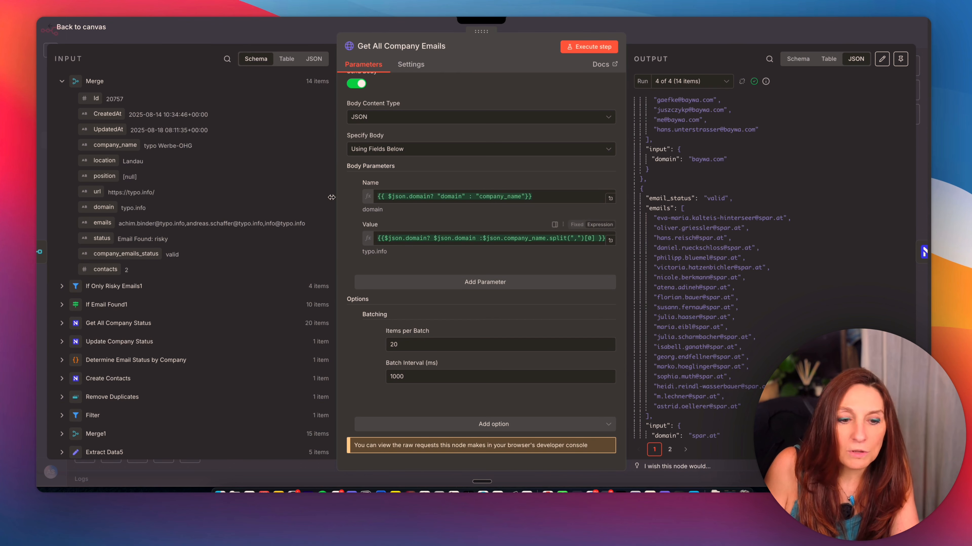
key(Escape)
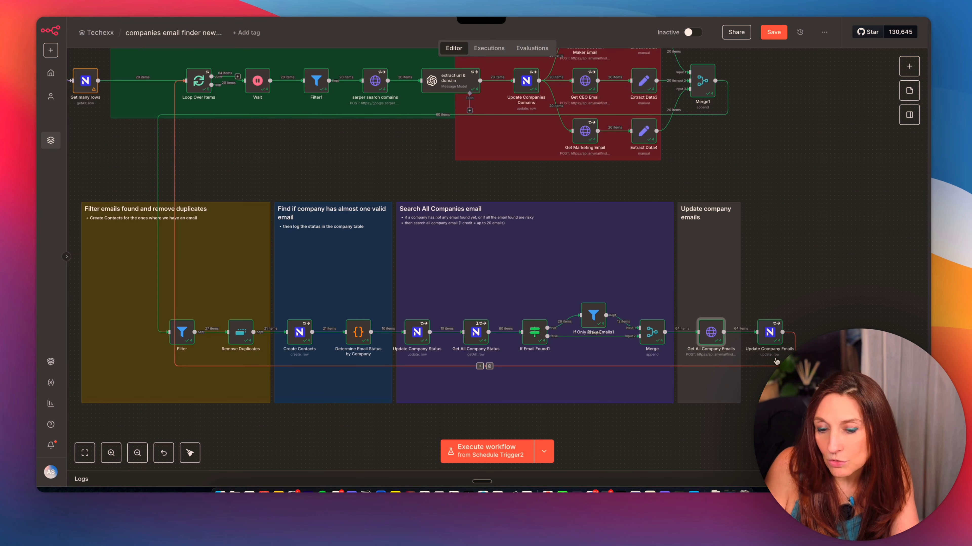
Open the Update Company Emails node, review its emails, company_emails_status and Id field mappings for the companies table, and return to the canvas.
double_click(765, 342)
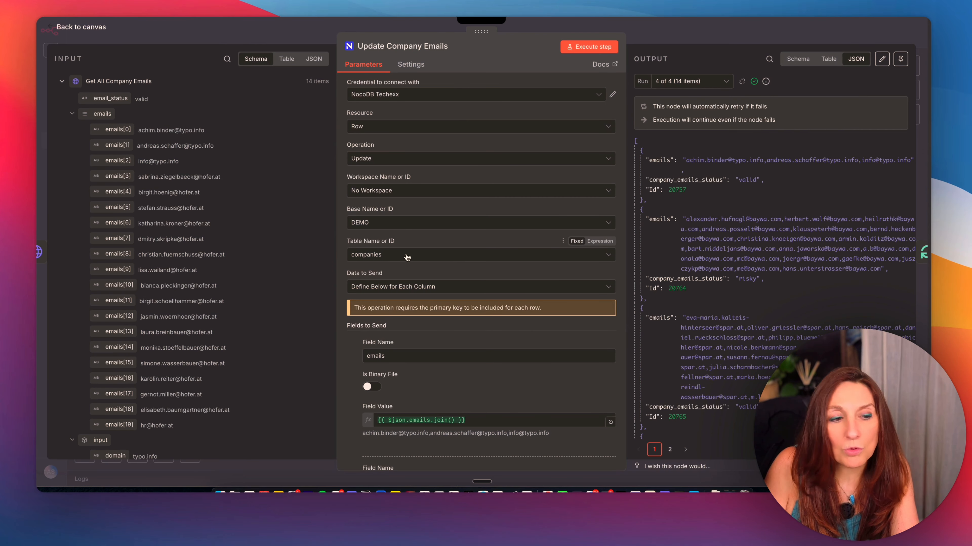
scroll(510, 235, down, 3)
scroll(509, 235, down, 3)
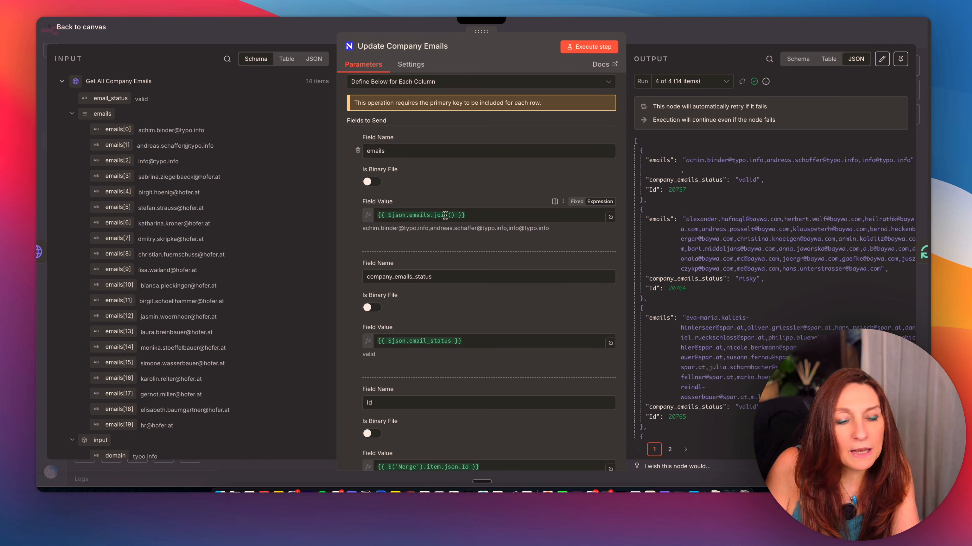
mouse_move(446, 215)
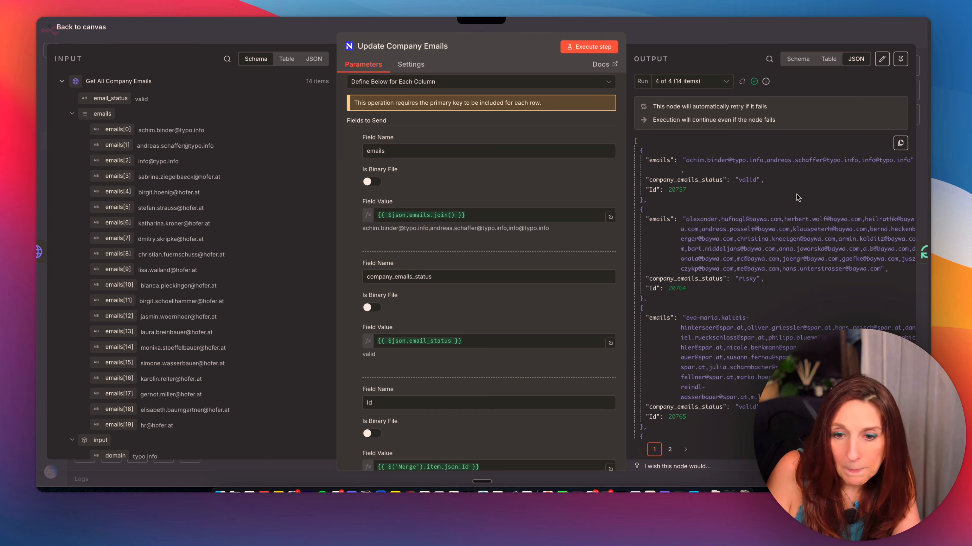
scroll(432, 271, down, 3)
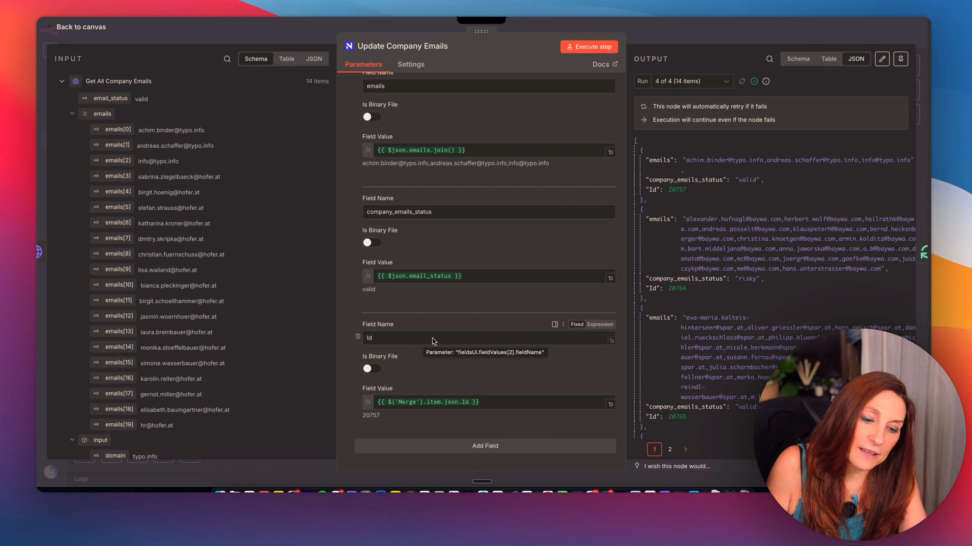
key(Escape)
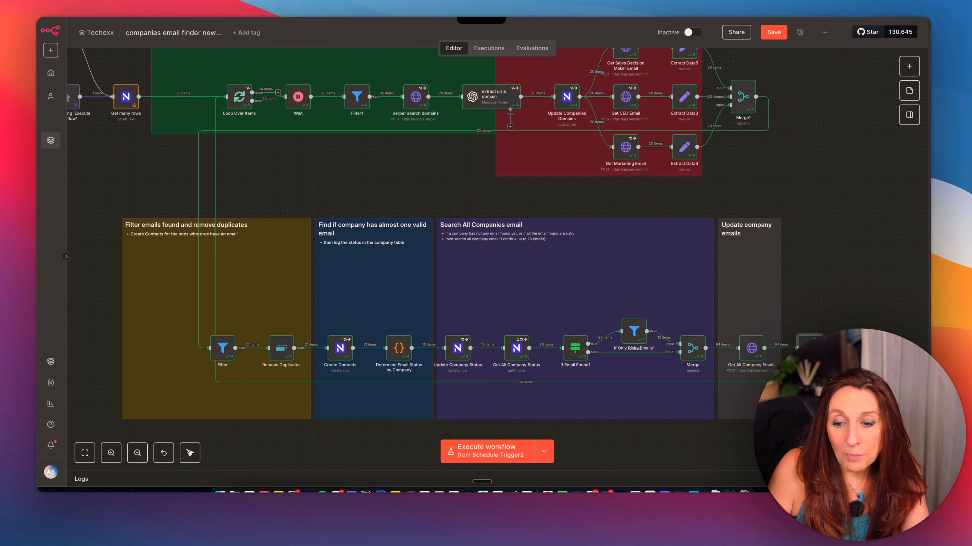